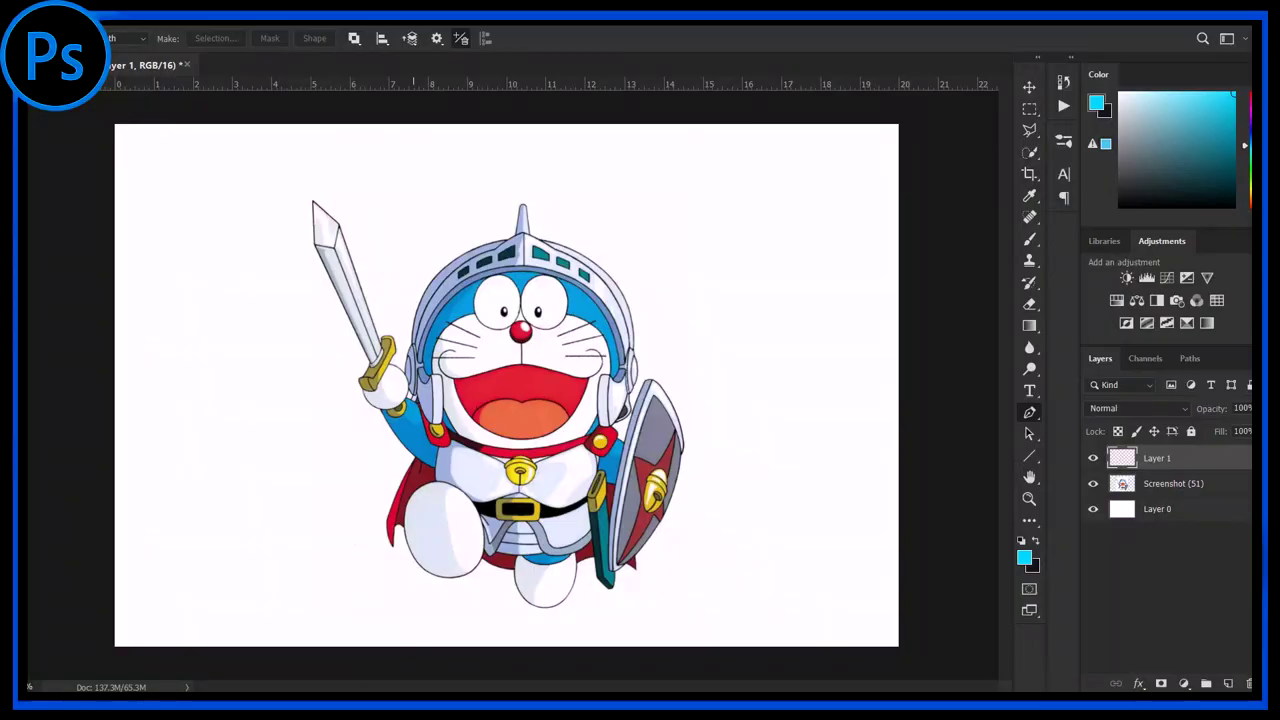
- Begin tracing the helmet's inner edge with the Pen tool
{"action": "scroll", "coordinate": [440, 355], "scroll_direction": "up", "scroll_amount": 10}
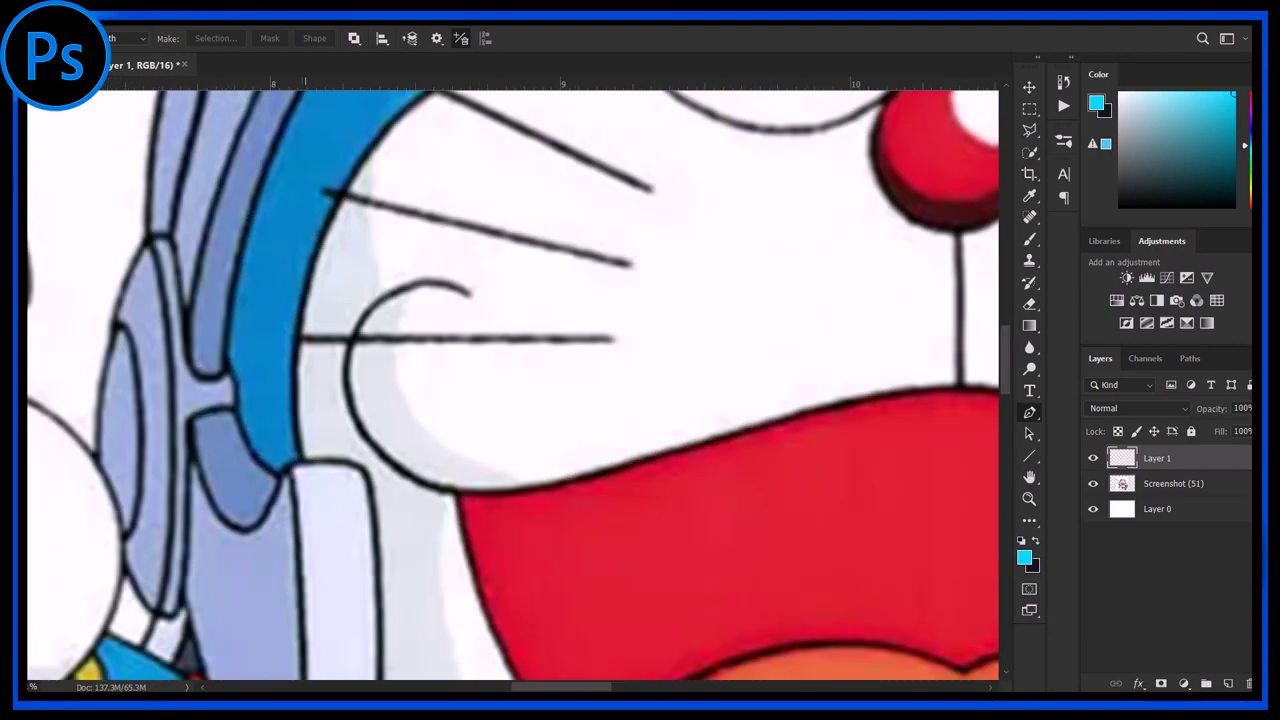
{"action": "left_click", "coordinate": [305, 459]}
{"action": "scroll", "coordinate": [305, 459], "scroll_direction": "up", "scroll_amount": 3}
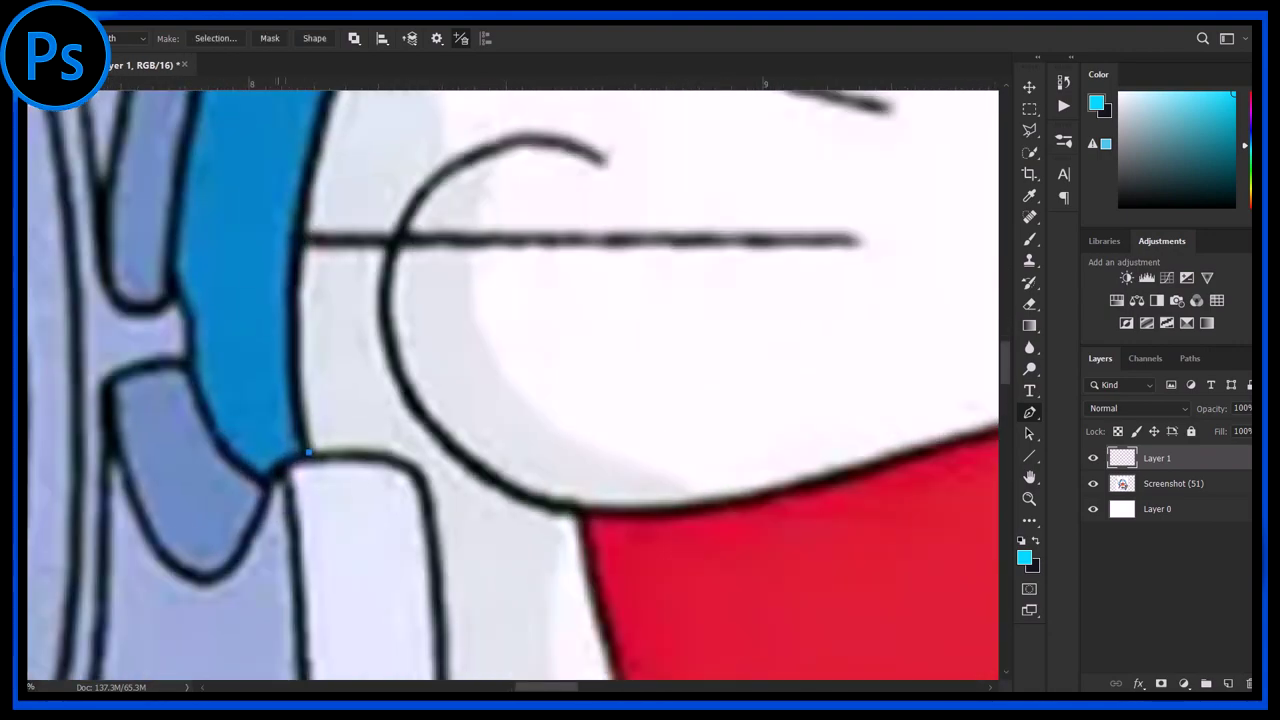
{"action": "scroll", "coordinate": [270, 445], "scroll_direction": "down", "scroll_amount": 2}
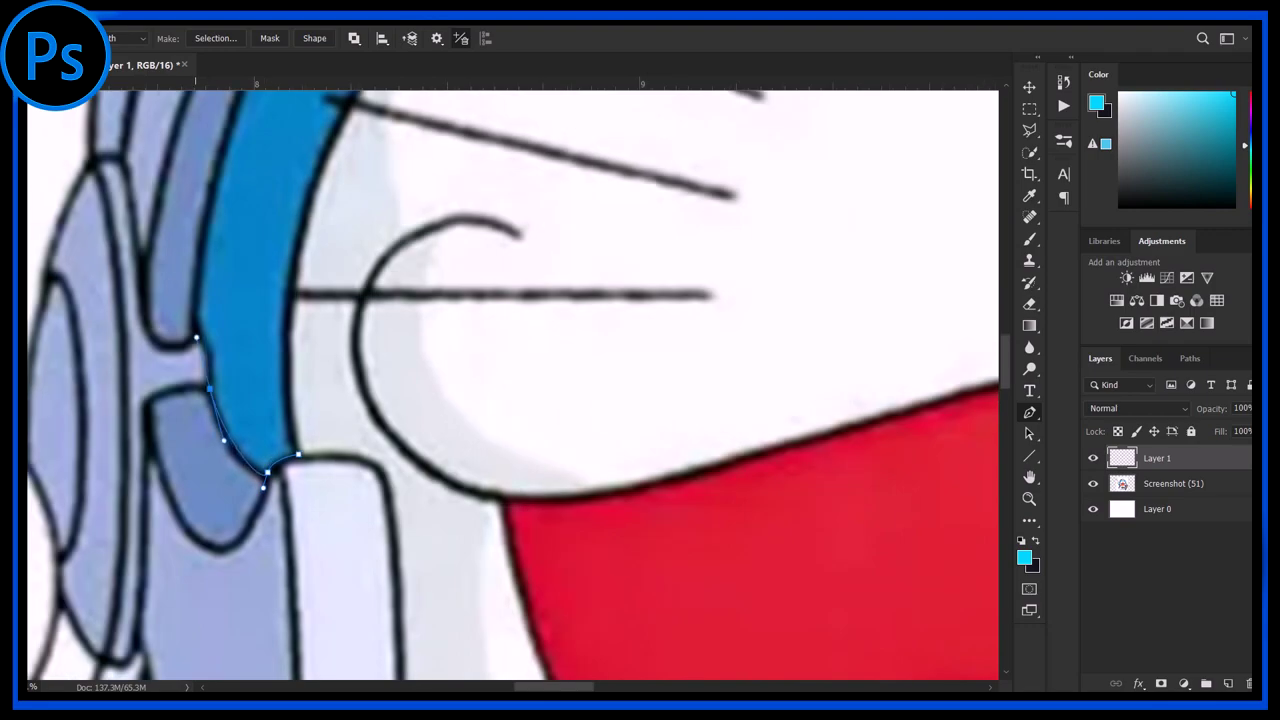
{"action": "scroll", "coordinate": [265, 480], "scroll_direction": "down", "scroll_amount": 3}
{"action": "scroll", "coordinate": [855, 530], "scroll_direction": "up", "scroll_amount": 4}
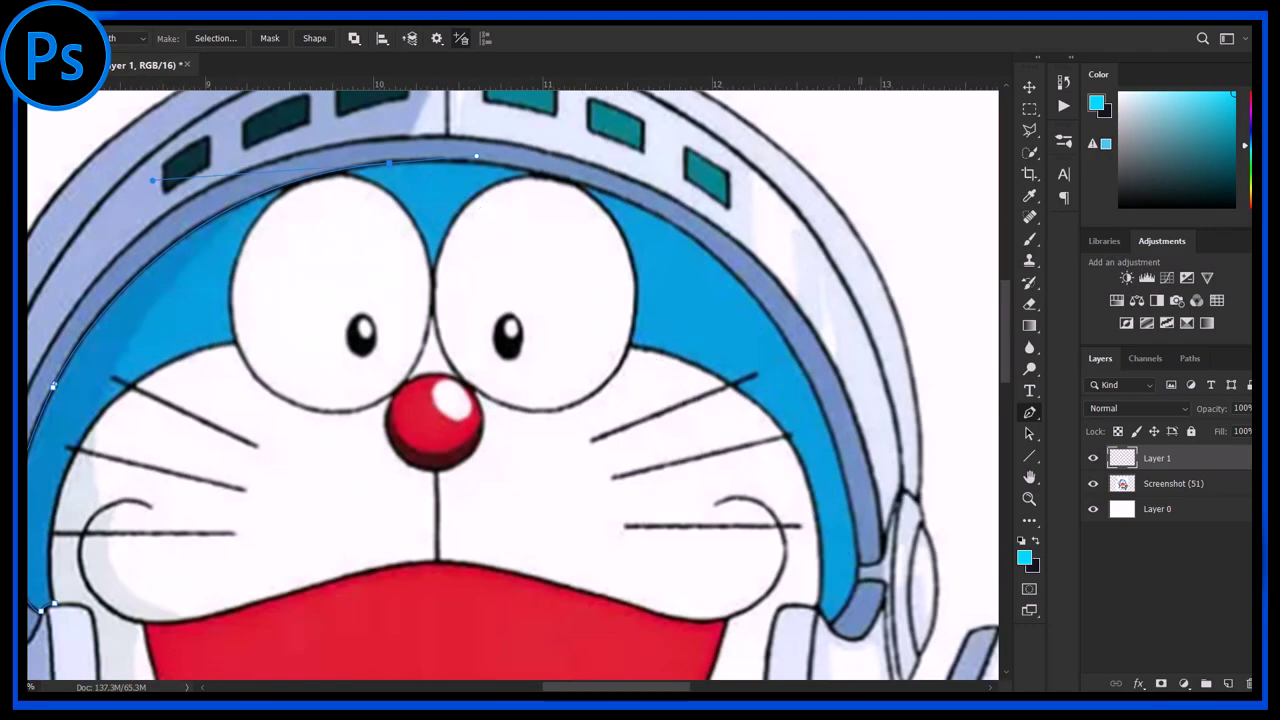
{"action": "scroll", "coordinate": [855, 530], "scroll_direction": "down", "scroll_amount": 4}
{"action": "scroll", "coordinate": [245, 400], "scroll_direction": "up", "scroll_amount": 3}
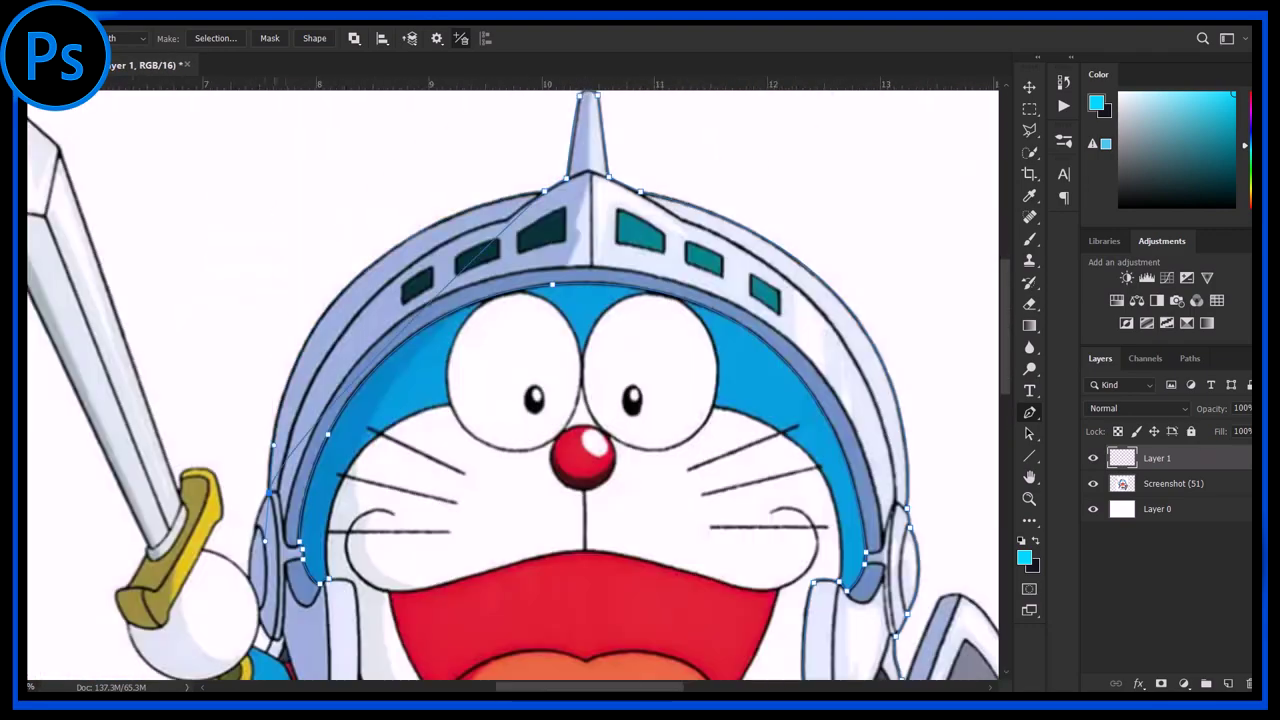
- Curve the path along the helmet edge and fill it onto its own Layer 2
{"action": "left_click_drag", "start_coordinate": [245, 400], "coordinate": [242, 326]}
{"action": "scroll", "coordinate": [245, 400], "scroll_direction": "up", "scroll_amount": 2}
{"action": "scroll", "coordinate": [245, 400], "scroll_direction": "down", "scroll_amount": 5}
{"action": "right_click", "coordinate": [740, 232]}
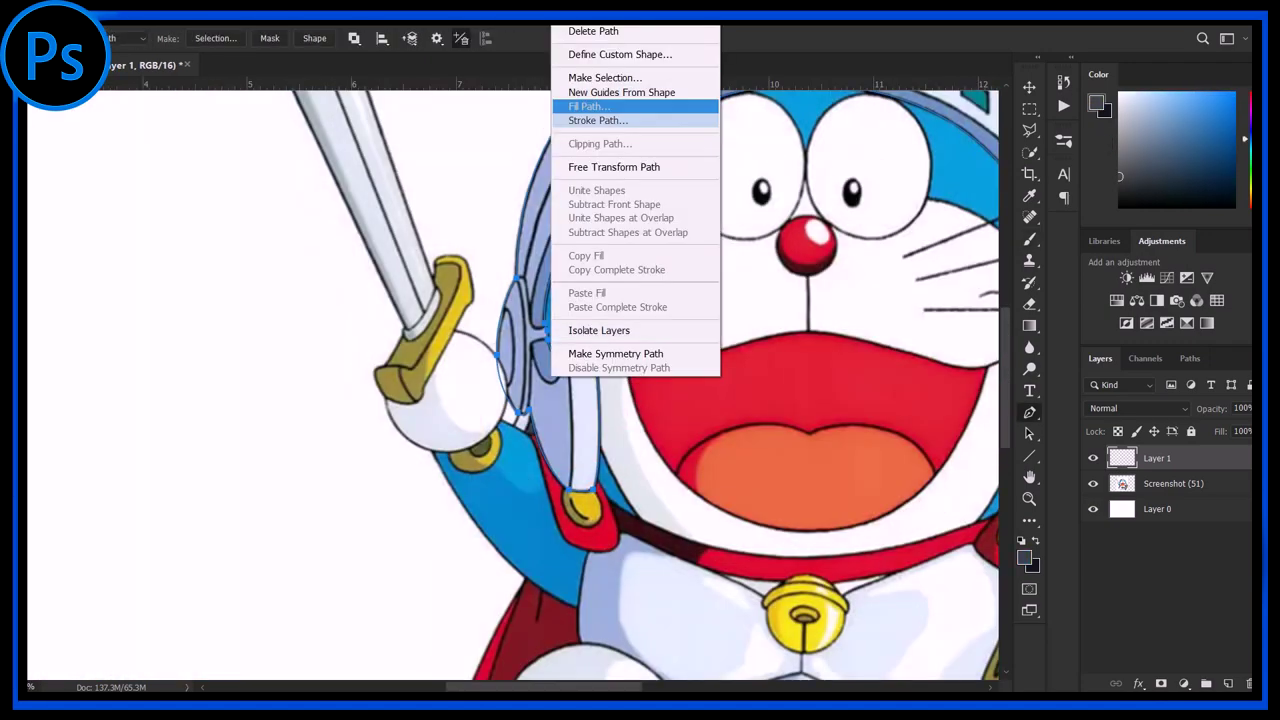
{"action": "left_click", "coordinate": [1093, 509]}
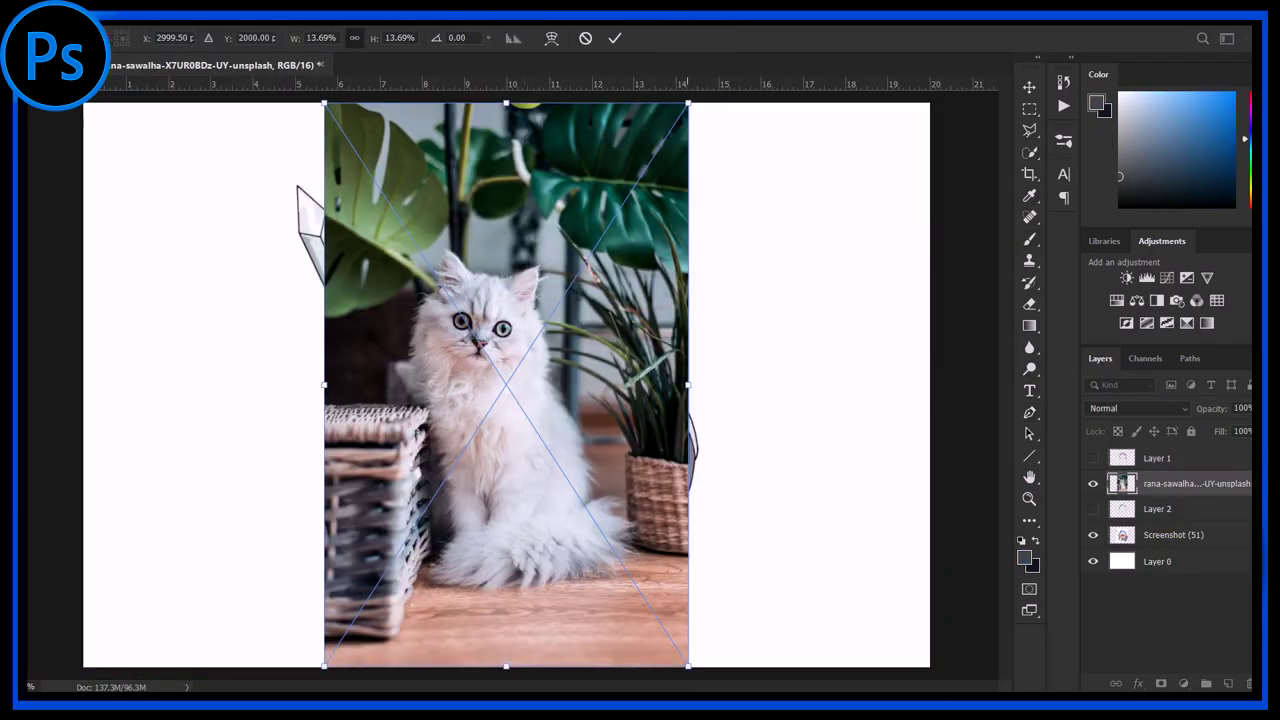
- Lower the kitten photo's opacity, enlarge it over the head, mask-paint its face, and warp its top right
{"action": "key", "text": "6"}
{"action": "key", "text": "7"}
{"action": "left_click_drag", "start_coordinate": [688, 385], "coordinate": [840, 385]}
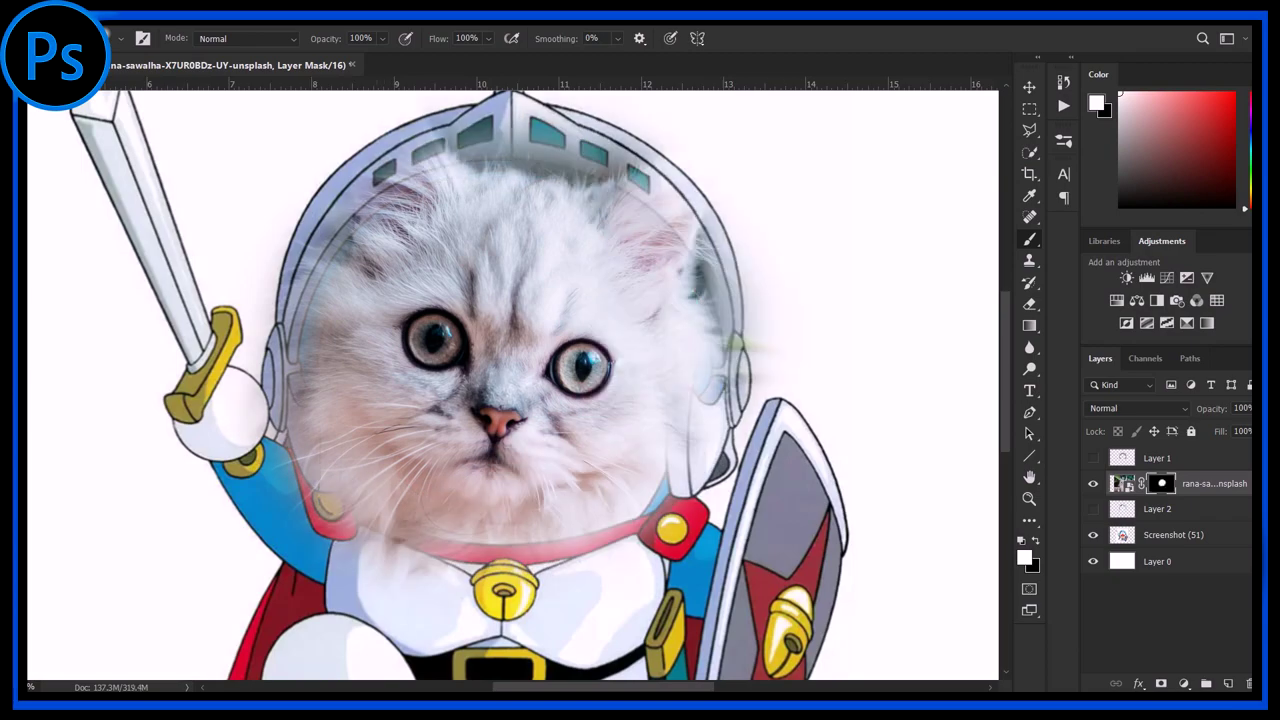
{"action": "left_click_drag", "start_coordinate": [1158, 508], "coordinate": [1158, 478]}
{"action": "left_click_drag", "start_coordinate": [530, 255], "coordinate": [600, 300]}
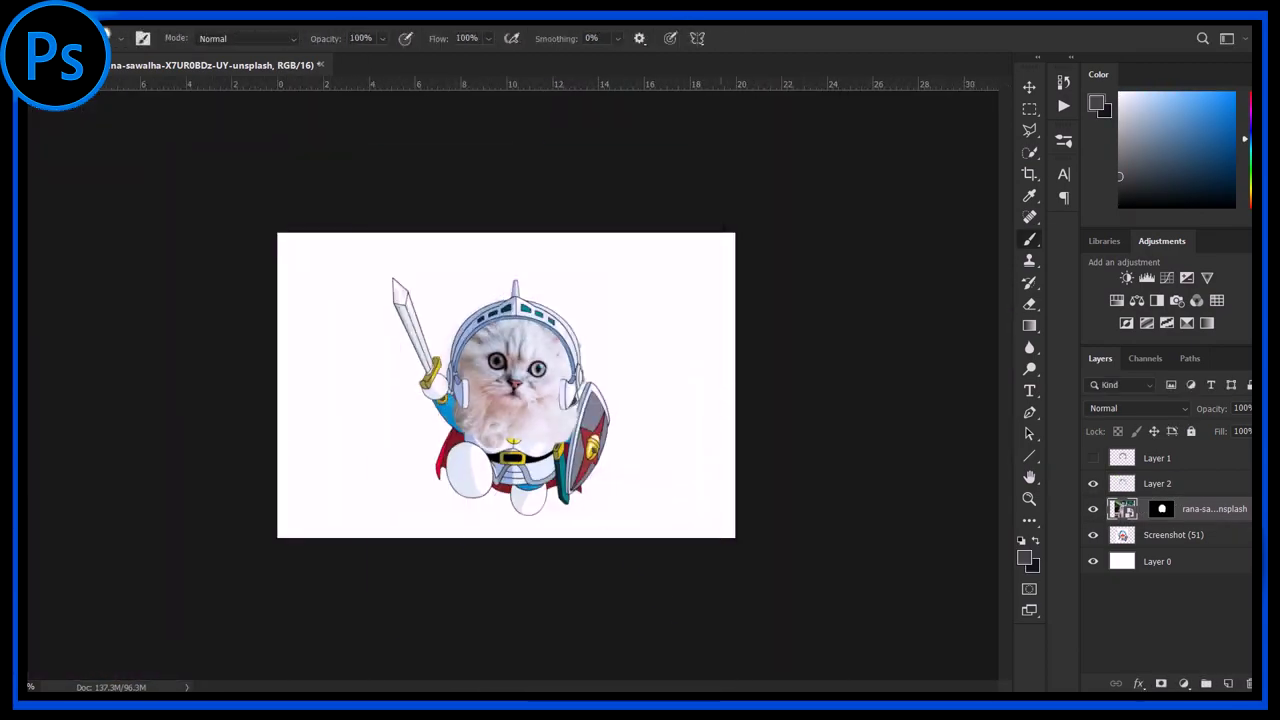
{"action": "left_click_drag", "start_coordinate": [723, 270], "coordinate": [769, 278]}
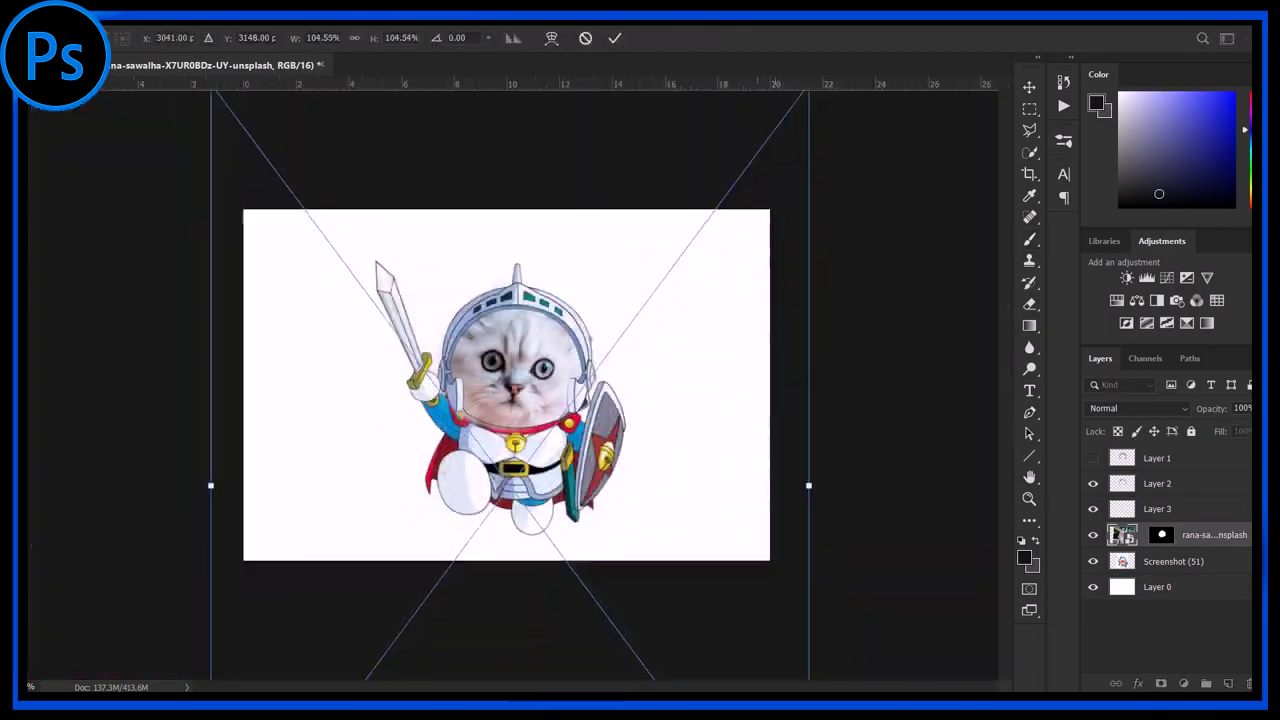
- Commit the kitten photo's position and copy each boxed eye onto its own layer
{"action": "scroll", "coordinate": [506, 385], "scroll_direction": "down", "scroll_amount": 1}
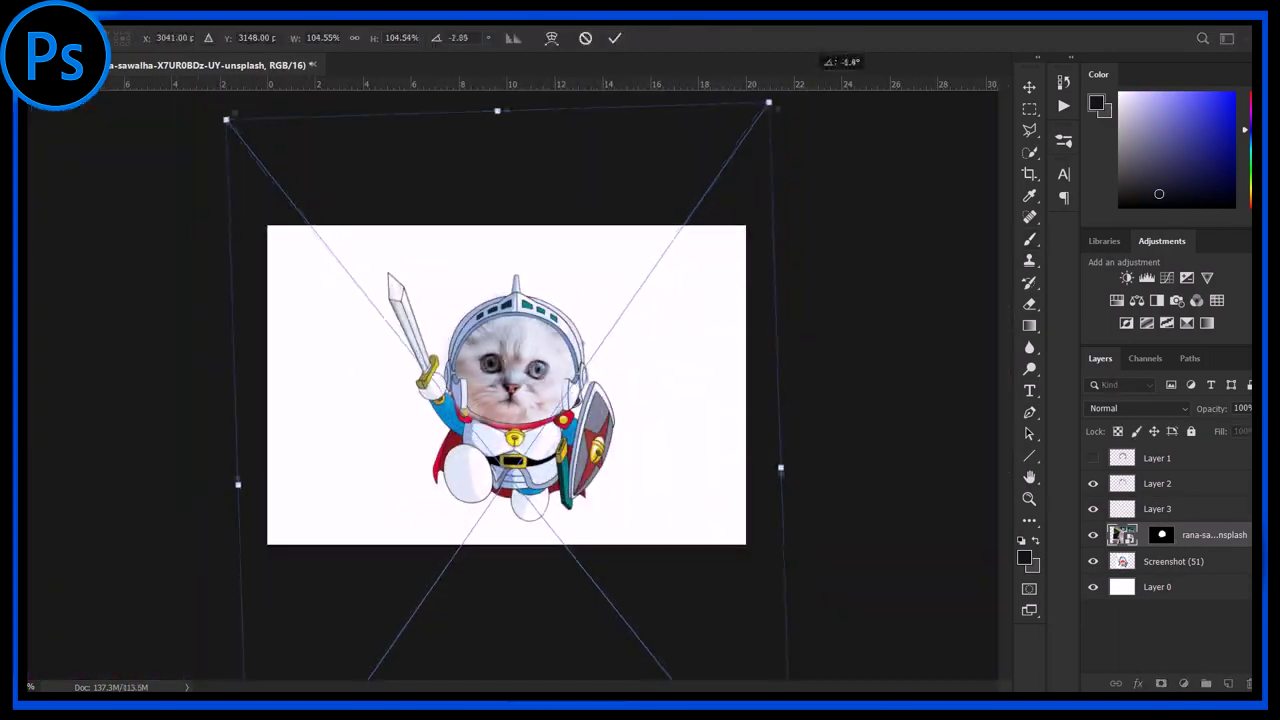
{"action": "left_click_drag", "start_coordinate": [531, 375], "coordinate": [535, 378]}
{"action": "key", "text": "Return"}
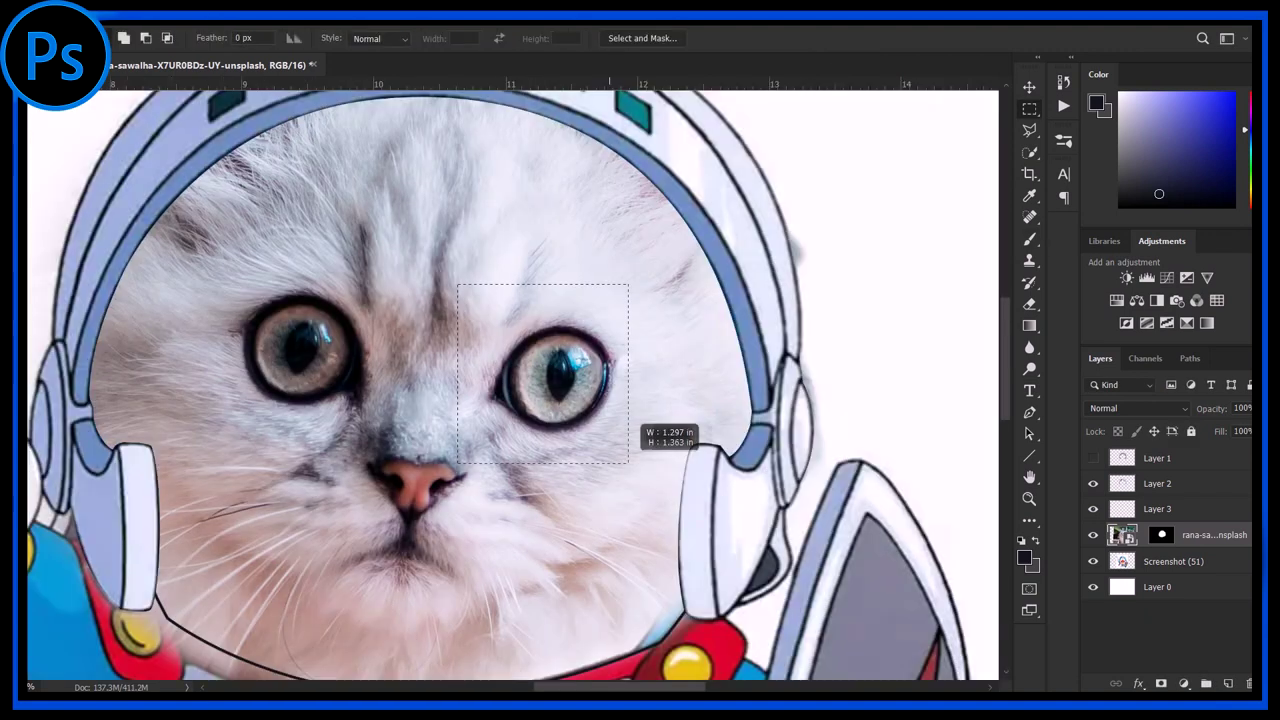
{"action": "key", "text": "ctrl+j"}
{"action": "mouse_move", "coordinate": [211, 255]}
{"action": "left_mouse_down"}
{"action": "mouse_move", "coordinate": [302, 440]}
{"action": "mouse_move", "coordinate": [385, 447]}
{"action": "left_mouse_up"}
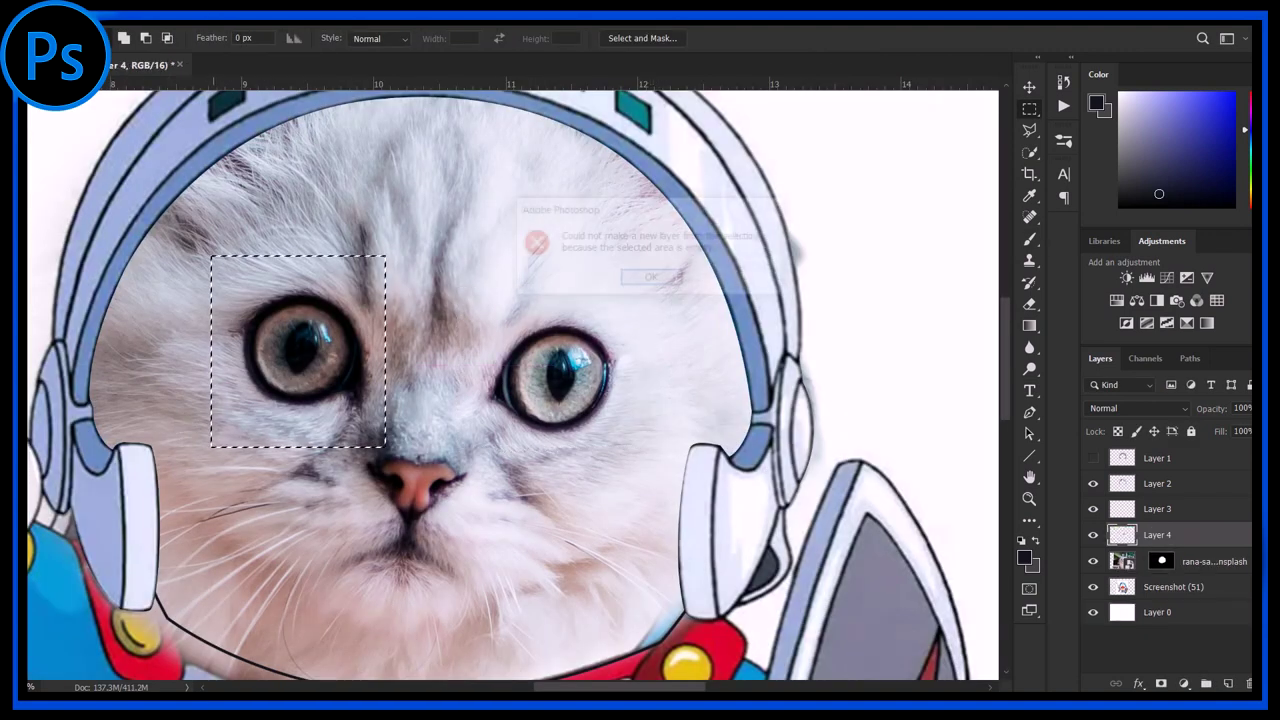
{"action": "key", "text": "ctrl+j"}
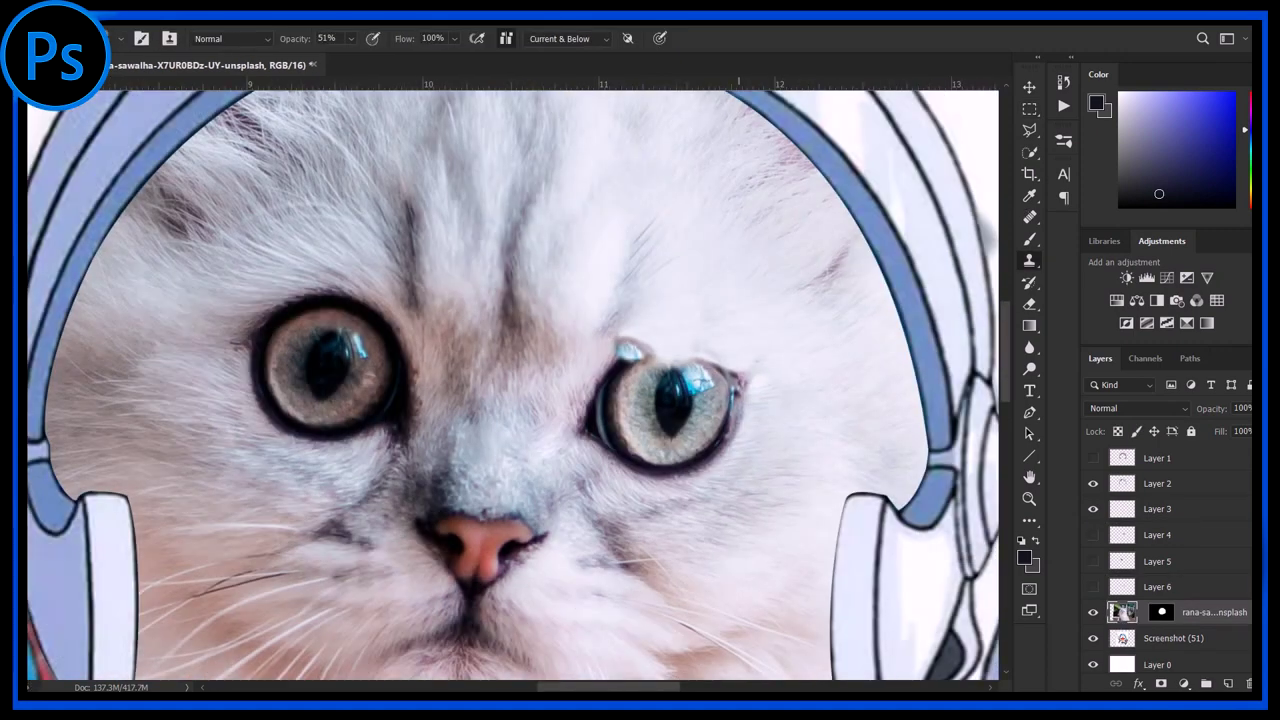
- Paint fur over the right eye's rim and pupil with the Healing Brush
{"action": "scroll", "coordinate": [674, 340], "scroll_direction": "up", "scroll_amount": 2}
{"action": "key", "text": "j"}
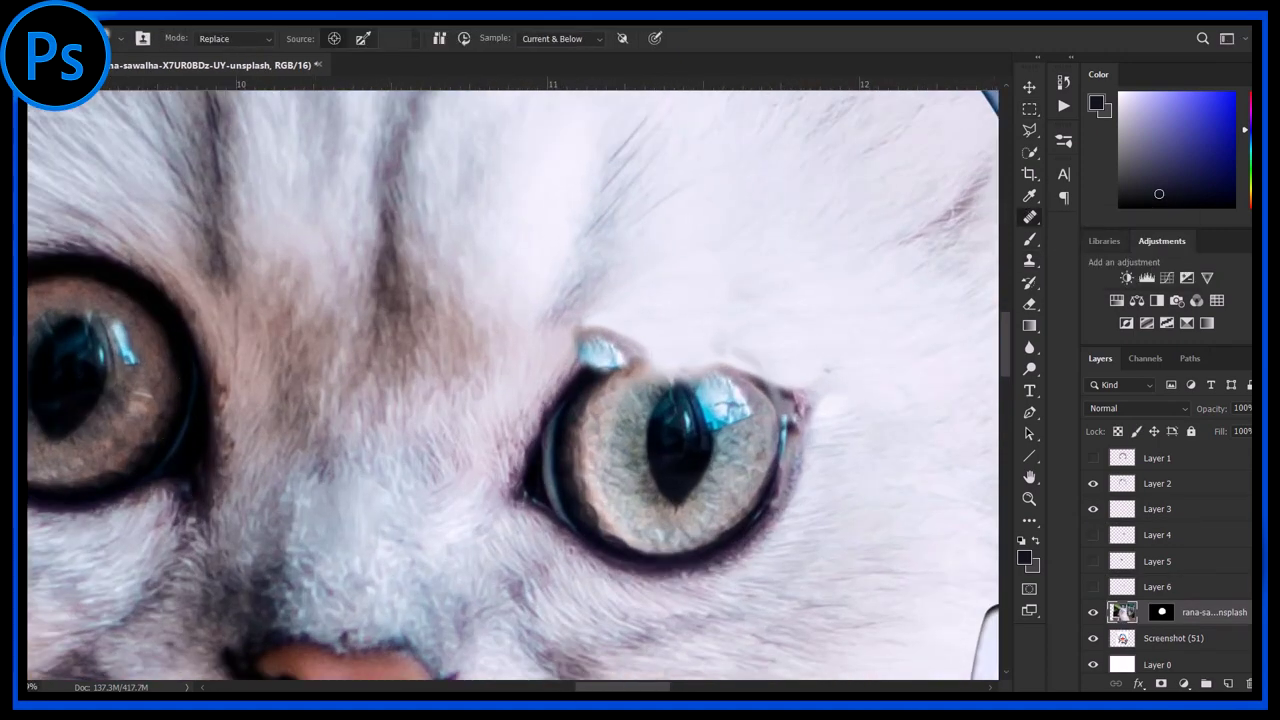
{"action": "scroll", "coordinate": [512, 385], "scroll_direction": "down", "scroll_amount": 2}
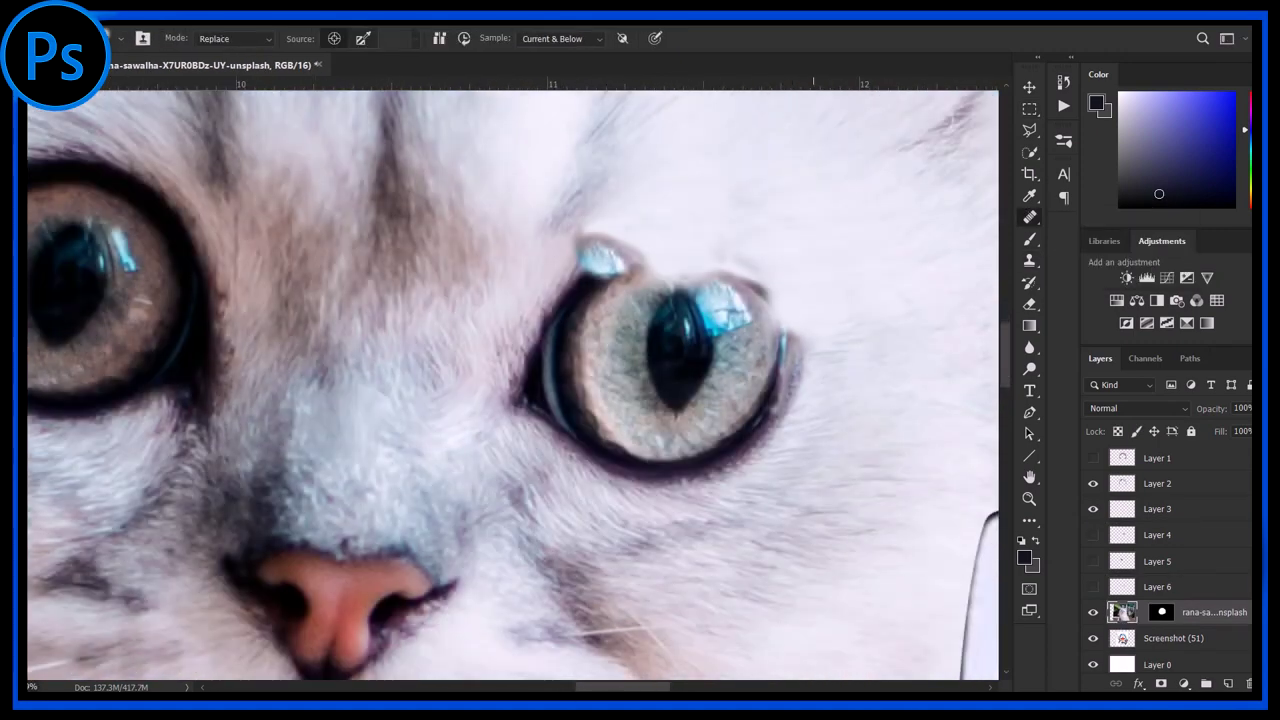
{"action": "mouse_move", "coordinate": [790, 330]}
{"action": "left_mouse_down"}
{"action": "mouse_move", "coordinate": [775, 430]}
{"action": "mouse_move", "coordinate": [585, 460]}
{"action": "left_mouse_up"}
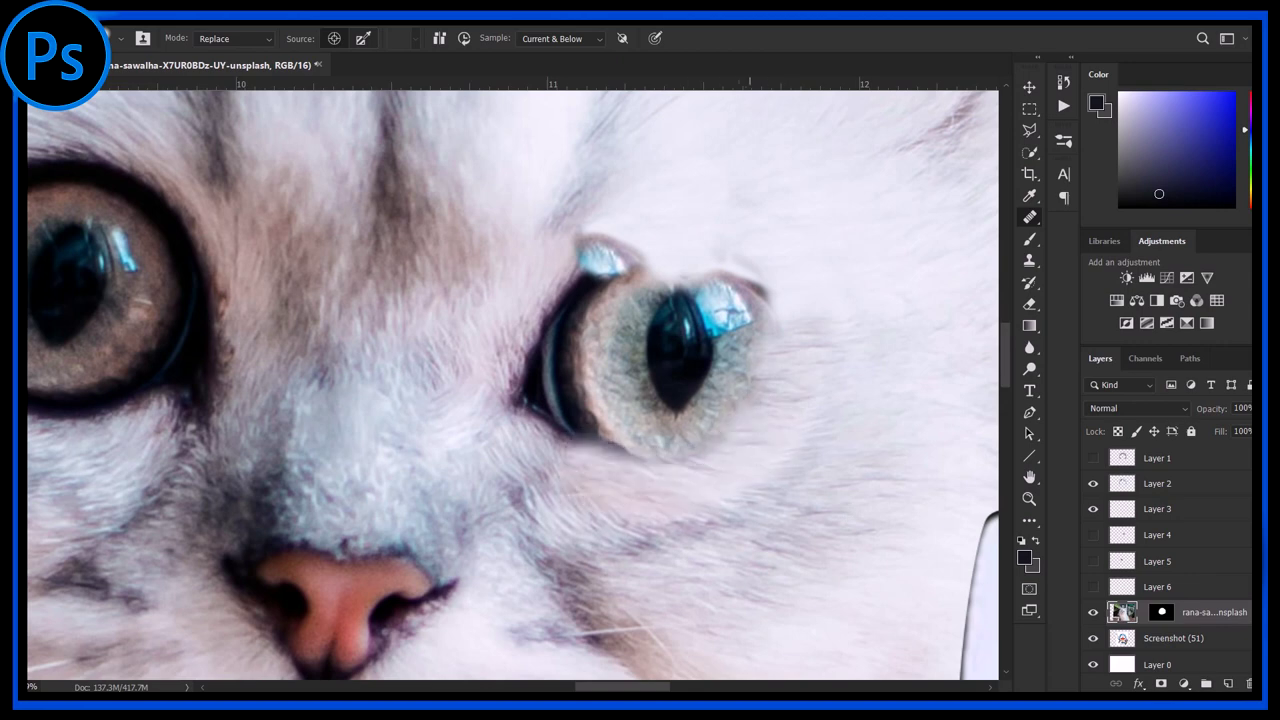
{"action": "scroll", "coordinate": [746, 429], "scroll_direction": "up", "scroll_amount": 1}
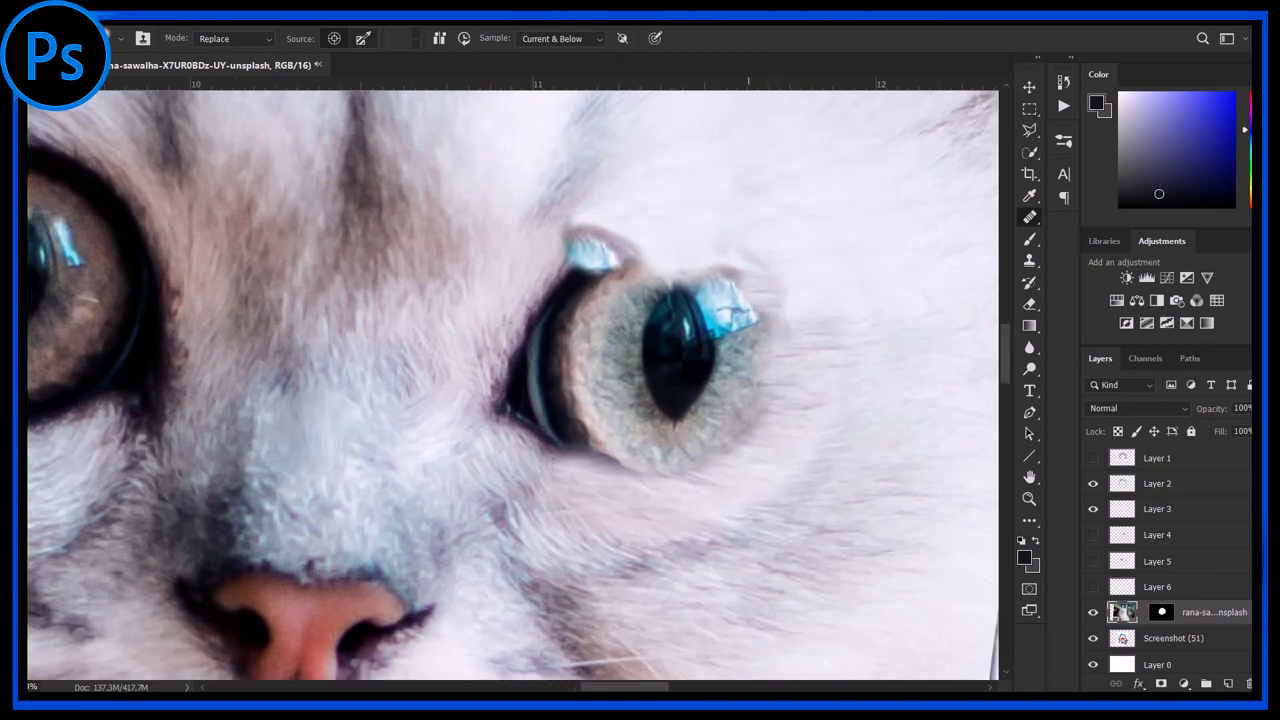
{"action": "mouse_move", "coordinate": [686, 337]}
{"action": "left_mouse_down"}
{"action": "mouse_move", "coordinate": [640, 380]}
{"action": "mouse_move", "coordinate": [532, 392]}
{"action": "left_mouse_up"}
{"action": "key", "text": "ctrl+z"}
{"action": "key", "text": "ctrl+shift+z"}
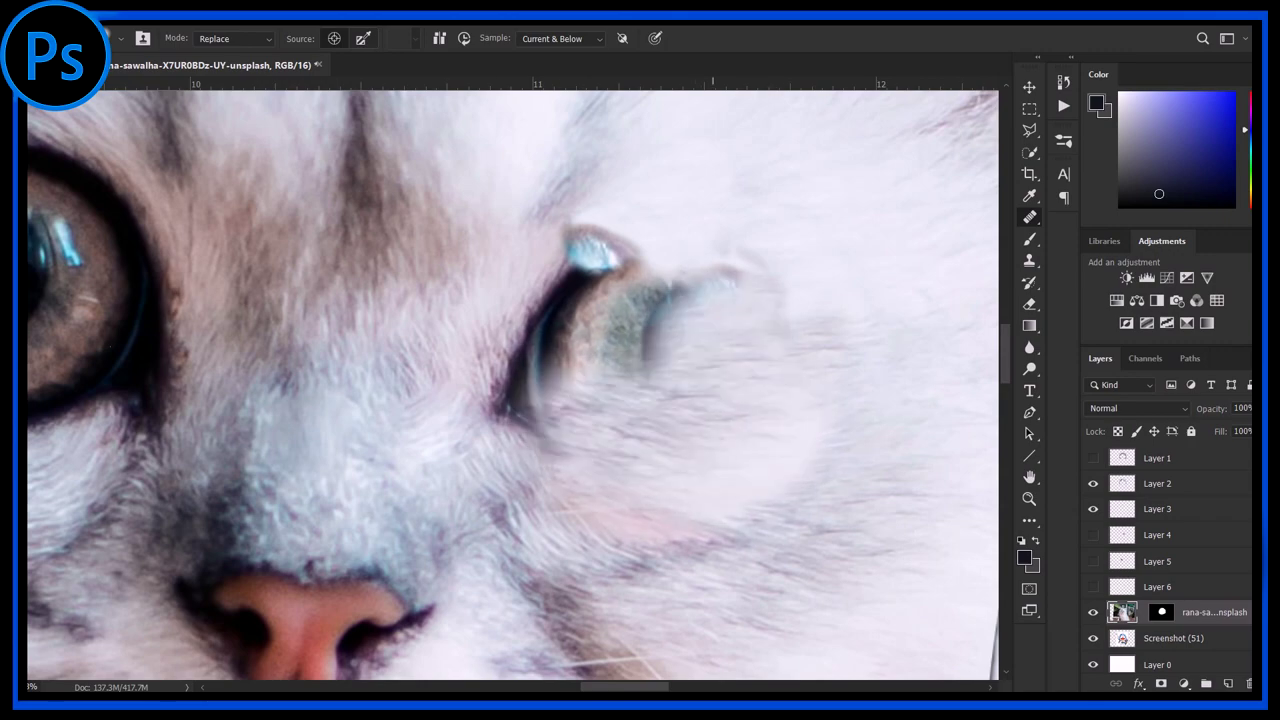
{"action": "scroll", "coordinate": [750, 456], "scroll_direction": "down", "scroll_amount": 2}
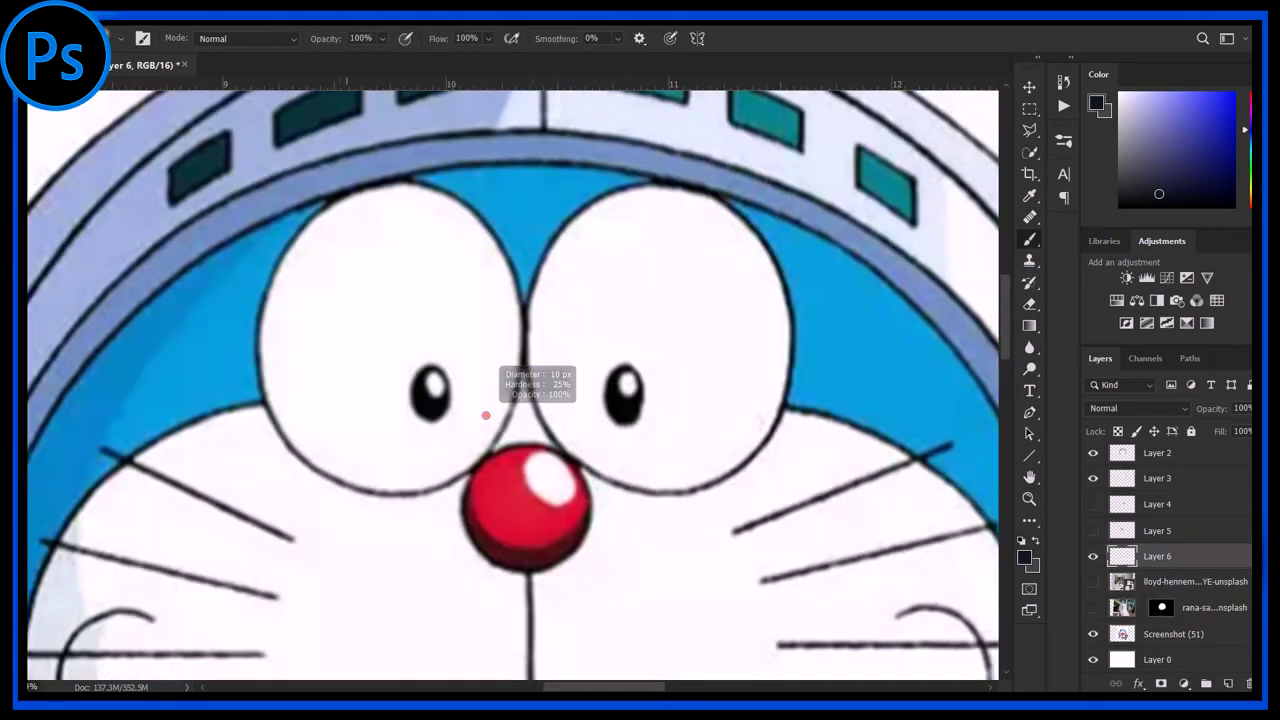
- Try rotating the eye patch about 21 degrees, then cancel the rotation
{"action": "scroll", "coordinate": [296, 418], "scroll_direction": "up", "scroll_amount": 3}
{"action": "scroll", "coordinate": [537, 400], "scroll_direction": "up", "scroll_amount": 3}
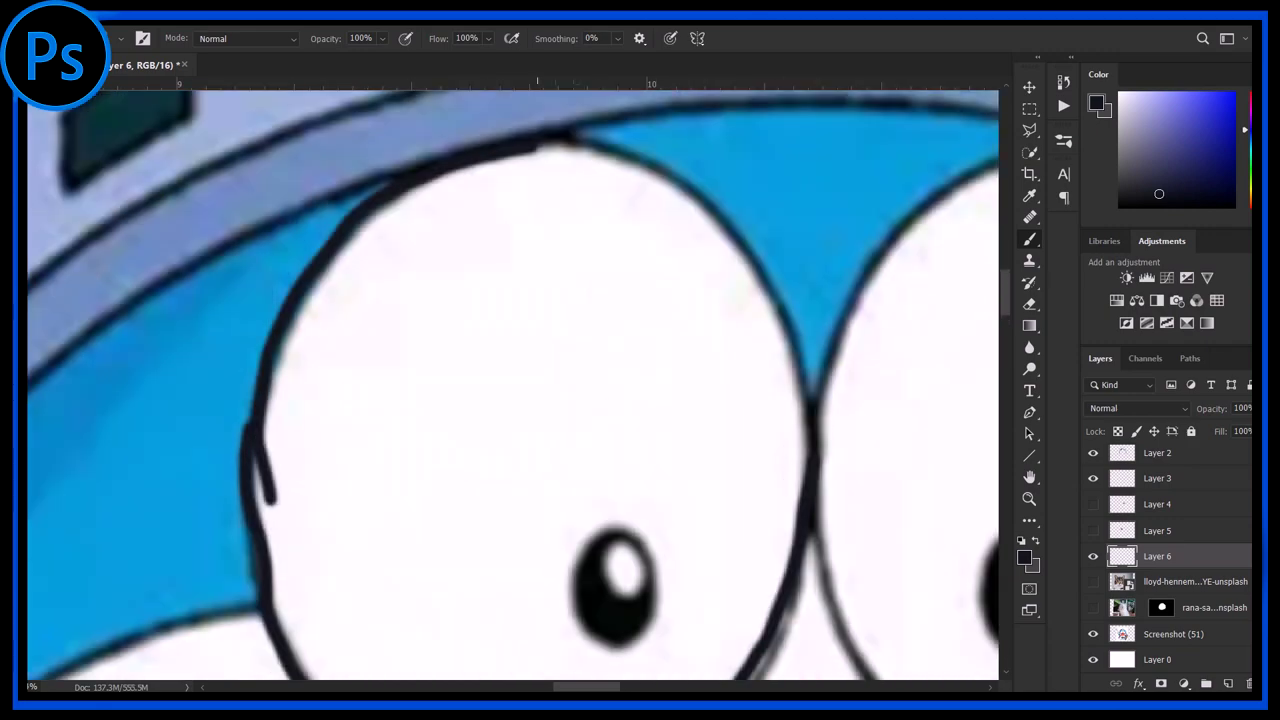
{"action": "scroll", "coordinate": [512, 380], "scroll_direction": "right", "scroll_amount": 3}
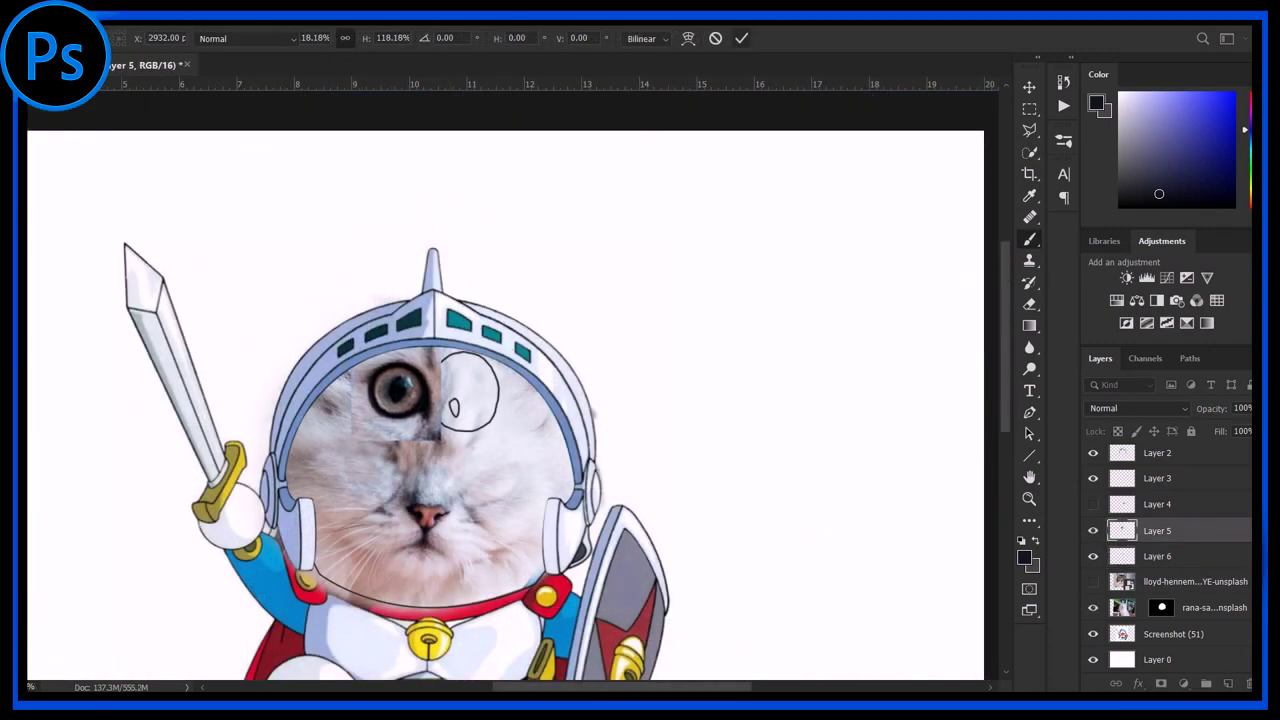
{"action": "scroll", "coordinate": [420, 390], "scroll_direction": "up", "scroll_amount": 3}
{"action": "left_click_drag", "start_coordinate": [275, 205], "coordinate": [345, 175]}
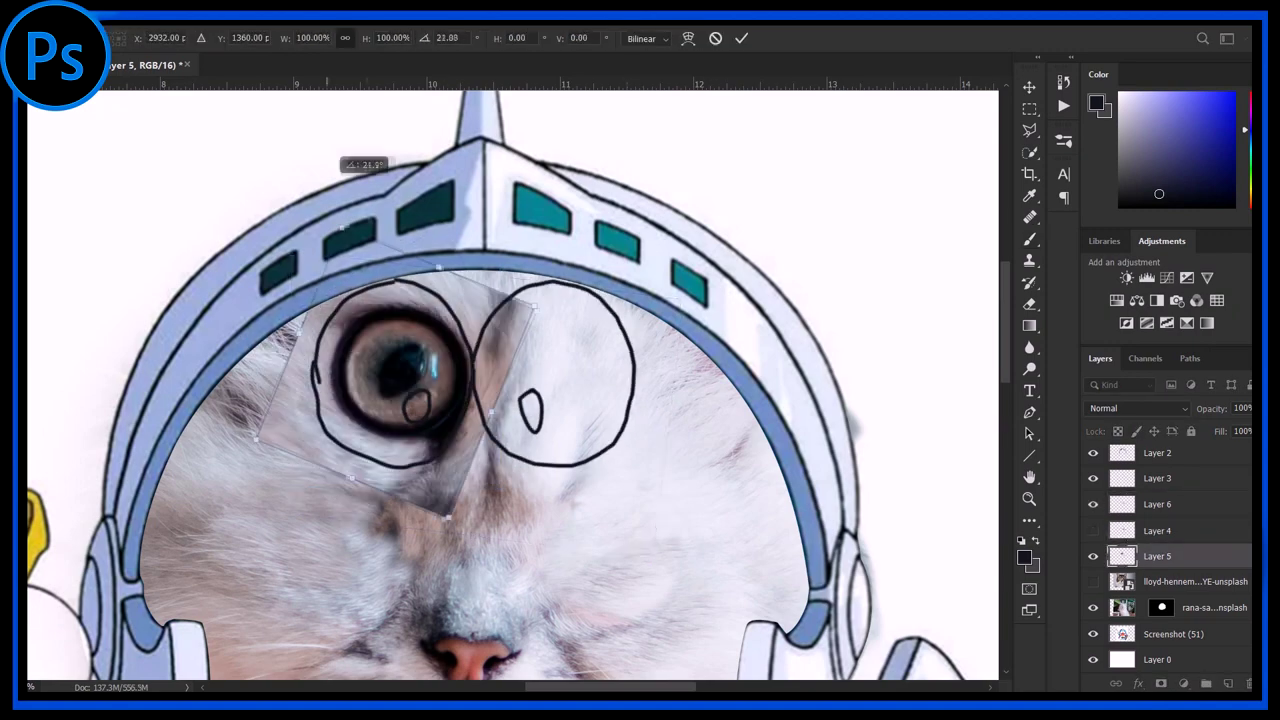
{"action": "key", "text": "Escape"}
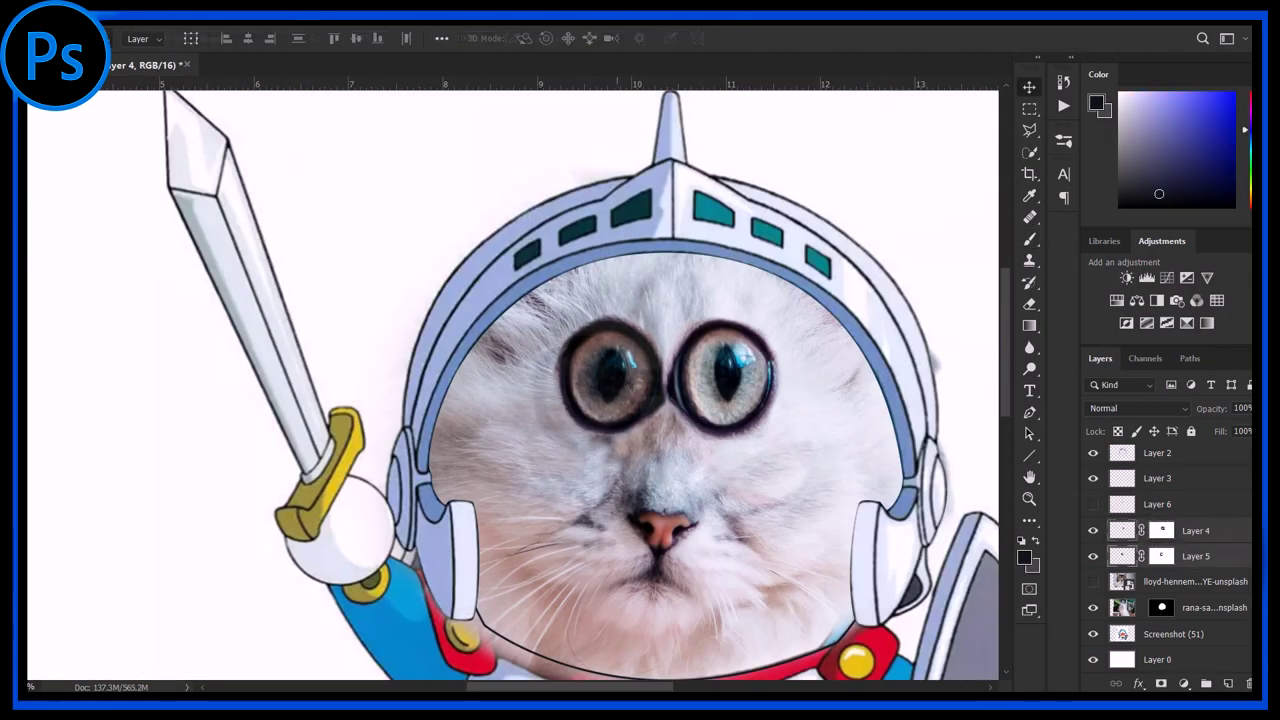
- Move the eye into place inside the helmet and target Layer 4's mask with the Brush
{"action": "left_click_drag", "start_coordinate": [748, 342], "coordinate": [783, 352]}
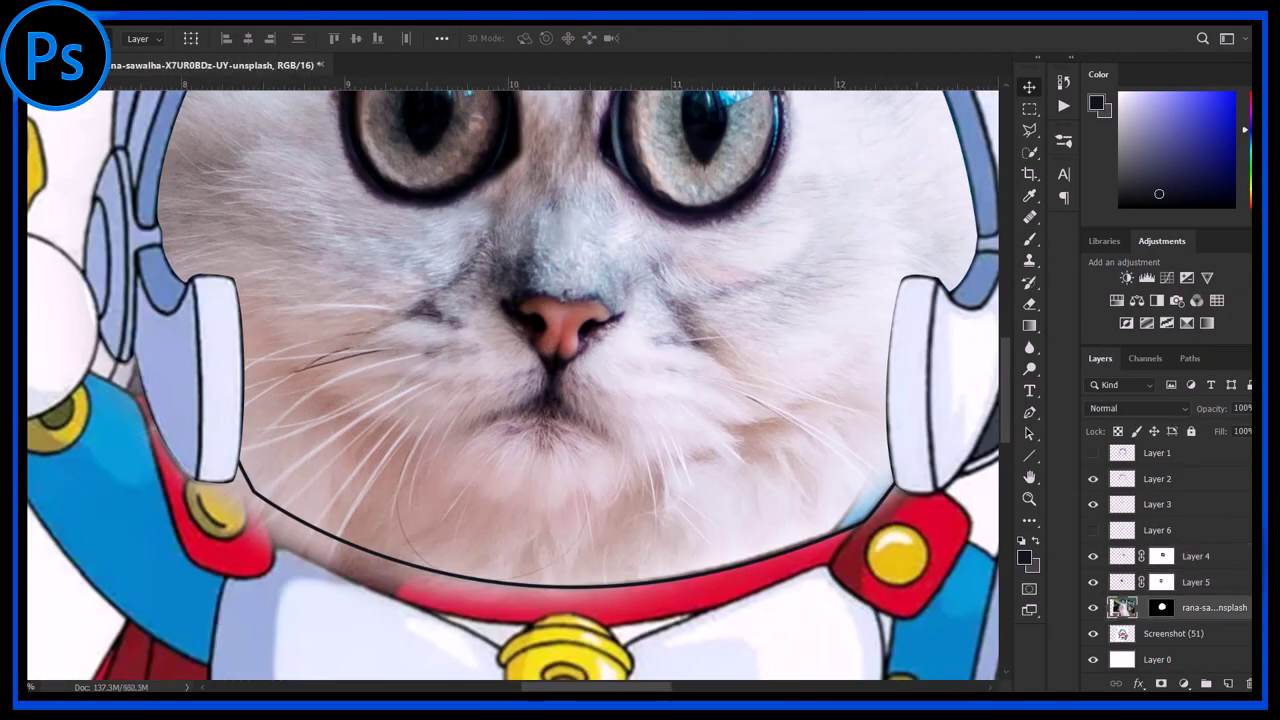
{"action": "scroll", "coordinate": [512, 380], "scroll_direction": "down", "scroll_amount": 3}
{"action": "key", "text": "b"}
{"action": "scroll", "coordinate": [512, 380], "scroll_direction": "up", "scroll_amount": 5}
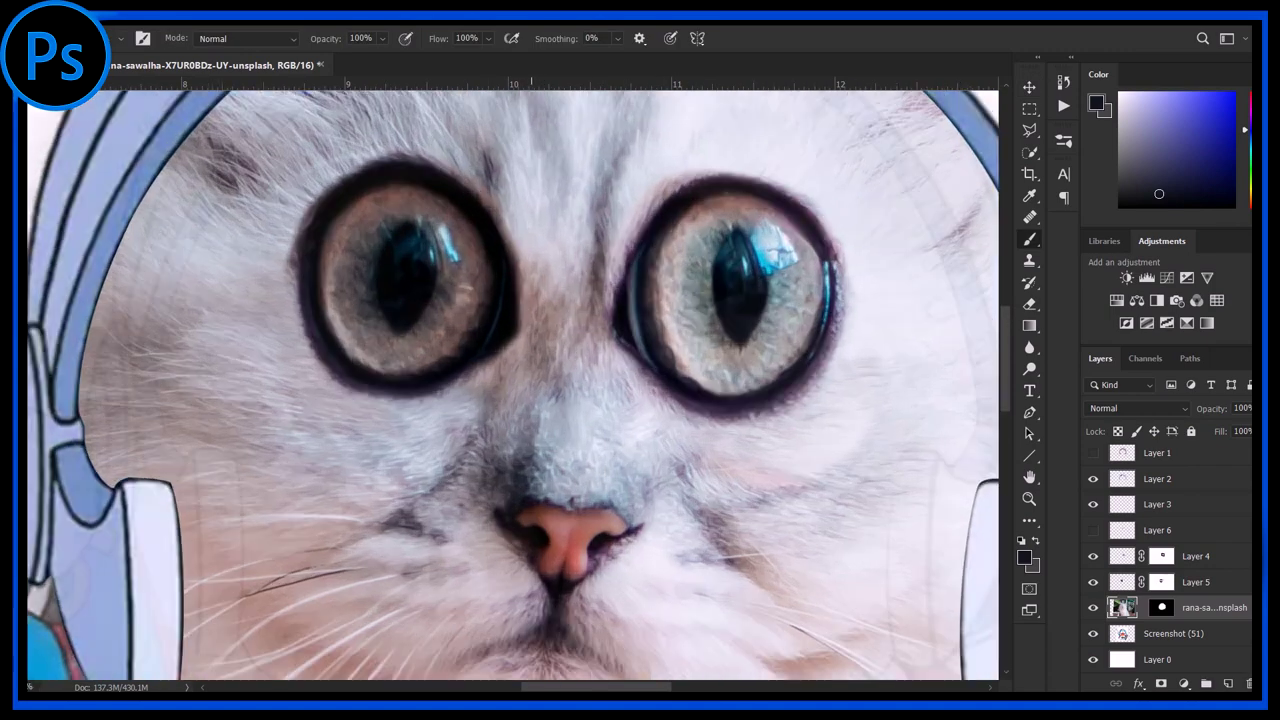
{"action": "left_click", "coordinate": [1161, 556]}
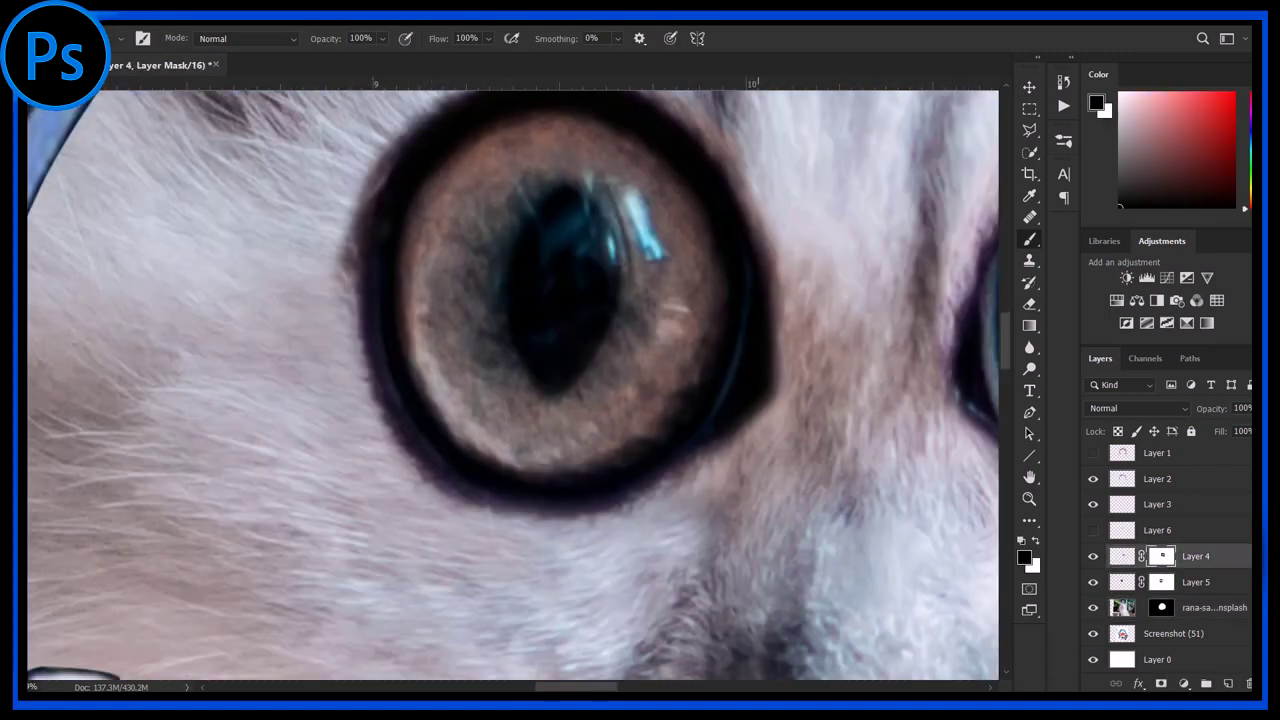
- Paint both eye masks in white at 56% opacity and 67% flow
{"action": "key", "text": "x"}
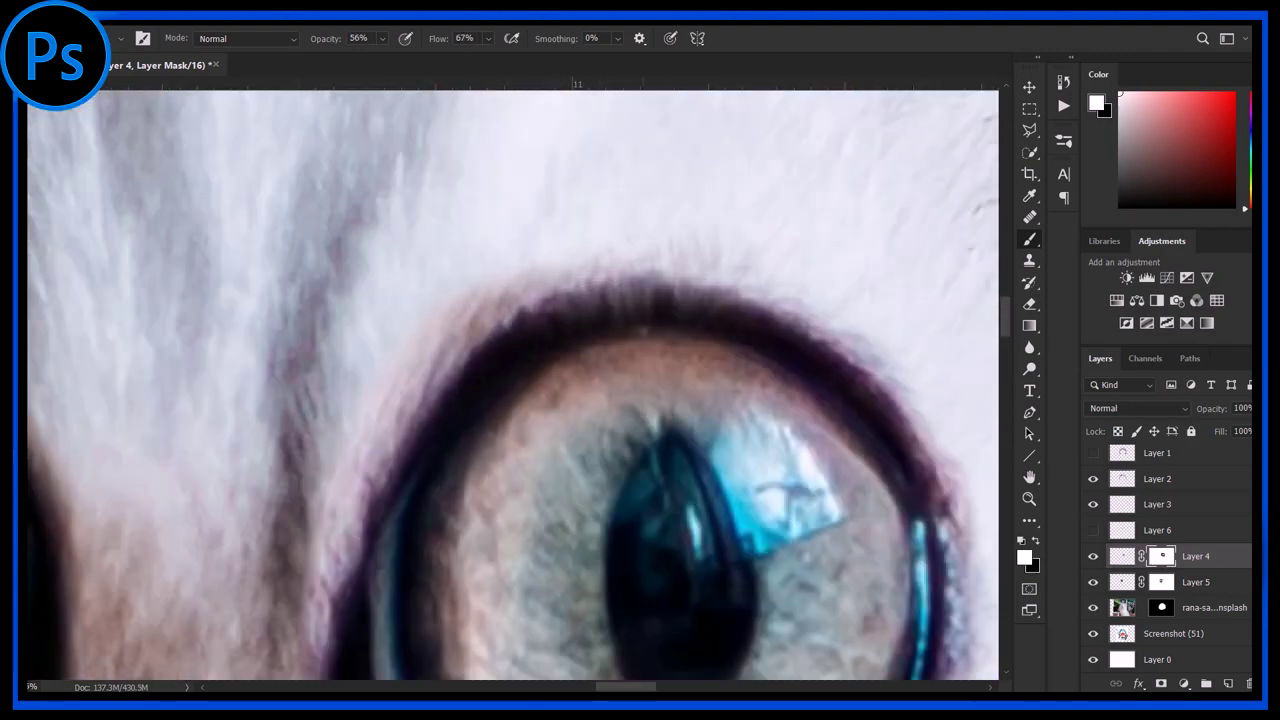
{"action": "key", "text": "5"}
{"action": "key", "text": "6"}
{"action": "key", "text": "shift+6"}
{"action": "key", "text": "shift+7"}
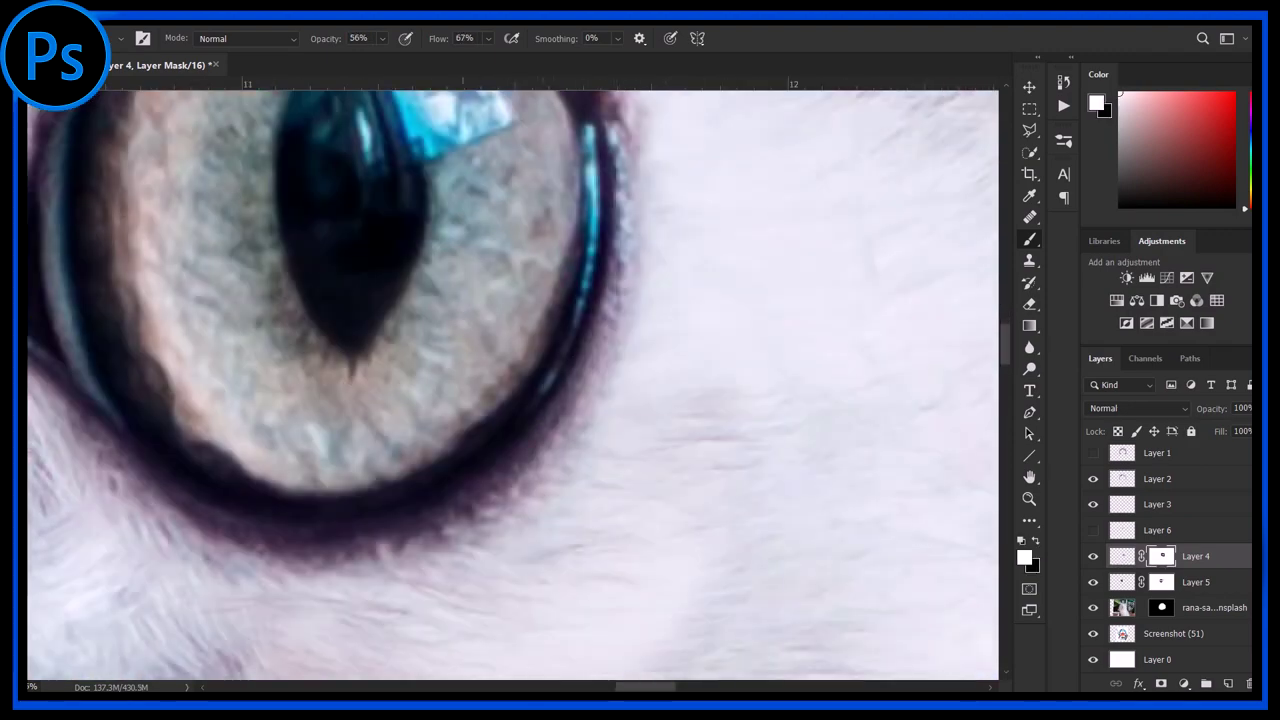
{"action": "key", "text": "alt+bracketleft"}
{"action": "key", "text": "ctrl+minus"}
{"action": "key", "text": "ctrl+minus"}
{"action": "key", "text": "ctrl+minus"}
{"action": "key", "text": "ctrl+minus"}
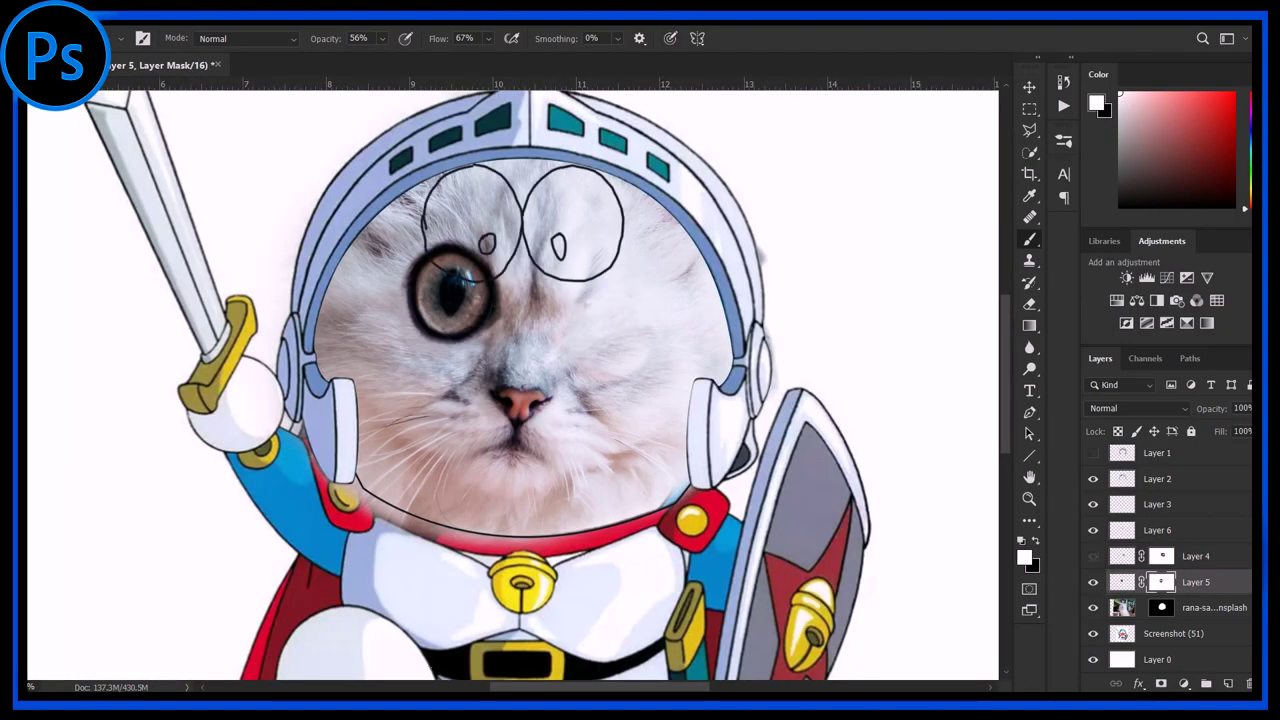
- Copy the nose onto a new layer and Free Transform it
{"action": "key", "text": "ctrl+j"}
{"action": "key", "text": "ctrl+t"}
{"action": "right_click", "coordinate": [586, 380]}
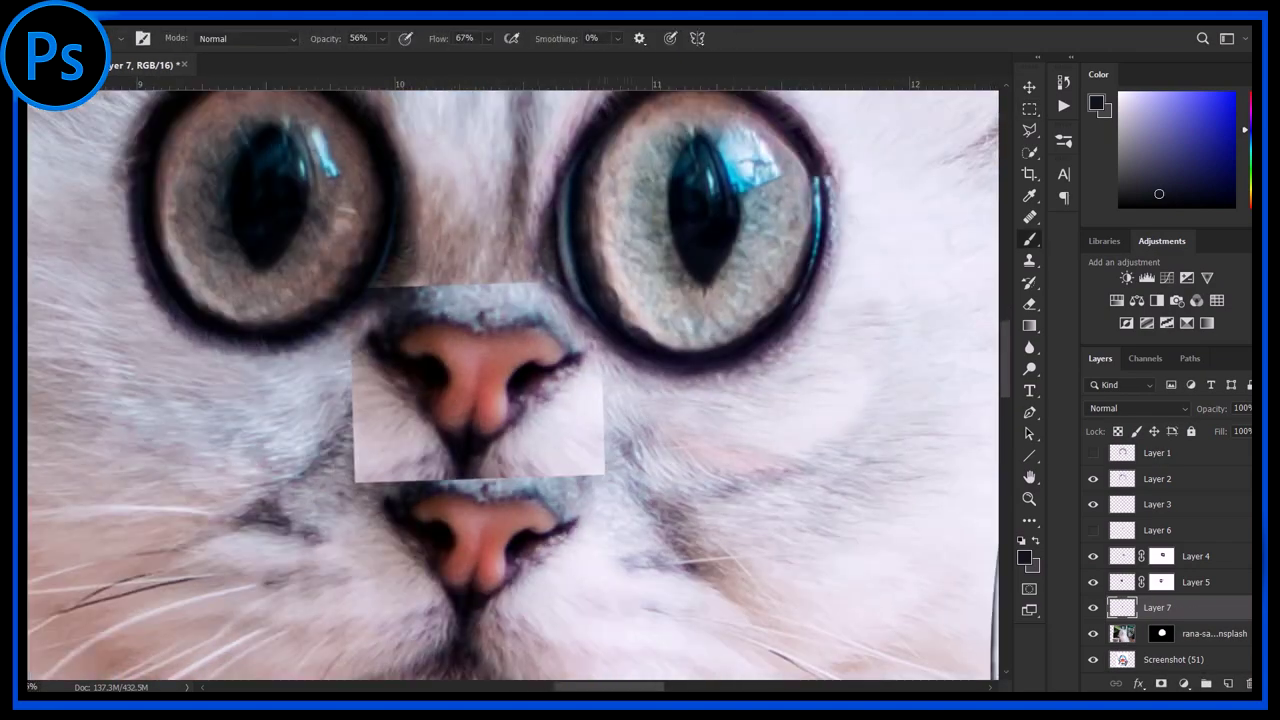
- Adjust the brush size and hardness and work over the lower nose area
{"action": "right_click", "coordinate": [458, 292]}
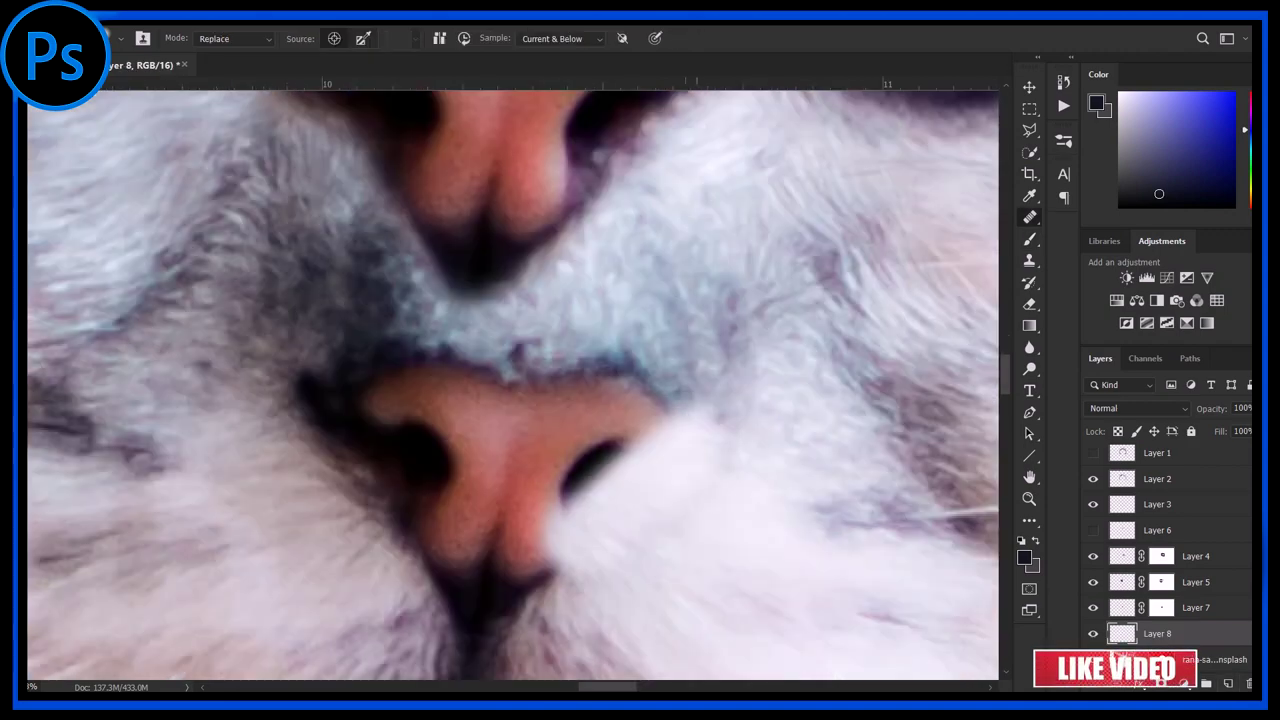
{"action": "scroll", "coordinate": [565, 520], "scroll_direction": "down", "scroll_amount": 4}
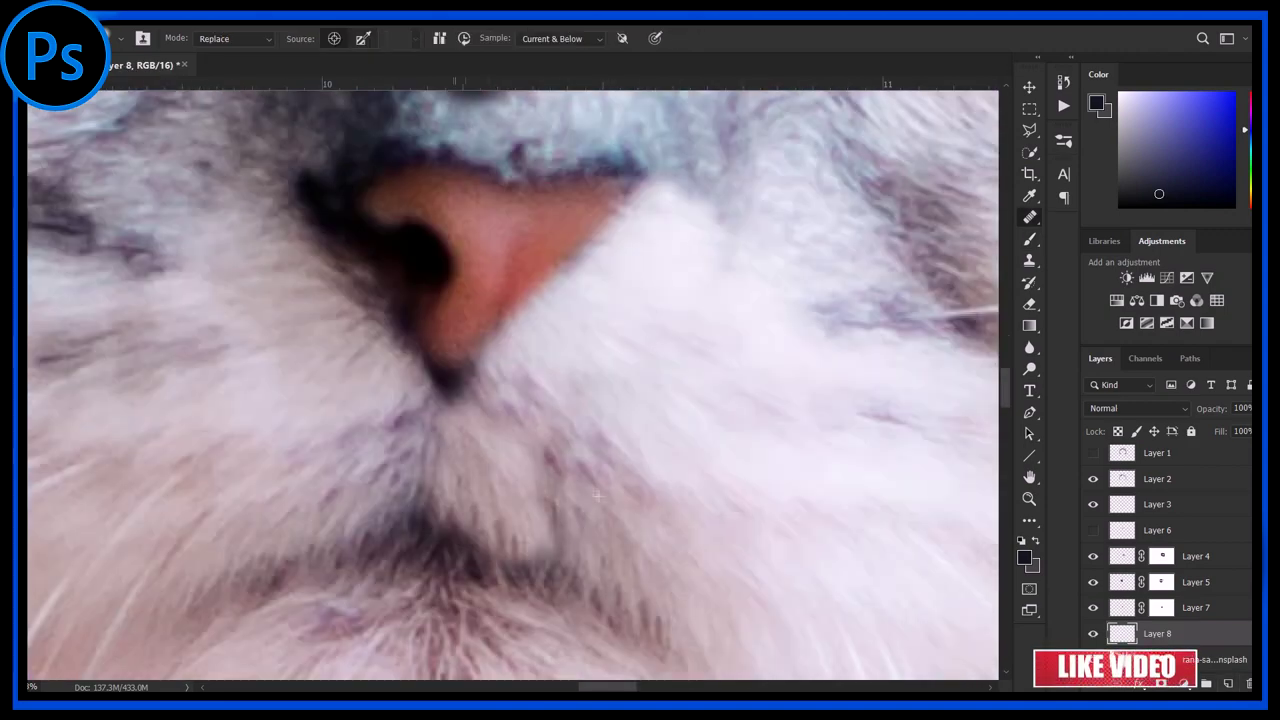
{"action": "left_click_drag", "start_coordinate": [597, 494], "coordinate": [641, 540]}
{"action": "scroll", "coordinate": [800, 480], "scroll_direction": "up", "scroll_amount": 1}
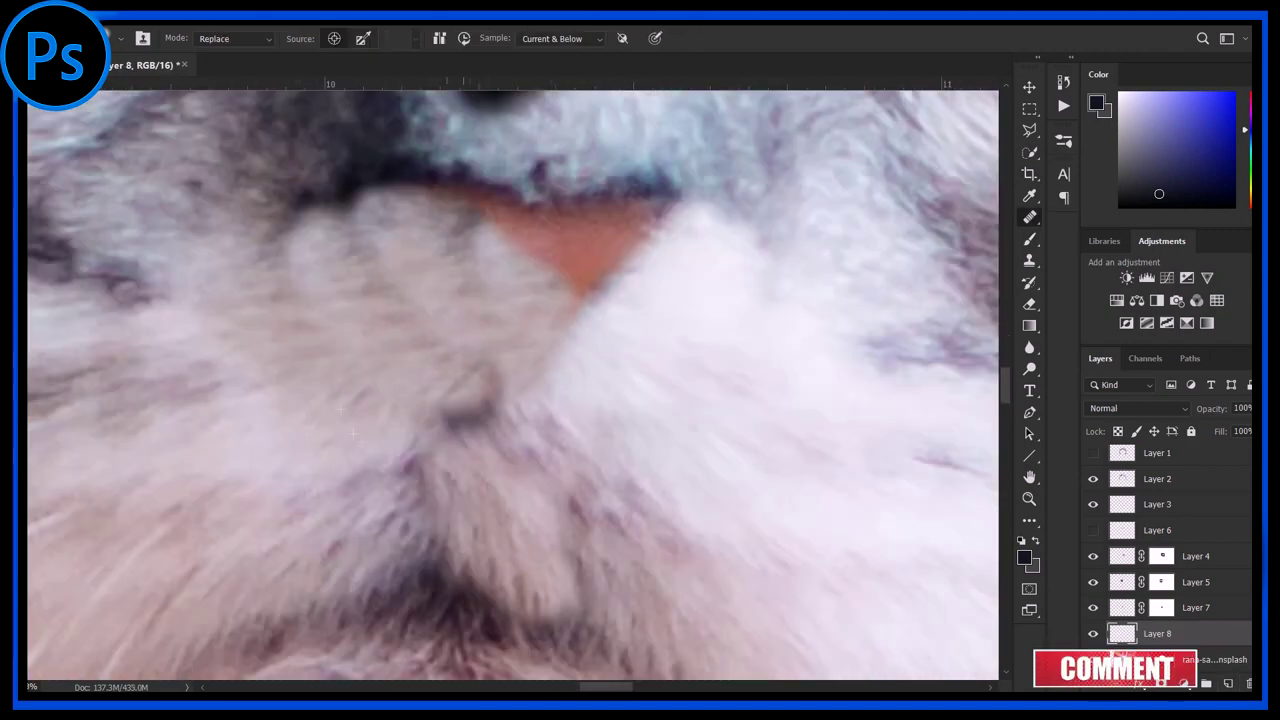
{"action": "scroll", "coordinate": [352, 433], "scroll_direction": "down", "scroll_amount": 3}
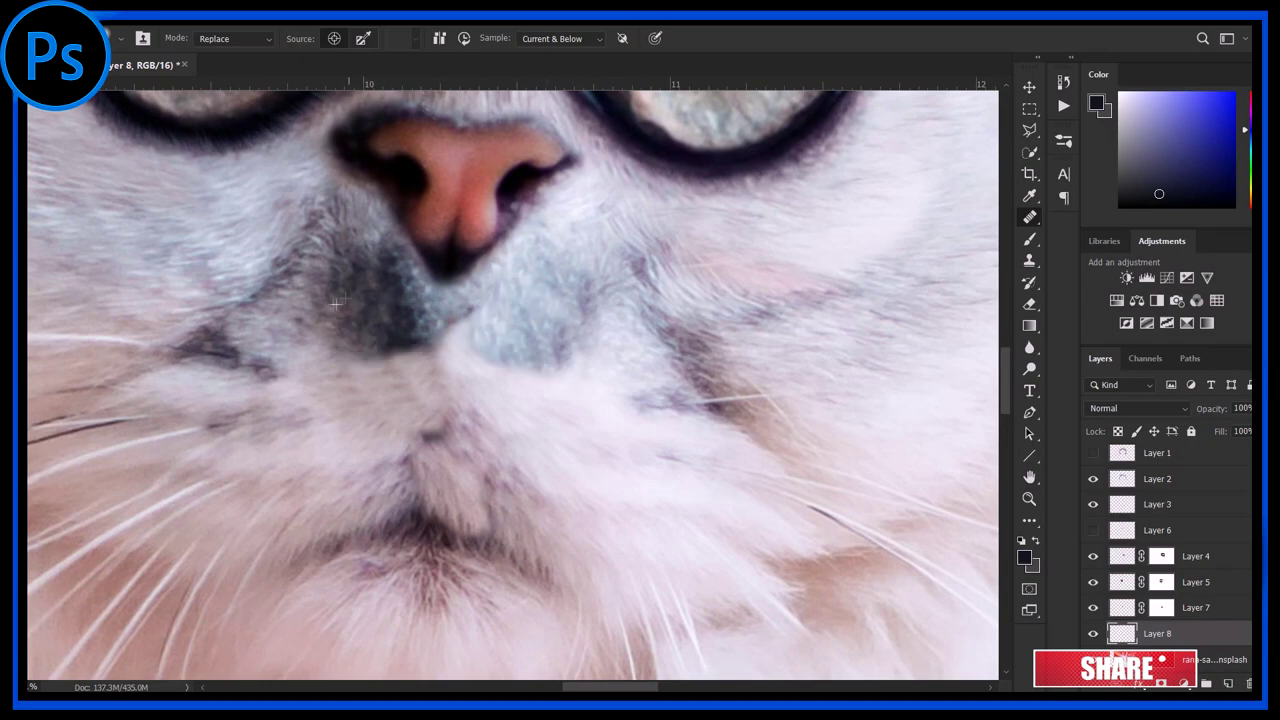
{"action": "scroll", "coordinate": [591, 250], "scroll_direction": "down", "scroll_amount": 2}
{"action": "scroll", "coordinate": [530, 365], "scroll_direction": "up", "scroll_amount": 2}
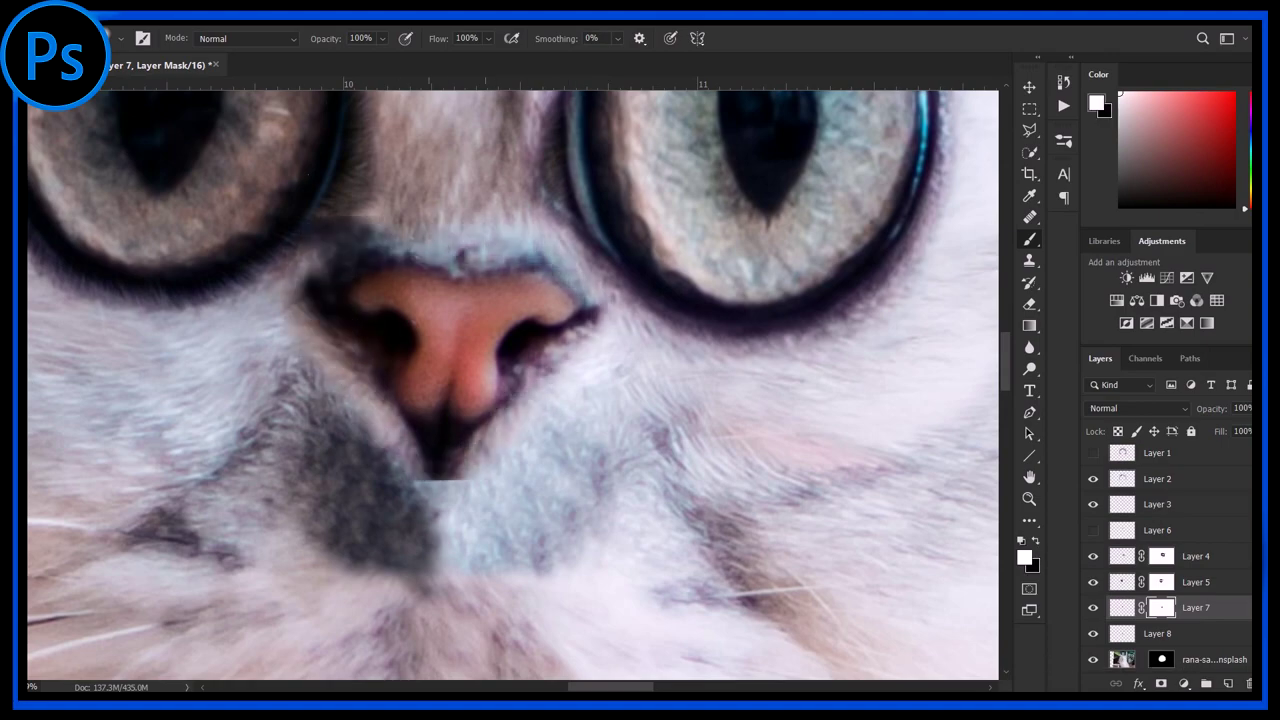
{"action": "scroll", "coordinate": [484, 432], "scroll_direction": "down", "scroll_amount": 3}
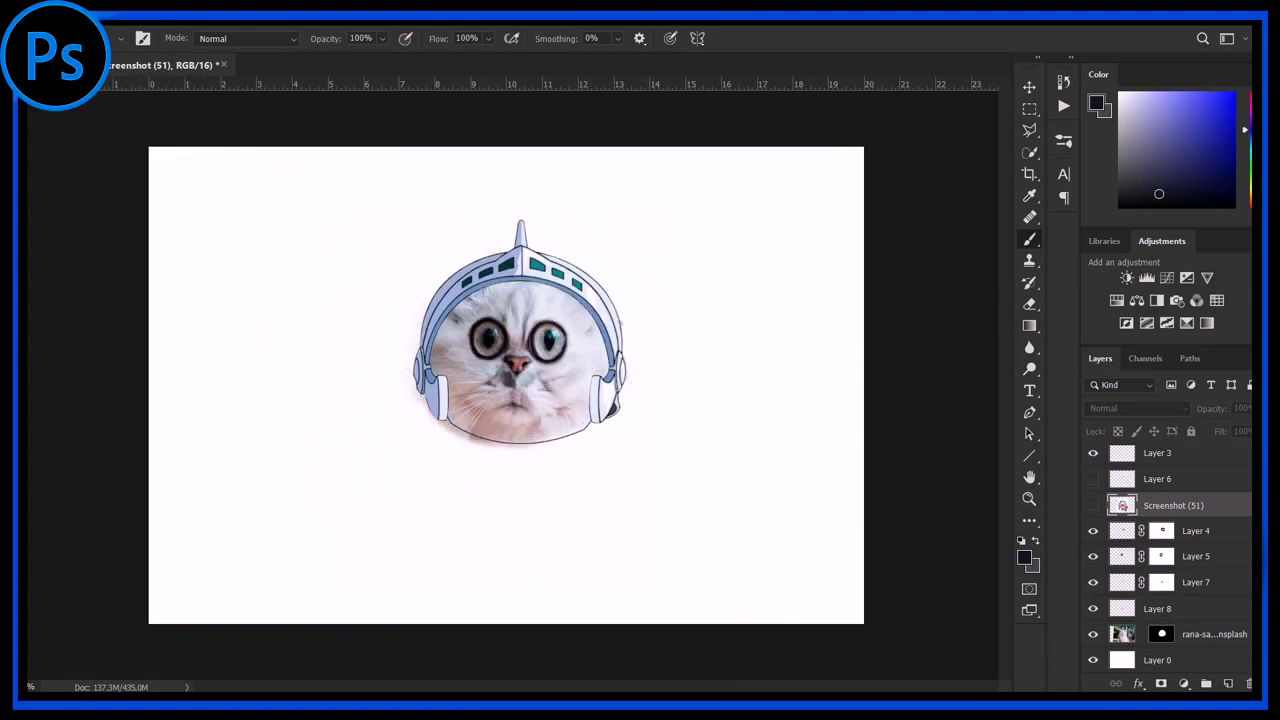
- Add a clipped, colorized Hue/Saturation adjustment to the cat photo with a bright, strong blue
{"action": "left_click", "coordinate": [1200, 634]}
{"action": "left_click", "coordinate": [1184, 683]}
{"action": "left_click", "coordinate": [1158, 526]}
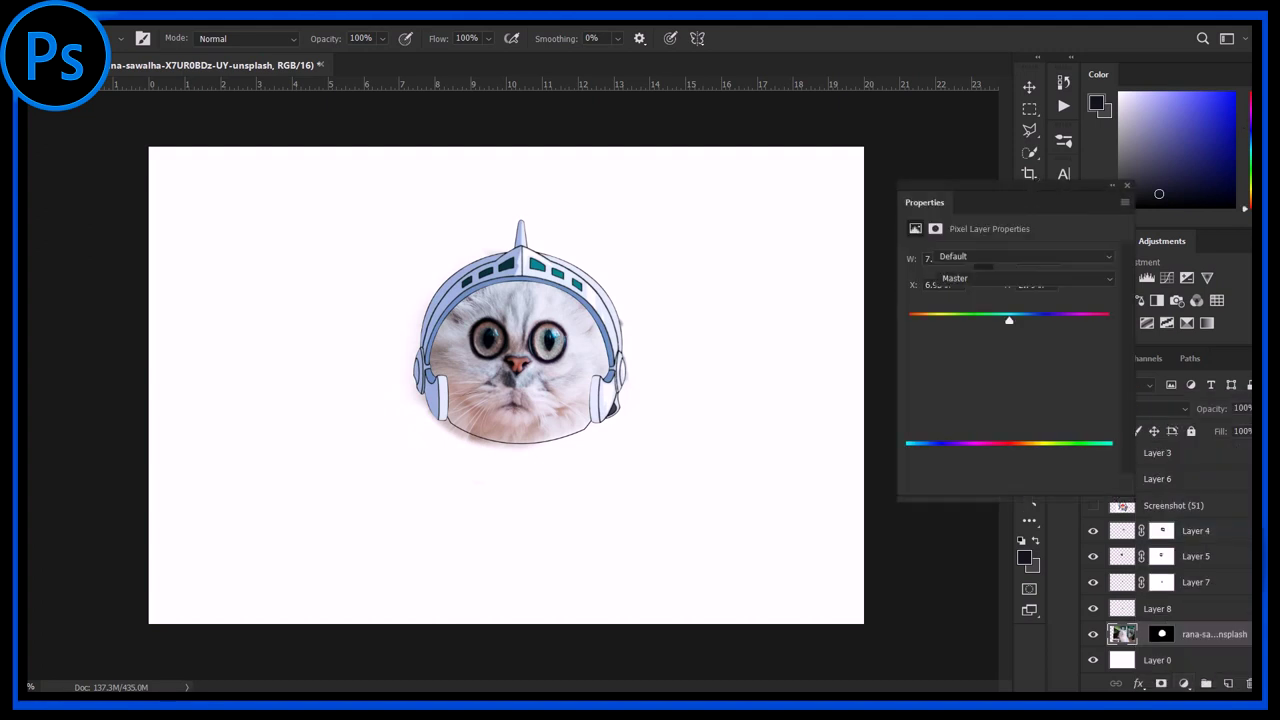
{"action": "key", "text": "ctrl+alt+g"}
{"action": "left_click", "coordinate": [992, 407]}
{"action": "left_click_drag", "start_coordinate": [959, 353], "coordinate": [953, 384]}
{"action": "left_click_drag", "start_coordinate": [1041, 319], "coordinate": [1010, 319]}
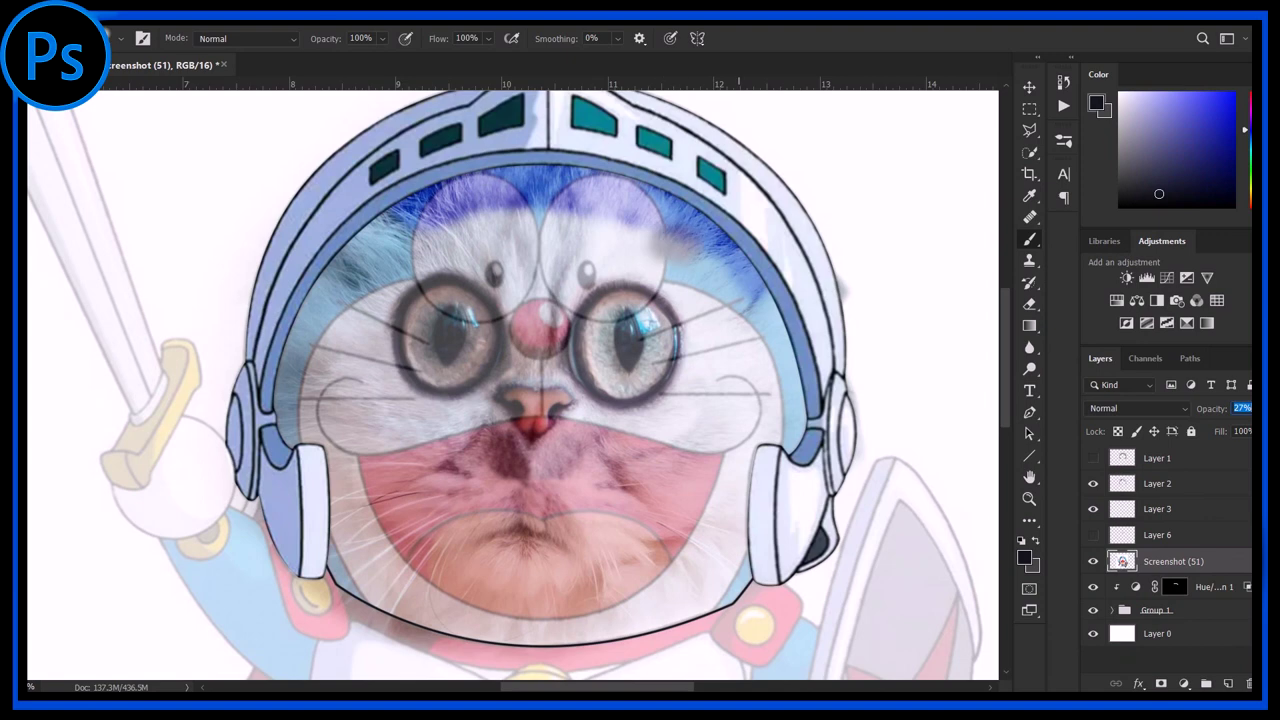
- Paint the Hue/Saturation mask over the upper head and hide the Doraemon reference
{"action": "left_click", "coordinate": [1174, 586]}
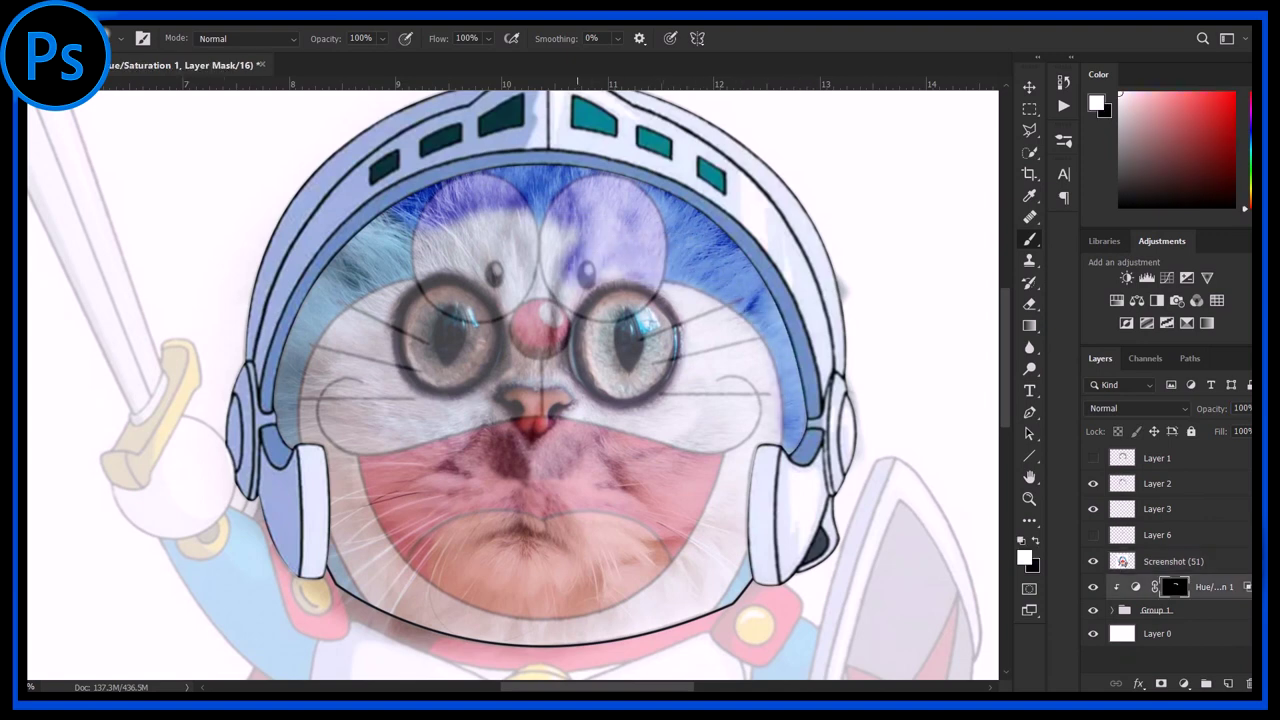
{"action": "mouse_move", "coordinate": [420, 215]}
{"action": "left_mouse_down"}
{"action": "mouse_move", "coordinate": [300, 330]}
{"action": "mouse_move", "coordinate": [470, 240]}
{"action": "left_mouse_up"}
{"action": "scroll", "coordinate": [450, 220], "scroll_direction": "up", "scroll_amount": 2}
{"action": "scroll", "coordinate": [512, 384], "scroll_direction": "down", "scroll_amount": 4}
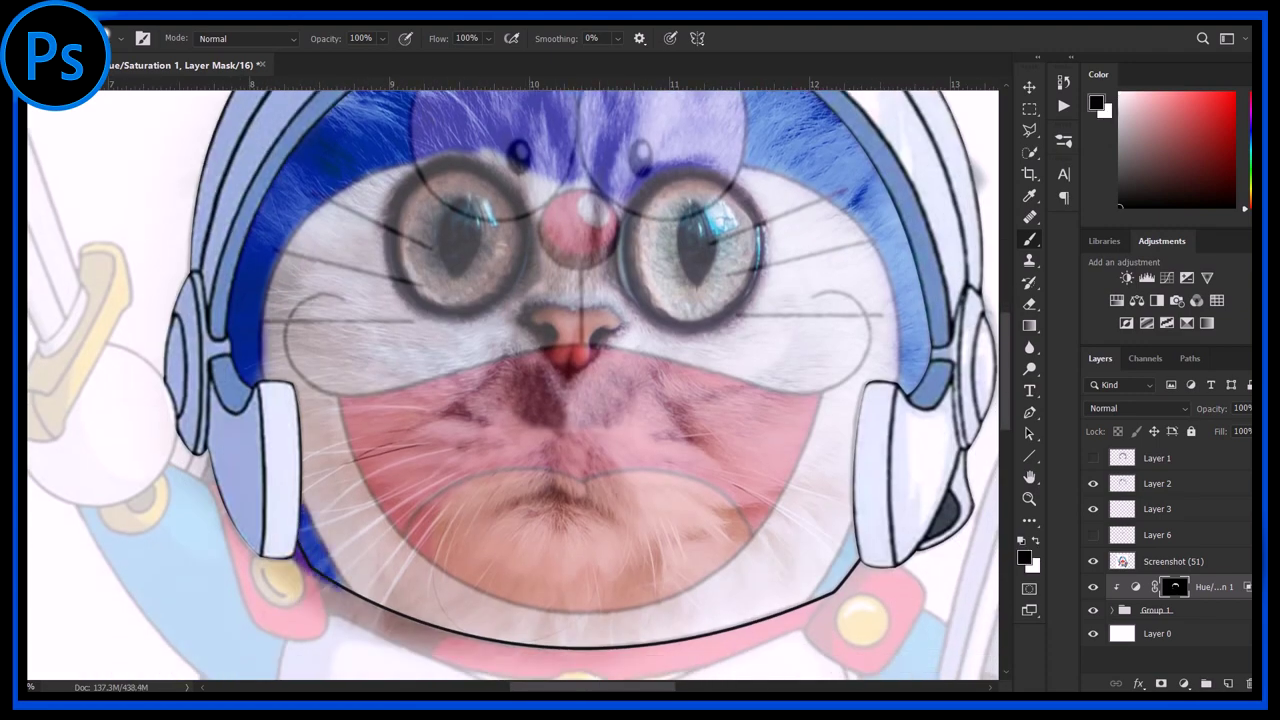
{"action": "left_click", "coordinate": [1093, 561]}
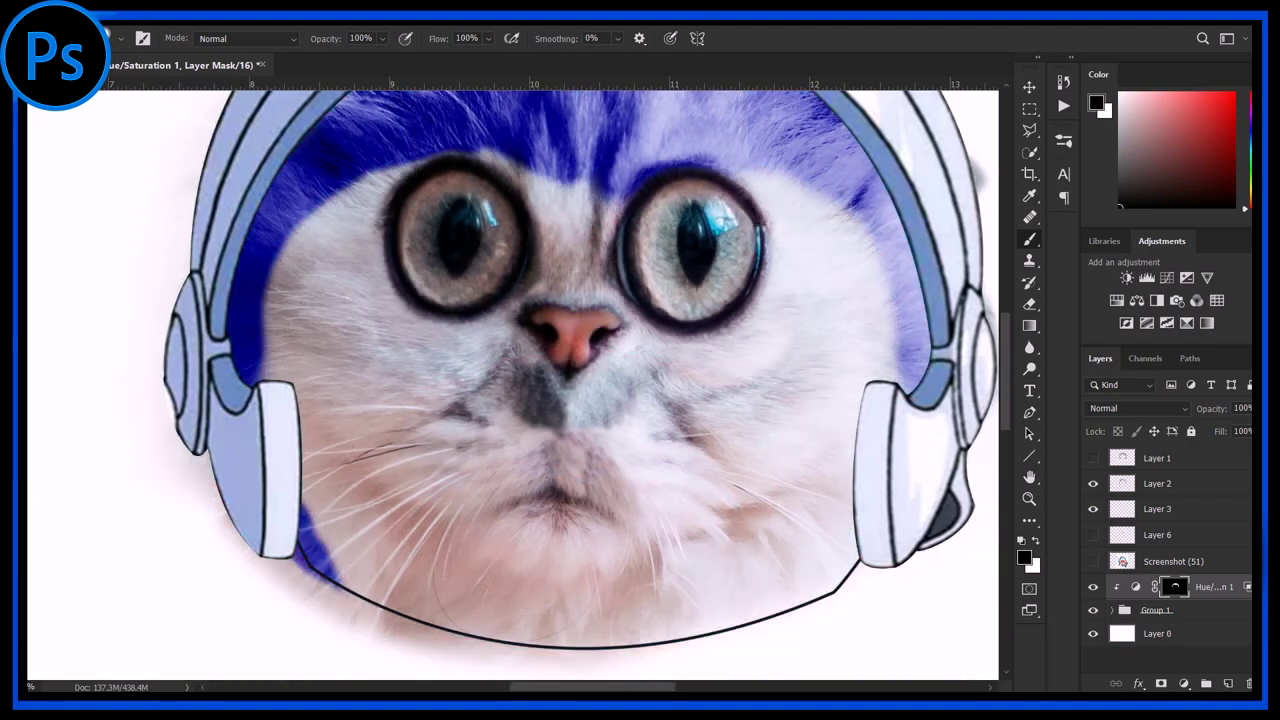
{"action": "scroll", "coordinate": [490, 380], "scroll_direction": "up", "scroll_amount": 2}
- Refine the tint mask by swapping colours, fit the image to view, and revisit Hue/Saturation
{"action": "key", "text": "x"}
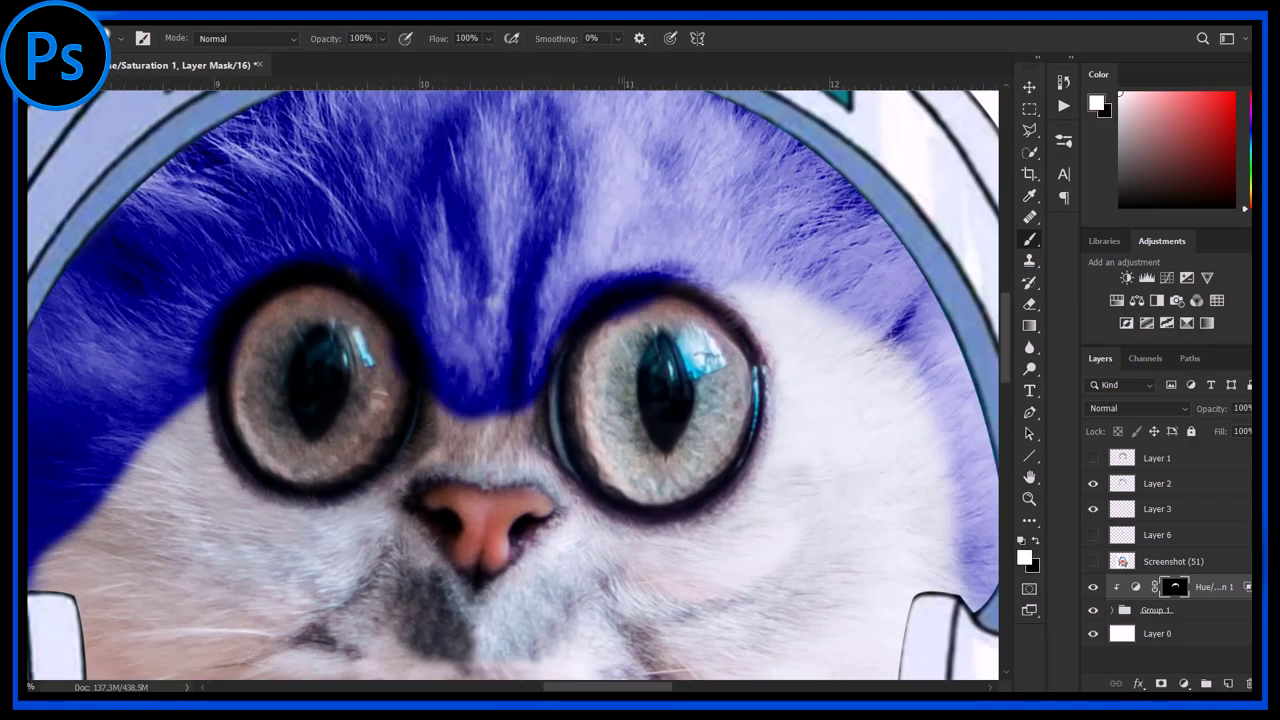
{"action": "scroll", "coordinate": [674, 125], "scroll_direction": "down", "scroll_amount": 2}
{"action": "key", "text": "x"}
{"action": "scroll", "coordinate": [512, 380], "scroll_direction": "down", "scroll_amount": 5}
{"action": "scroll", "coordinate": [440, 290], "scroll_direction": "up", "scroll_amount": 6}
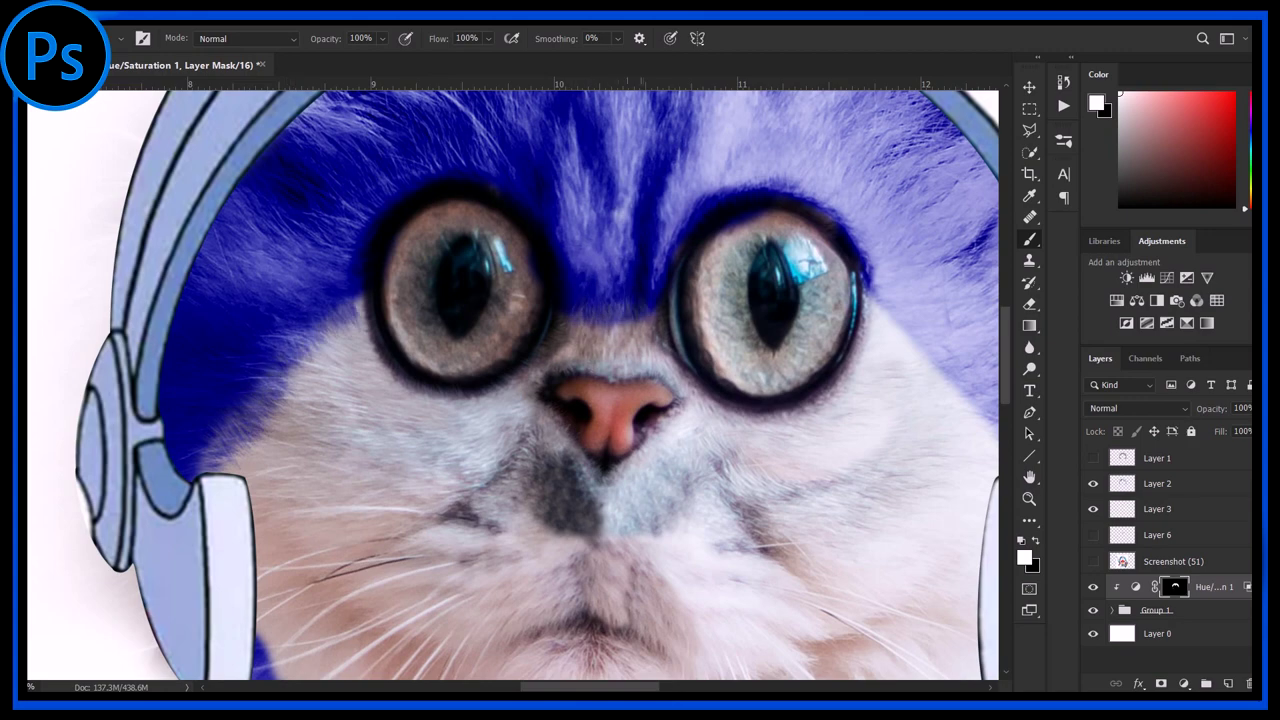
{"action": "scroll", "coordinate": [512, 380], "scroll_direction": "right", "scroll_amount": 3}
{"action": "scroll", "coordinate": [512, 380], "scroll_direction": "up", "scroll_amount": 3}
{"action": "key", "text": "ctrl+0"}
{"action": "double_click", "coordinate": [1135, 587]}
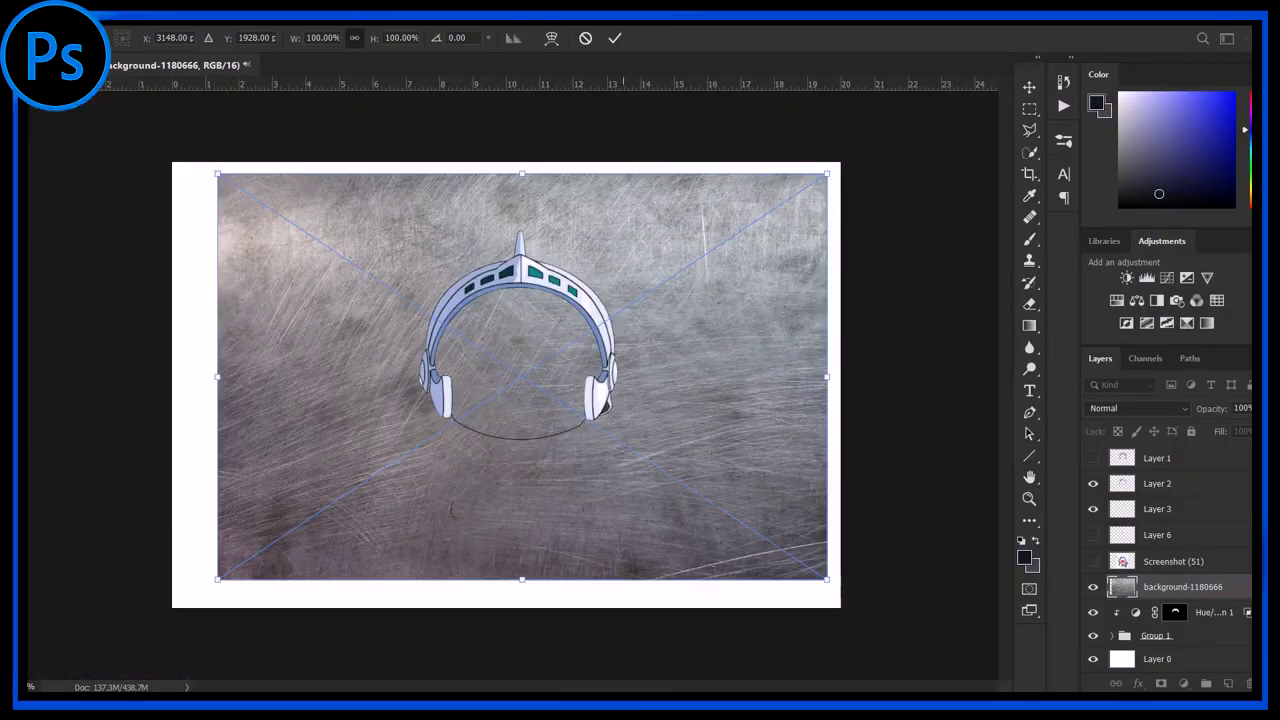
- Shrink the metal texture to about half size, clip it to the helmet, and warp it to fit
{"action": "left_click_drag", "start_coordinate": [829, 586], "coordinate": [633, 411]}
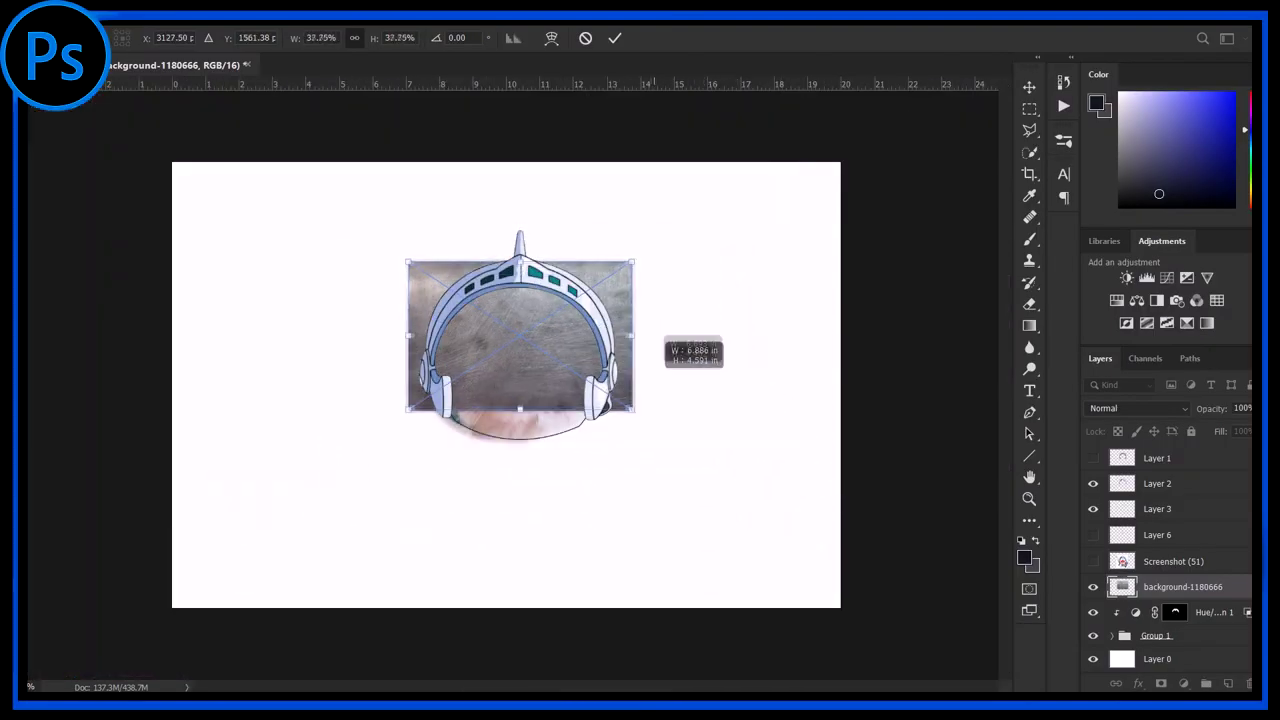
{"action": "key", "text": "Return"}
{"action": "key", "text": "ctrl+bracketright"}
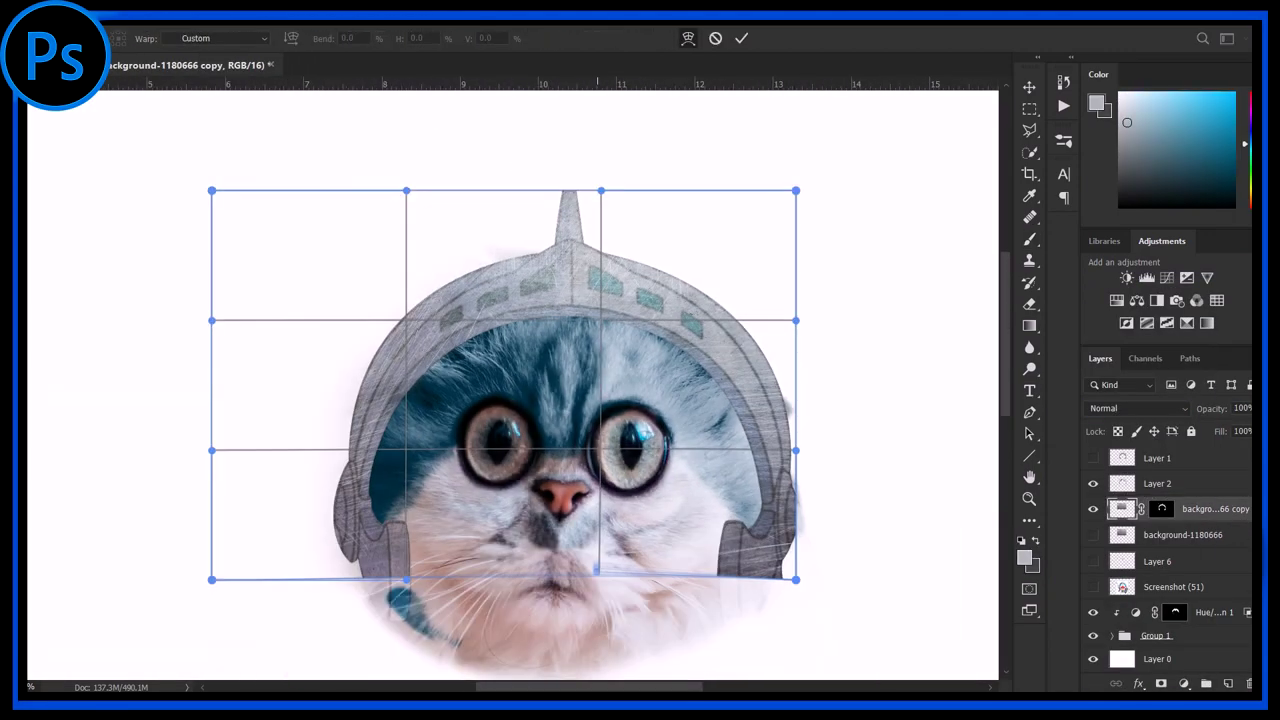
{"action": "key", "text": "Return"}
{"action": "key", "text": "ctrl+t"}
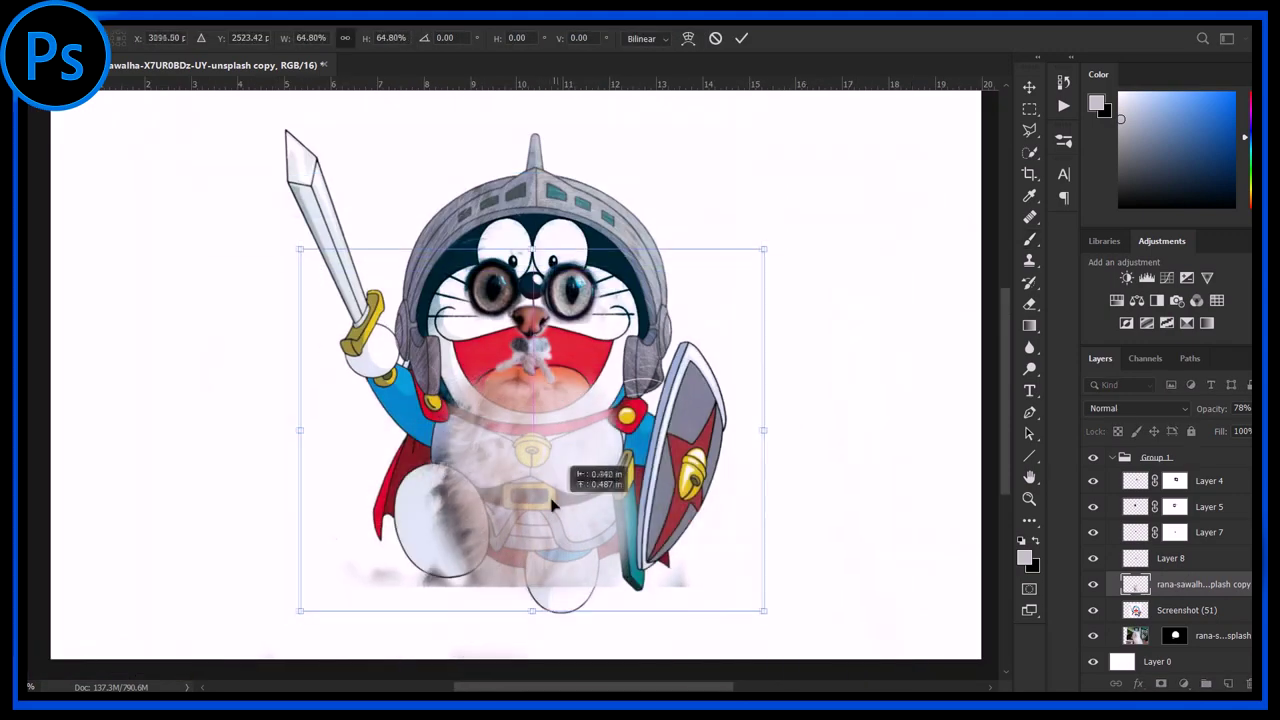
- Nudge the cat-fur copy up-left into the knight's body position
{"action": "left_click_drag", "start_coordinate": [551, 500], "coordinate": [538, 492]}
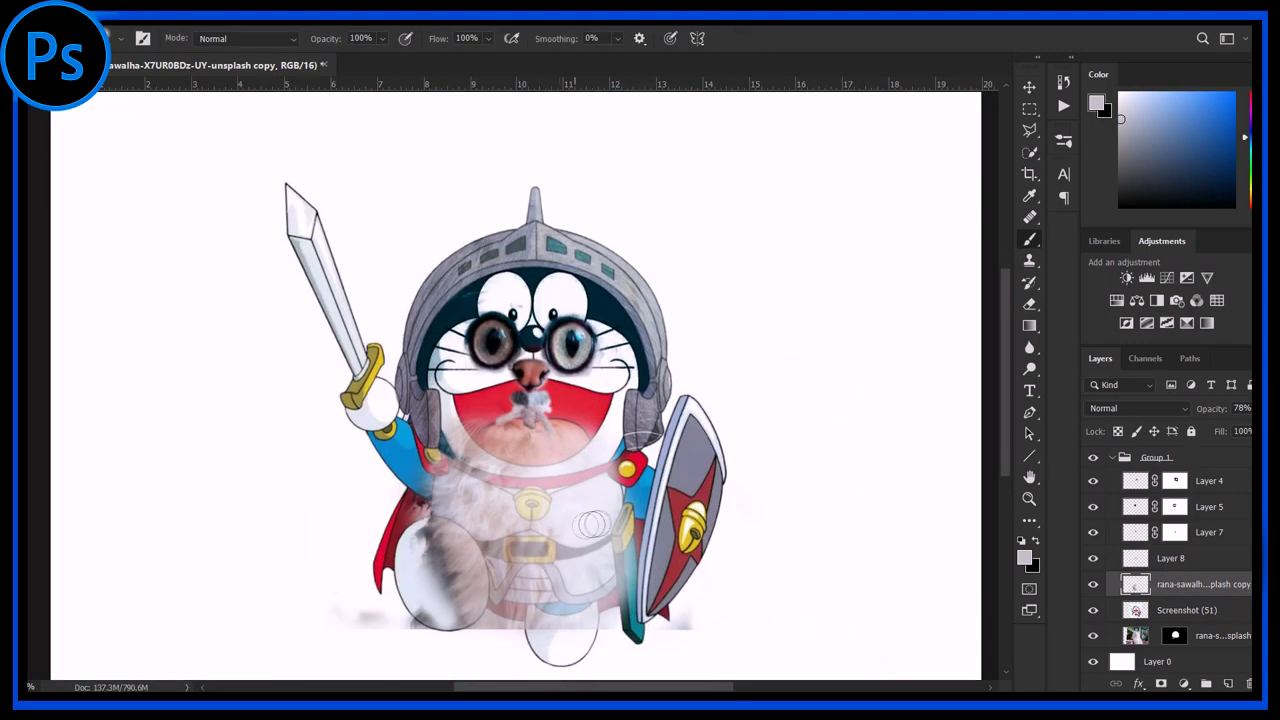
{"action": "scroll", "coordinate": [545, 505], "scroll_direction": "up", "scroll_amount": 3}
{"action": "scroll", "coordinate": [600, 230], "scroll_direction": "up", "scroll_amount": 2}
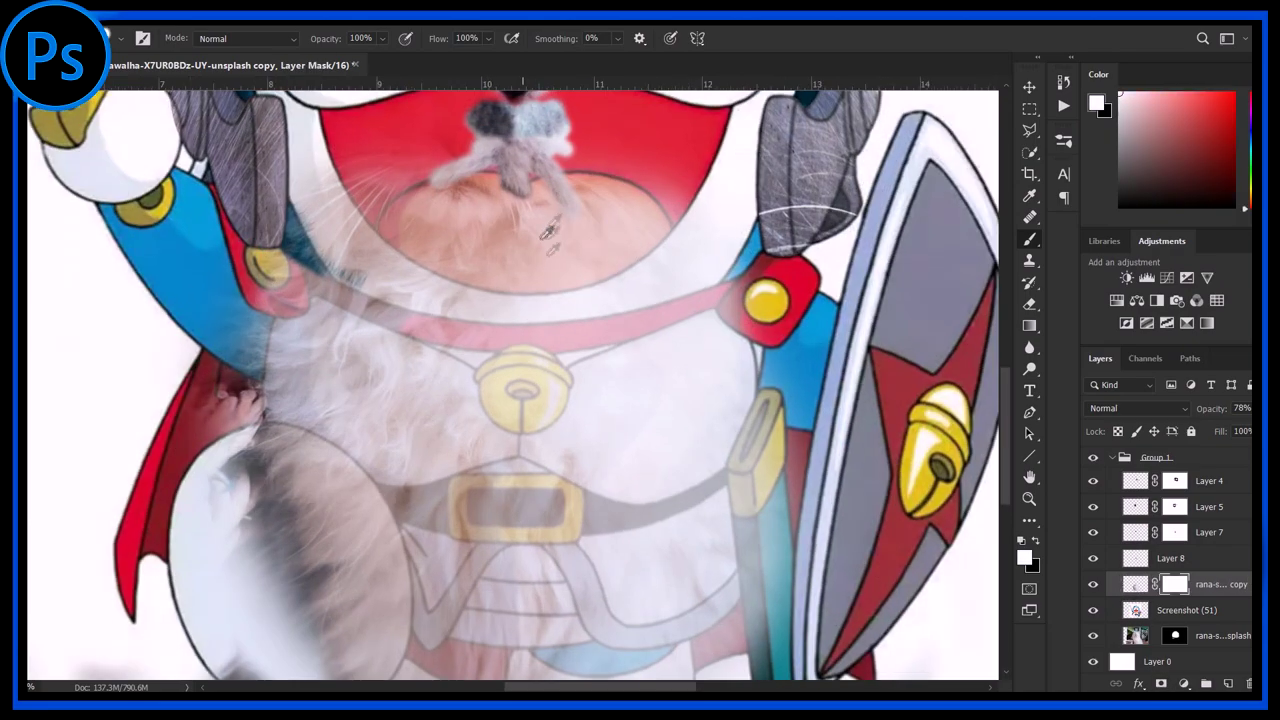
{"action": "scroll", "coordinate": [878, 440], "scroll_direction": "down", "scroll_amount": 5}
{"action": "scroll", "coordinate": [878, 440], "scroll_direction": "right", "scroll_amount": 2}
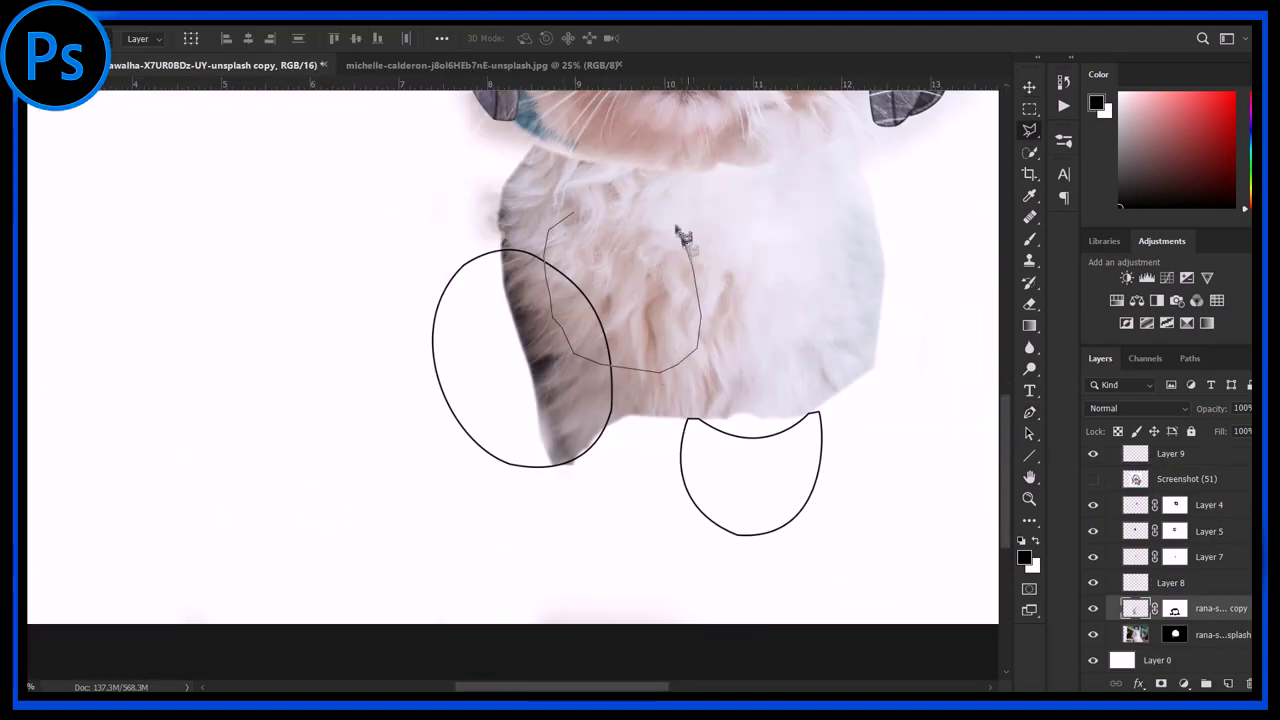
- Copy a lasso-selected fur patch and warp it onto the left paw outline
{"action": "key", "text": "ctrl+j"}
{"action": "key", "text": "ctrl+t"}
{"action": "left_click_drag", "start_coordinate": [622, 304], "coordinate": [583, 340]}
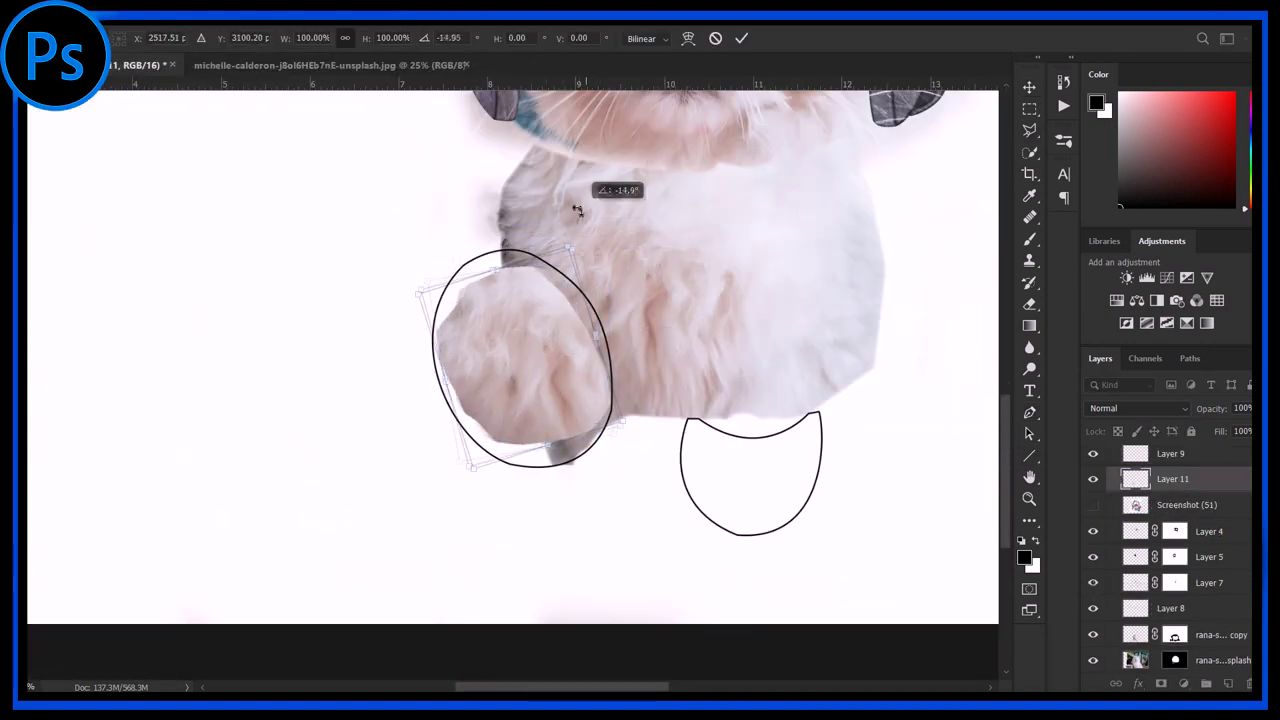
{"action": "left_click_drag", "start_coordinate": [573, 237], "coordinate": [598, 196]}
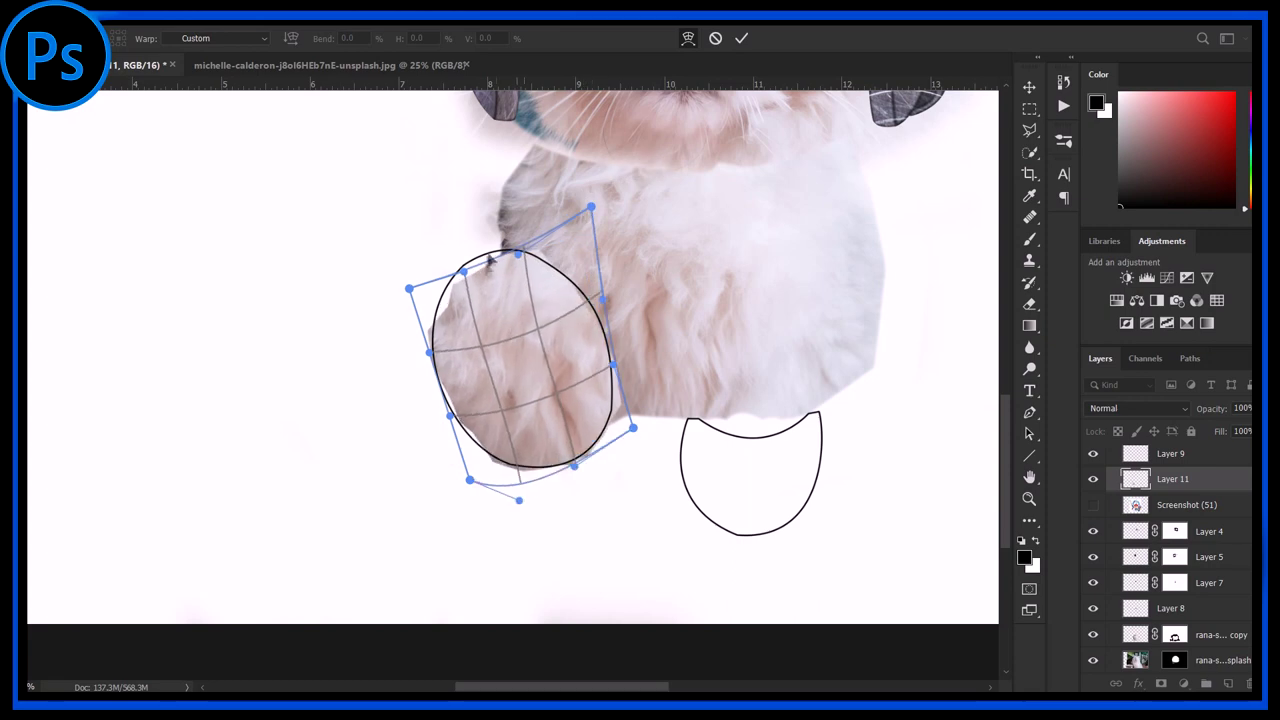
{"action": "left_click", "coordinate": [740, 38]}
- Duplicate the fur piece, fit it onto the crescent paw outline, and add a mask
{"action": "key", "text": "ctrl+minus"}
{"action": "key", "text": "ctrl+j"}
{"action": "key", "text": "ctrl+t"}
{"action": "left_click_drag", "start_coordinate": [585, 385], "coordinate": [771, 486]}
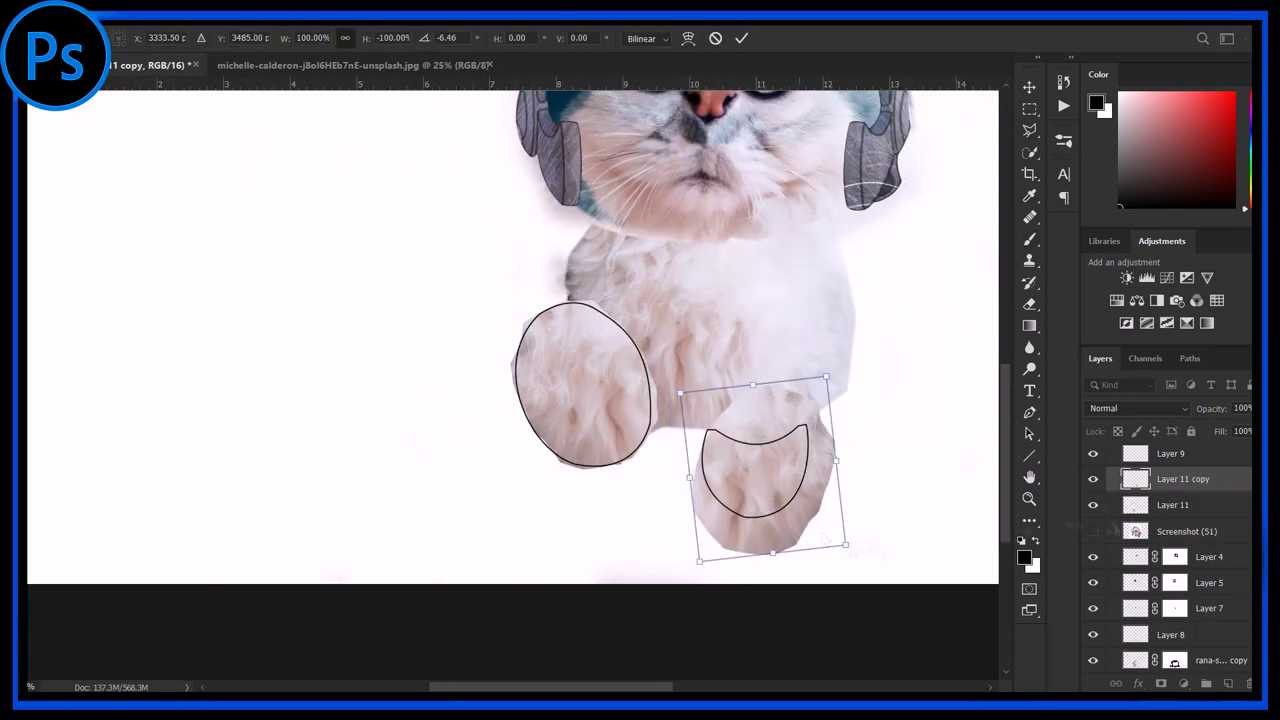
{"action": "left_click_drag", "start_coordinate": [780, 408], "coordinate": [760, 376]}
{"action": "right_click", "coordinate": [766, 428]}
{"action": "left_click", "coordinate": [800, 560]}
{"action": "key", "text": "Return"}
{"action": "key", "text": "ctrl+plus"}
{"action": "key", "text": "ctrl+plus"}
{"action": "key", "text": "ctrl+plus"}
{"action": "key", "text": "ctrl+plus"}
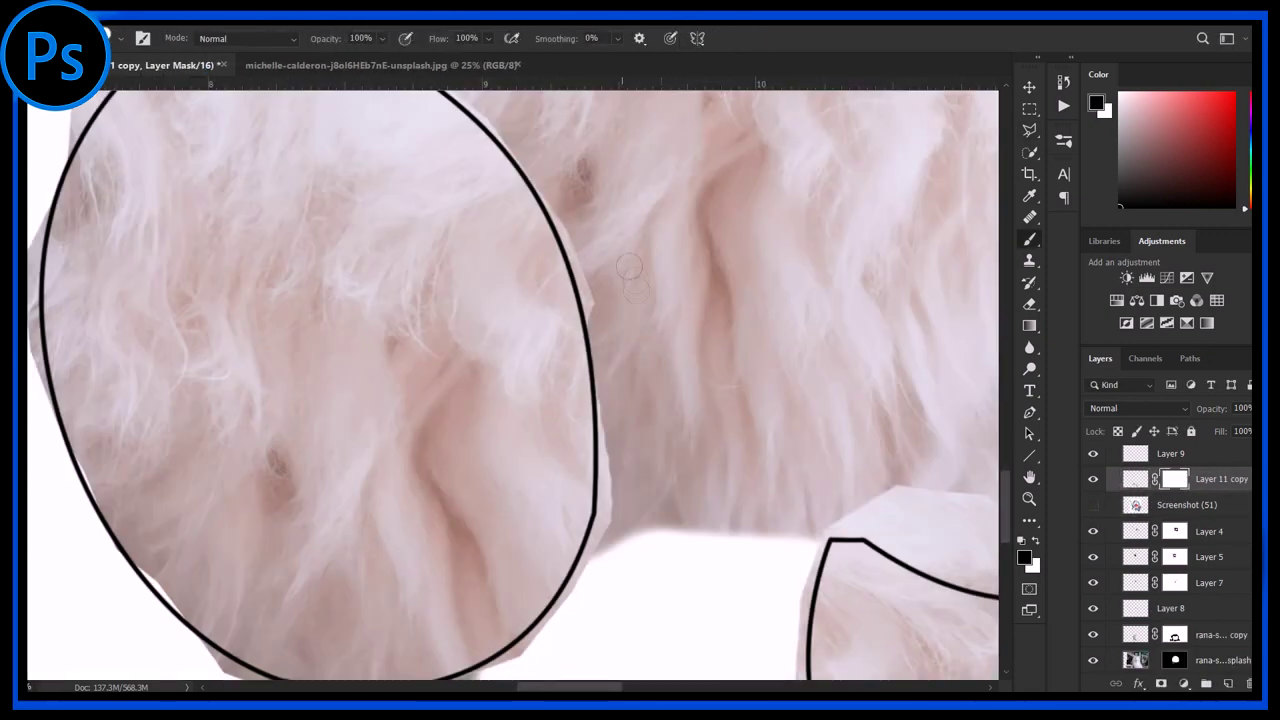
{"action": "key", "text": "b"}
{"action": "scroll", "coordinate": [505, 551], "scroll_direction": "down", "scroll_amount": 2}
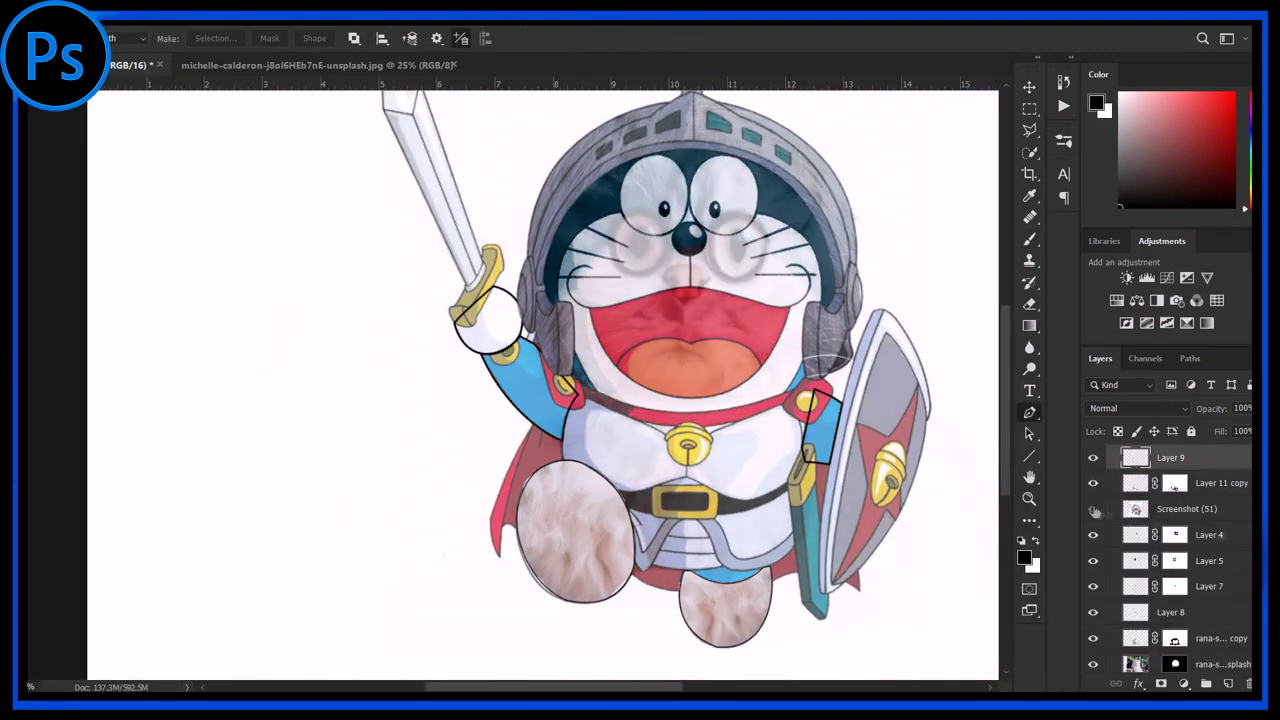
- Copy fur onto the left and right arm outlines and brush away fur spilling past them
{"action": "left_click", "coordinate": [593, 428]}
{"action": "key", "text": "ctrl+j"}
{"action": "key", "text": "ctrl+t"}
{"action": "mouse_move", "coordinate": [640, 480]}
{"action": "left_mouse_down"}
{"action": "mouse_move", "coordinate": [515, 370]}
{"action": "mouse_move", "coordinate": [443, 437]}
{"action": "left_mouse_up"}
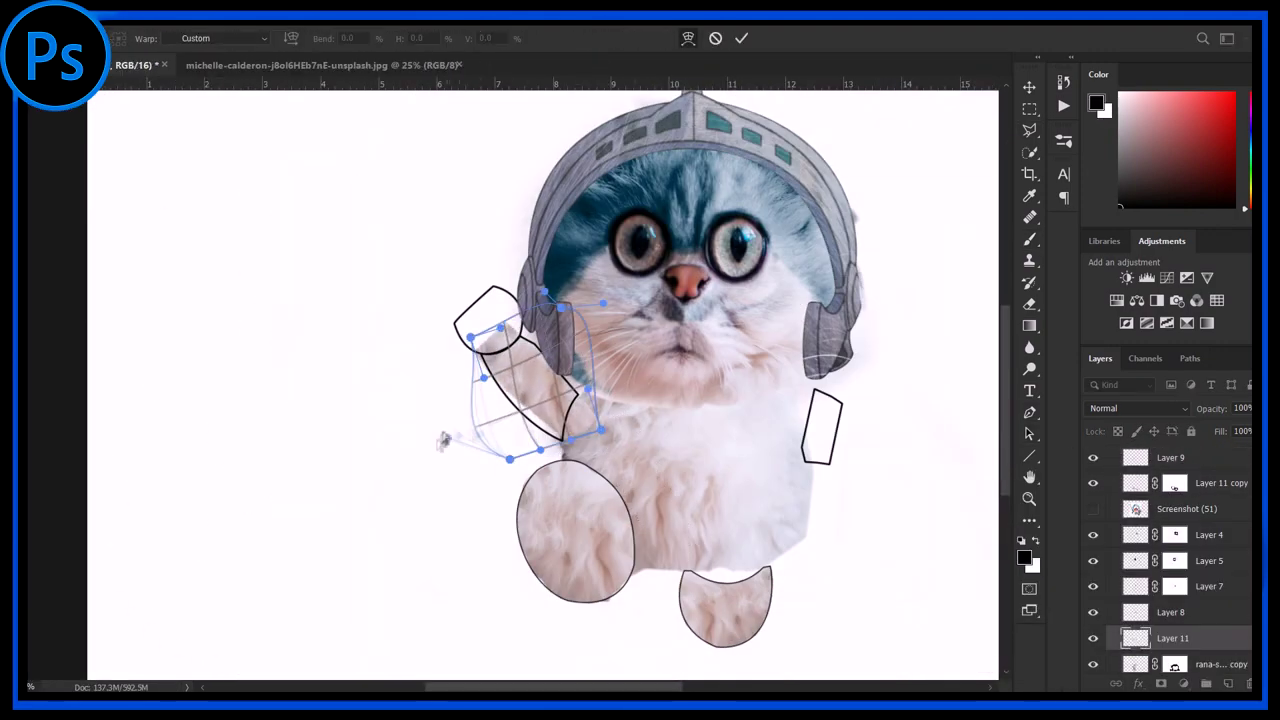
{"action": "key", "text": "Return"}
{"action": "key", "text": "ctrl+j"}
{"action": "key", "text": "ctrl+t"}
{"action": "left_click_drag", "start_coordinate": [515, 370], "coordinate": [830, 445]}
{"action": "key", "text": "Return"}
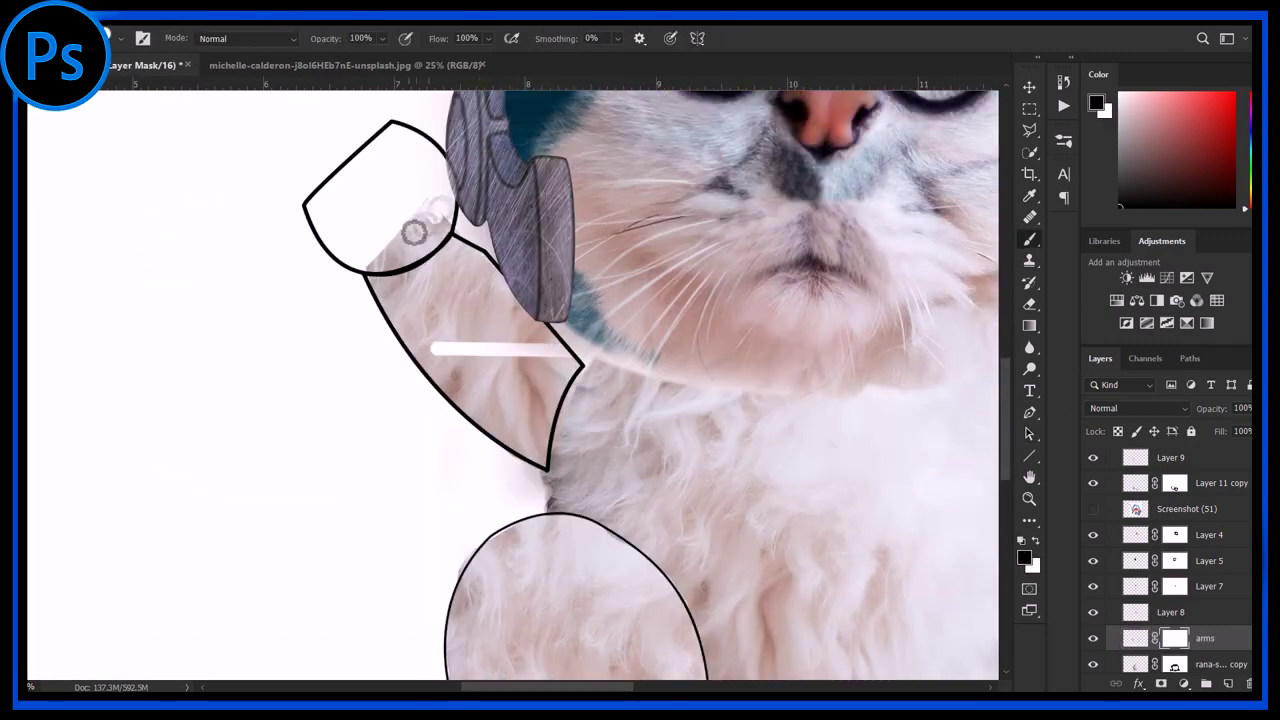
{"action": "left_click_drag", "start_coordinate": [413, 232], "coordinate": [430, 210]}
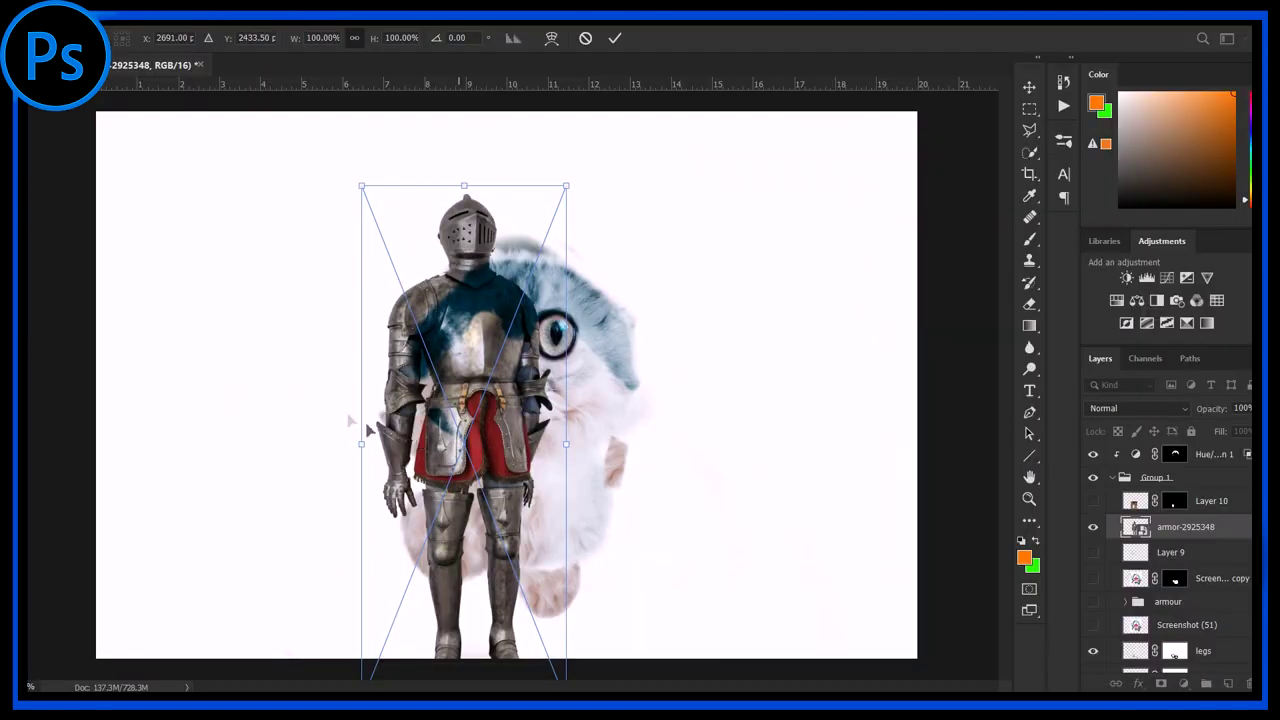
- Move the armor image left of the cat and give its layer a mask
{"action": "left_click_drag", "start_coordinate": [368, 430], "coordinate": [268, 392]}
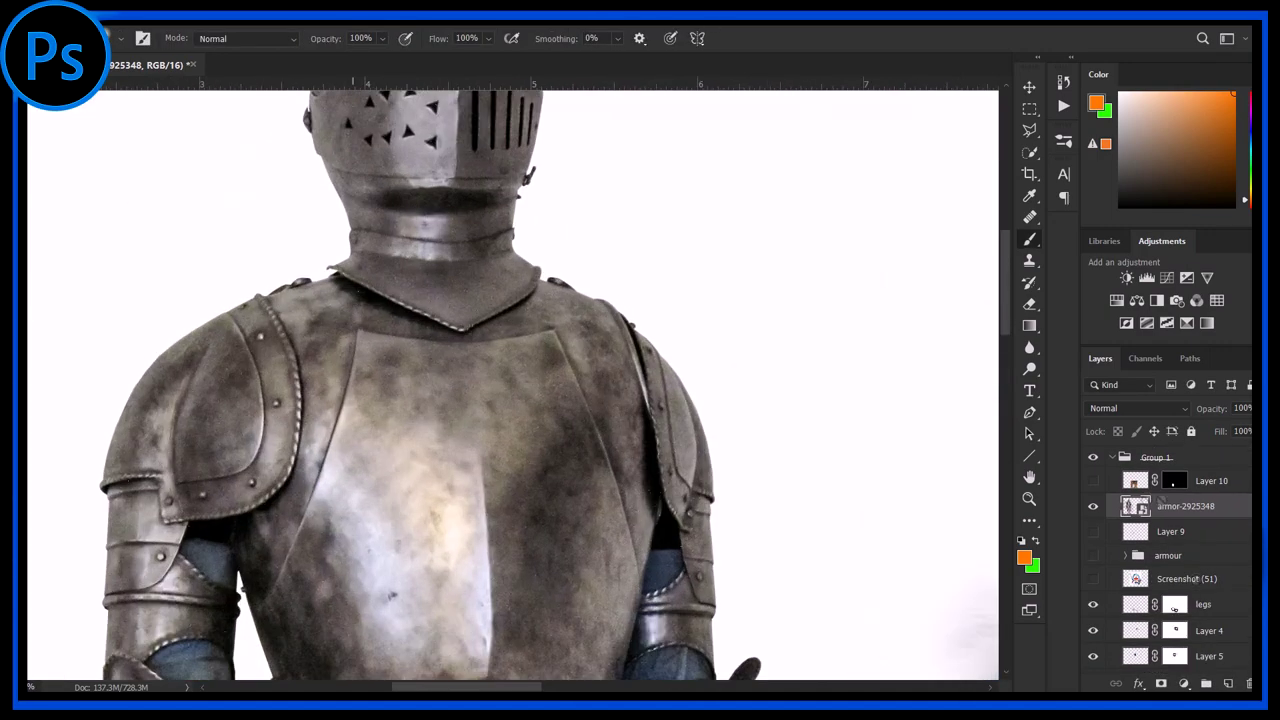
{"action": "left_click", "coordinate": [1161, 683]}
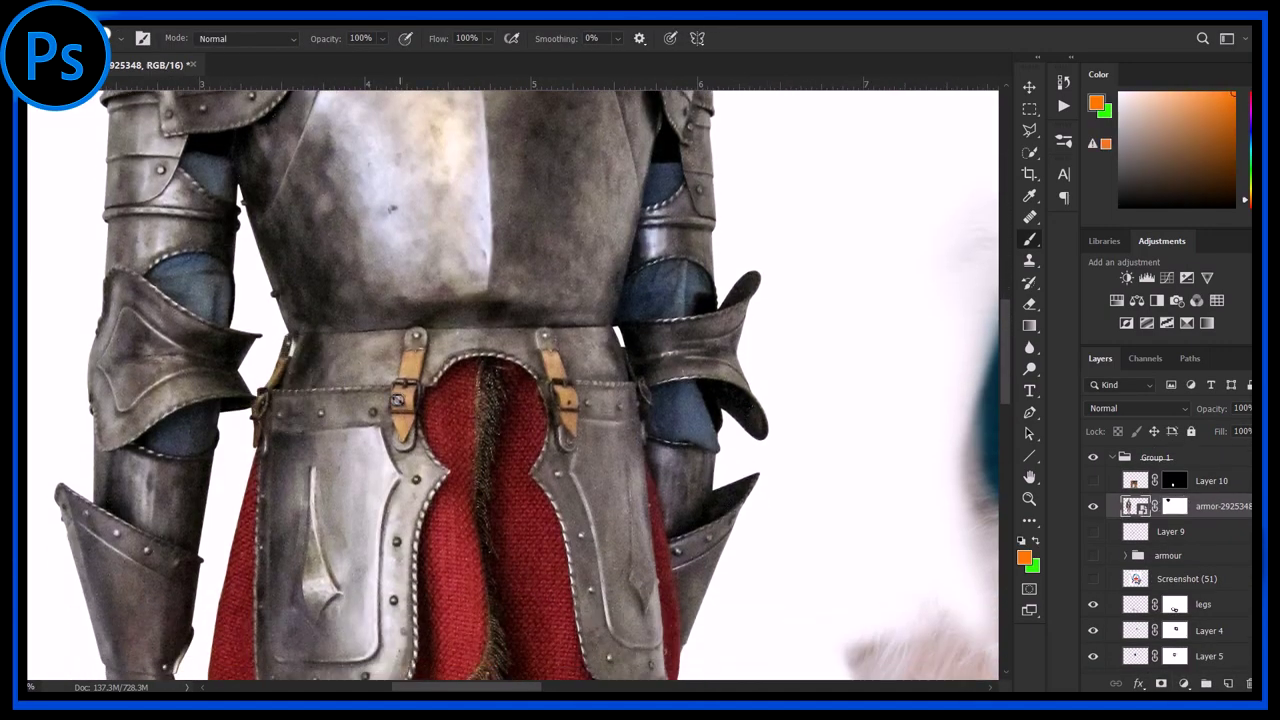
{"action": "left_click", "coordinate": [459, 149]}
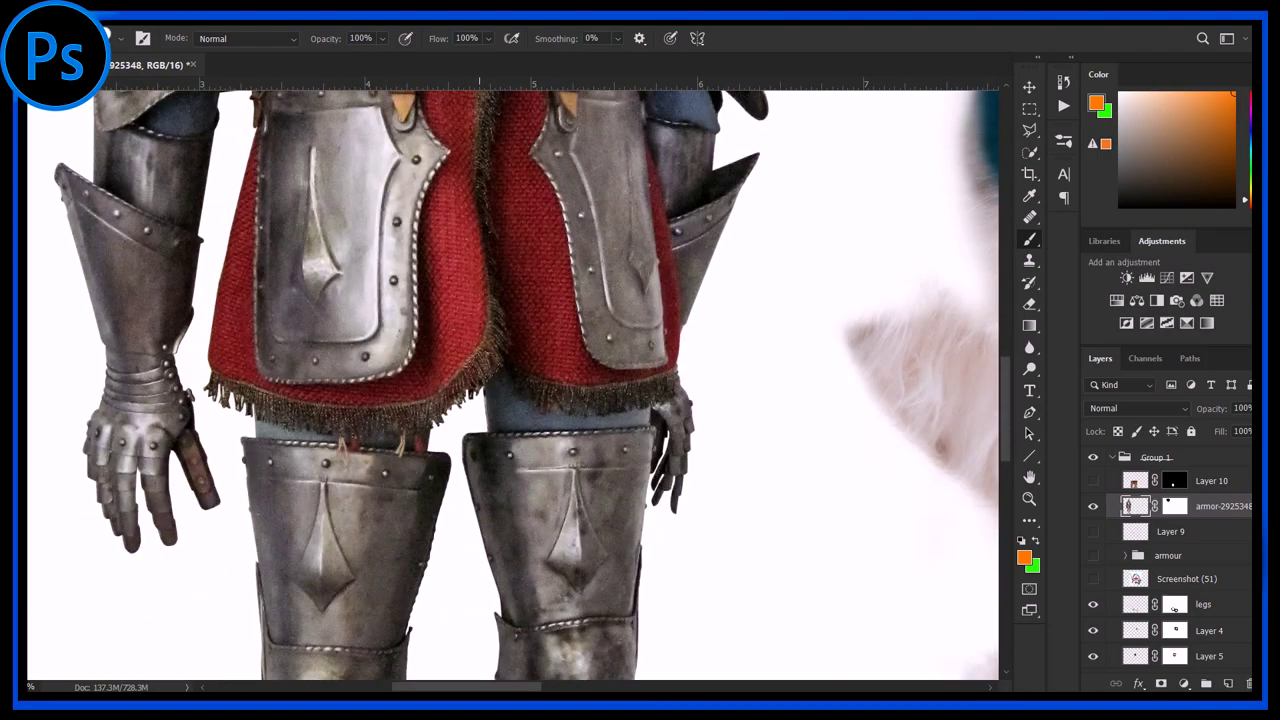
- Paint black on the armor mask to hide its legs and boots
{"action": "left_click", "coordinate": [1174, 506]}
{"action": "key", "text": "d"}
{"action": "mouse_move", "coordinate": [255, 470]}
{"action": "left_mouse_down"}
{"action": "mouse_move", "coordinate": [643, 457]}
{"action": "mouse_move", "coordinate": [766, 648]}
{"action": "left_mouse_up"}
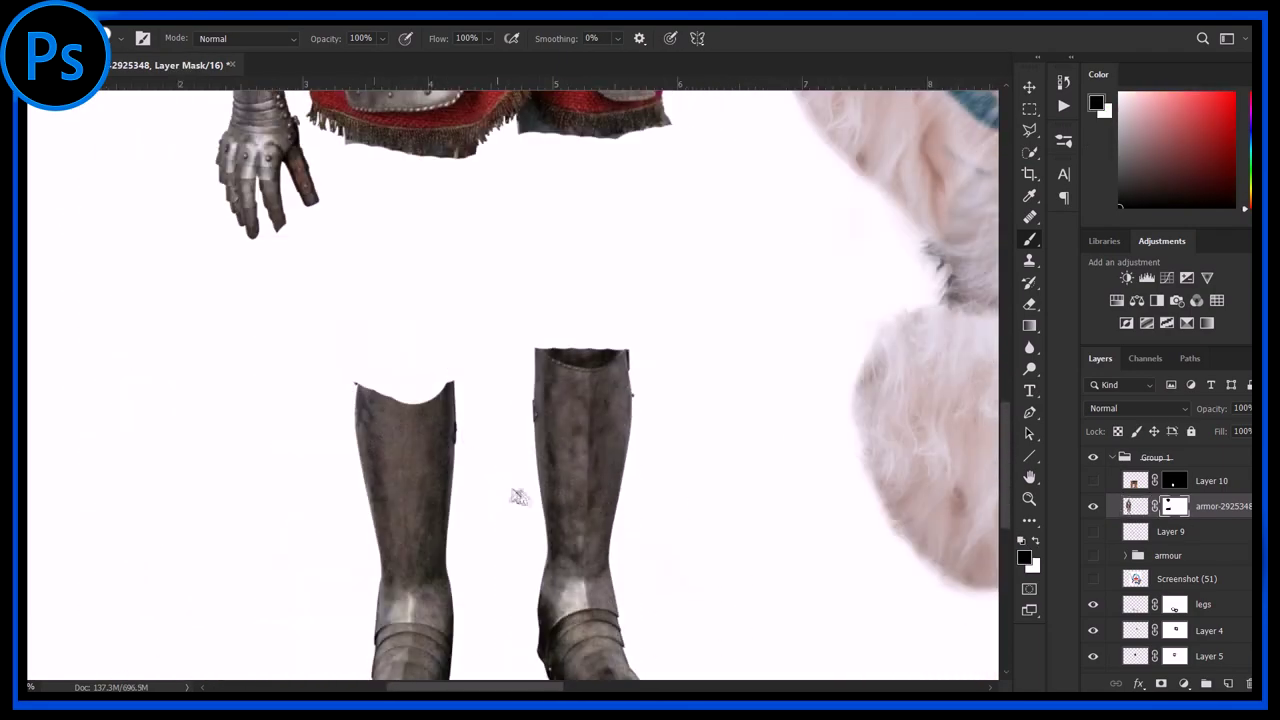
{"action": "left_click_drag", "start_coordinate": [517, 494], "coordinate": [486, 457]}
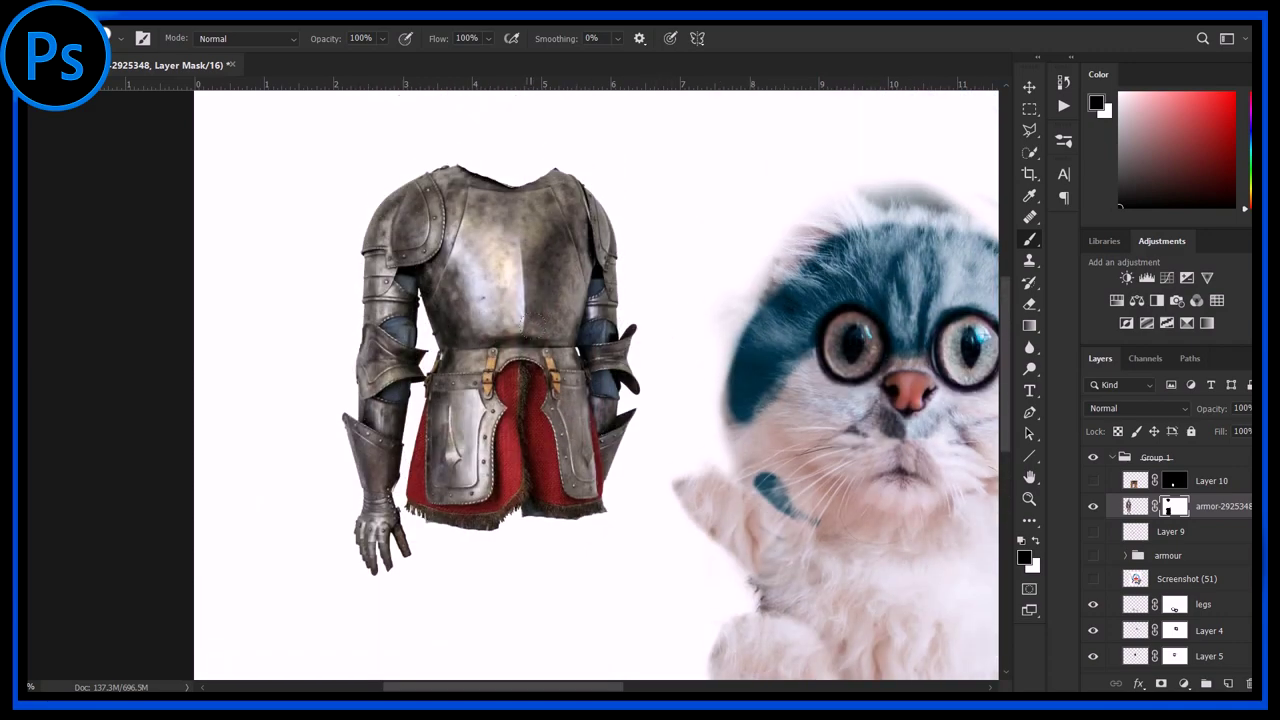
{"action": "left_click_drag", "start_coordinate": [645, 333], "coordinate": [498, 311]}
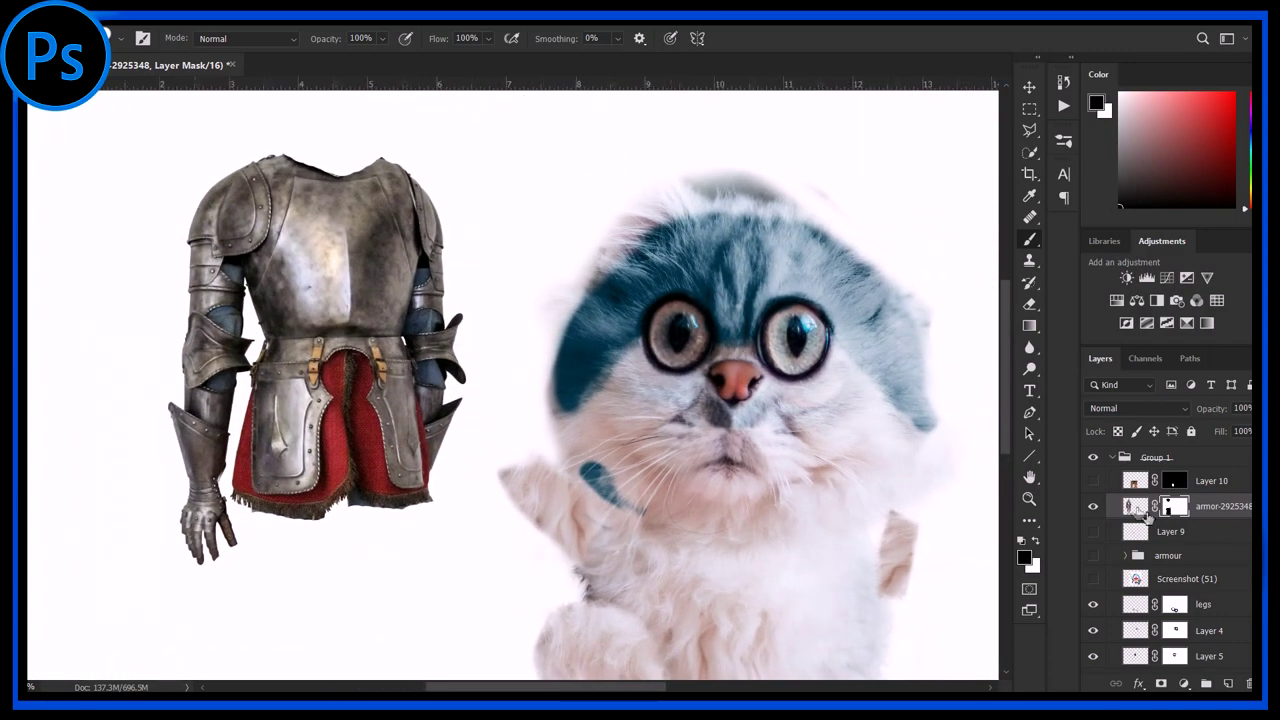
{"action": "left_click", "coordinate": [1143, 509]}
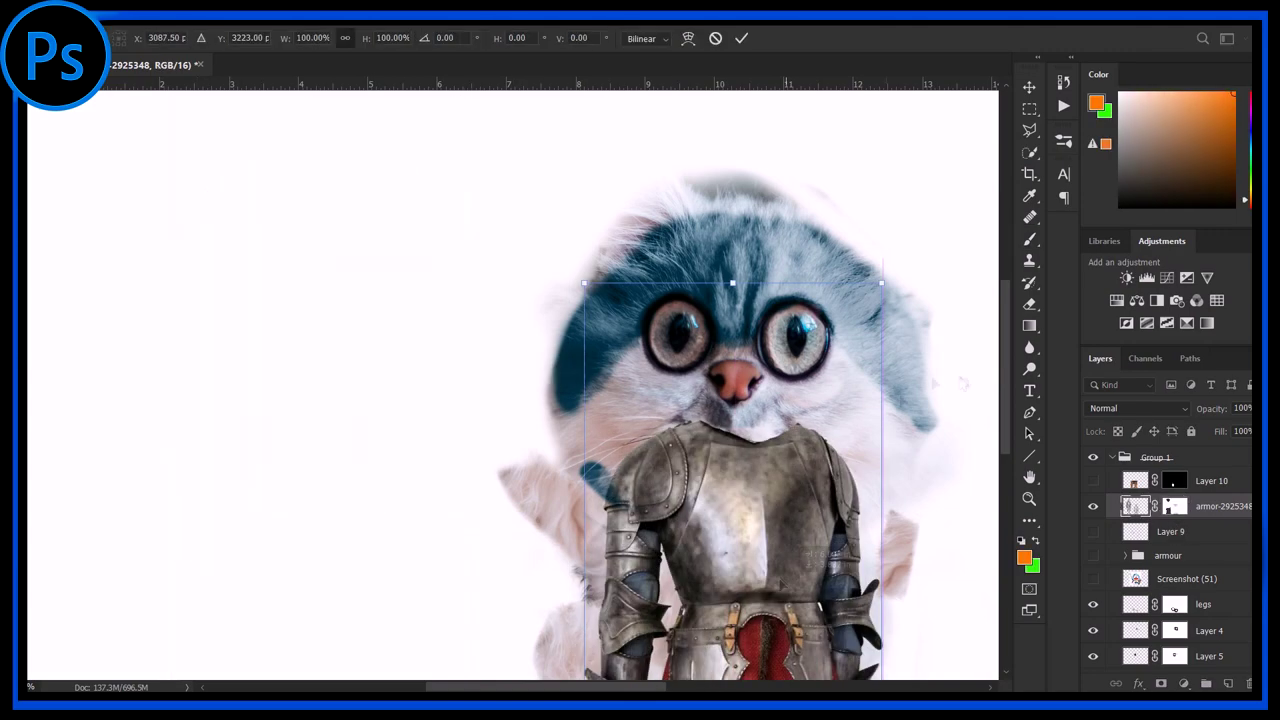
- Duplicate the armor layer, then rotate and squash it over the cat's belly
{"action": "key", "text": "ctrl+minus"}
{"action": "key", "text": "ctrl+minus"}
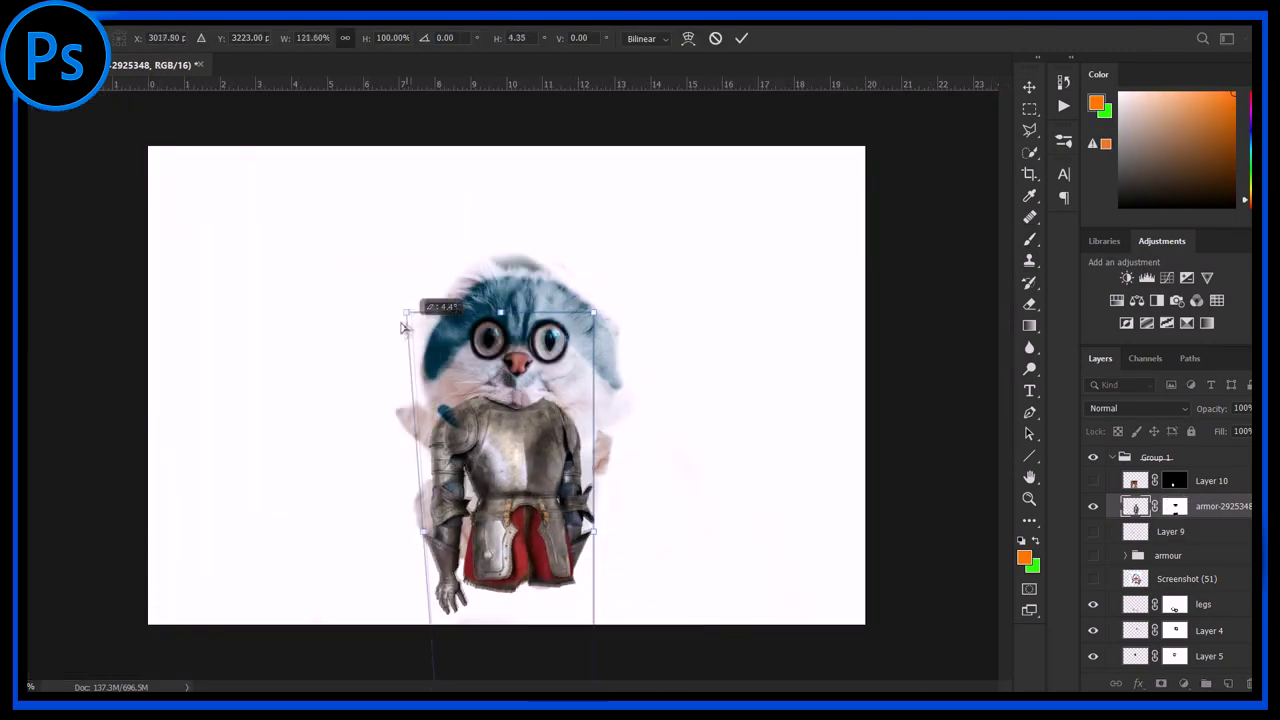
{"action": "key", "text": "ctrl+plus"}
{"action": "key", "text": "ctrl+plus"}
{"action": "key", "text": "ctrl+t"}
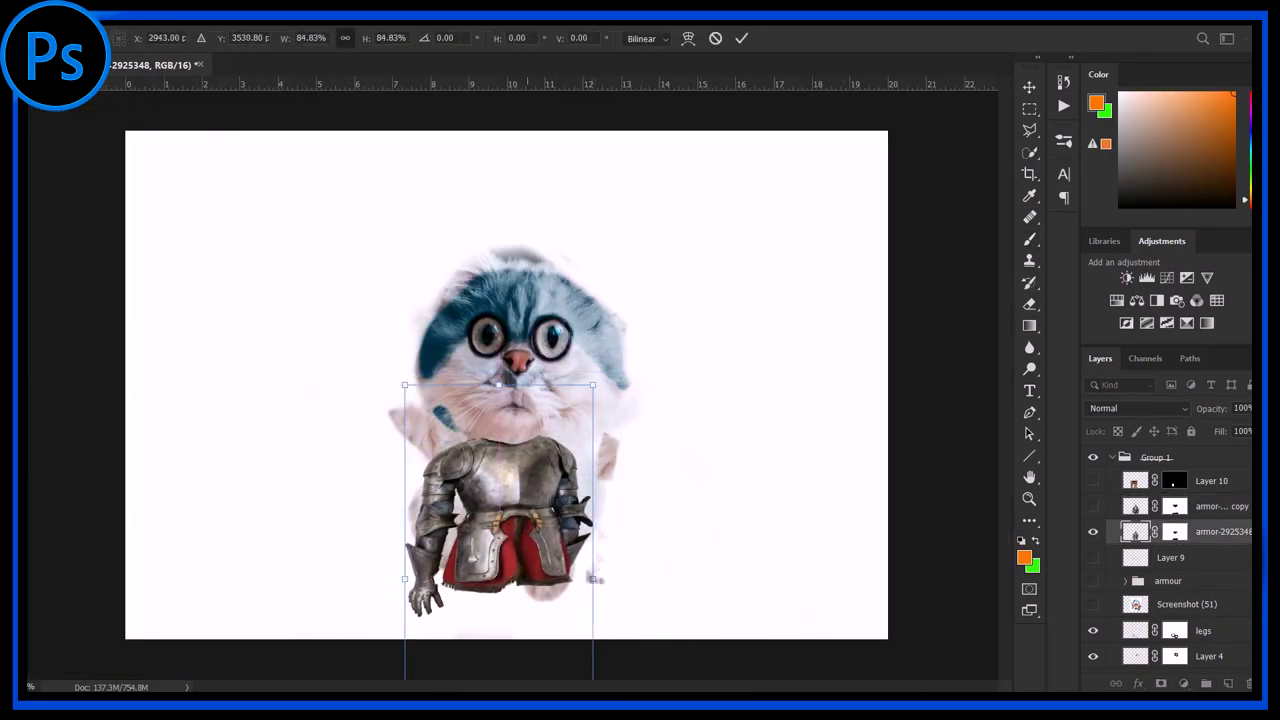
{"action": "left_click_drag", "start_coordinate": [622, 358], "coordinate": [627, 363]}
{"action": "left_click_drag", "start_coordinate": [515, 364], "coordinate": [507, 390]}
{"action": "key", "text": "ctrl+minus"}
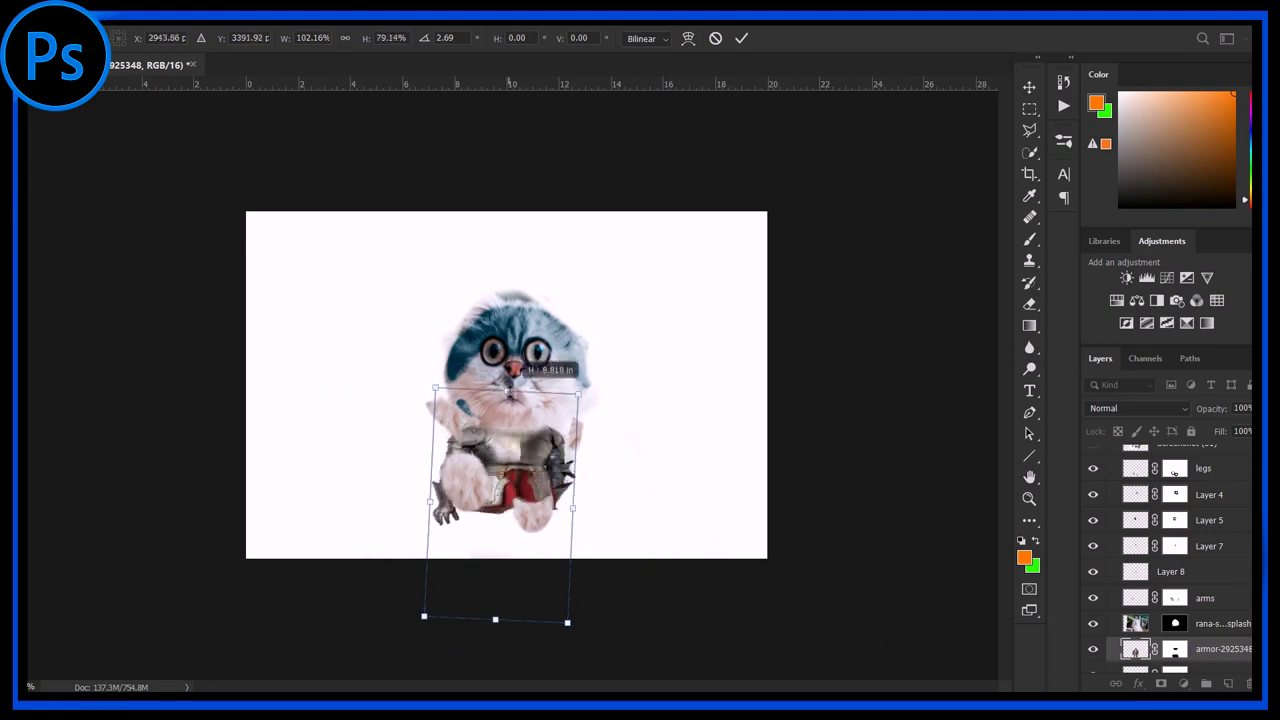
{"action": "key", "text": "Return"}
- Mask away the armor parts covering the cat's arms with black paint
{"action": "key", "text": "ctrl+plus"}
{"action": "key", "text": "ctrl+backslash"}
{"action": "key", "text": "b"}
{"action": "key", "text": "d"}
{"action": "key", "text": "x"}
{"action": "mouse_move", "coordinate": [380, 600]}
{"action": "left_mouse_down"}
{"action": "mouse_move", "coordinate": [700, 520]}
{"action": "mouse_move", "coordinate": [712, 505]}
{"action": "left_mouse_up"}
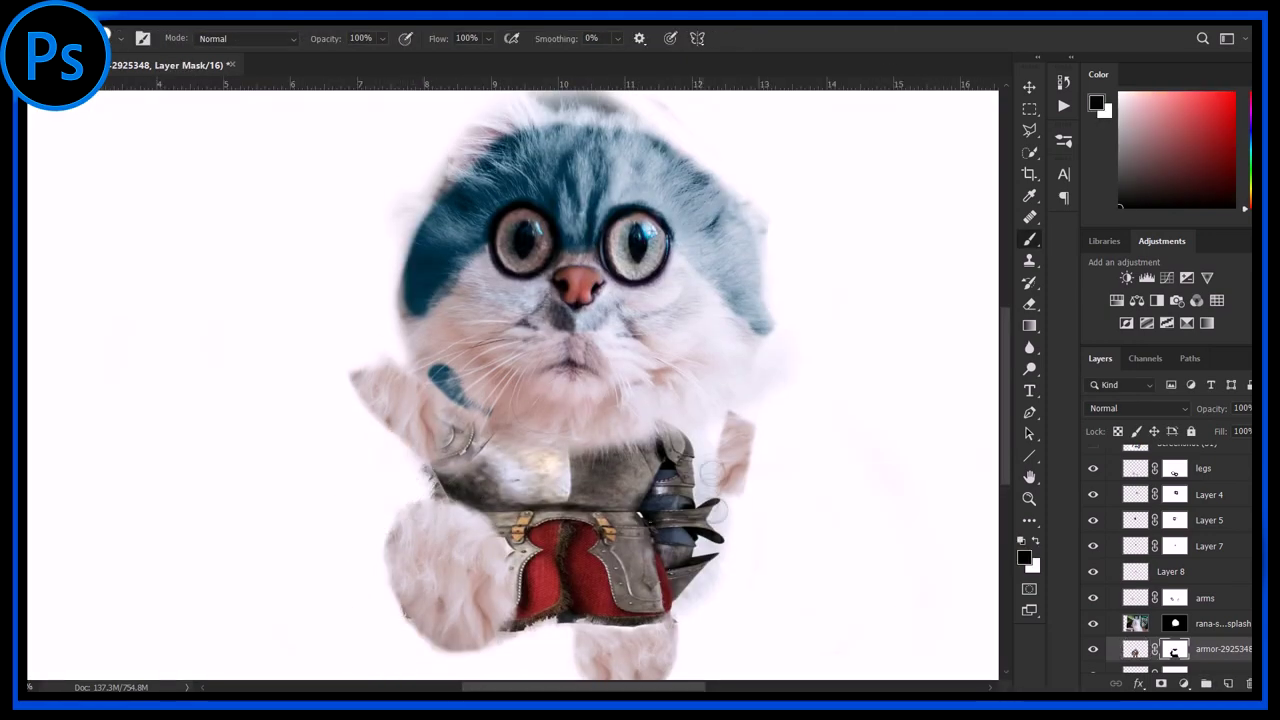
- Warp the armor to wrap around the cat's body, then ready a black brush on its mask
{"action": "key", "text": "ctrl+t"}
{"action": "left_click_drag", "start_coordinate": [829, 520], "coordinate": [900, 463]}
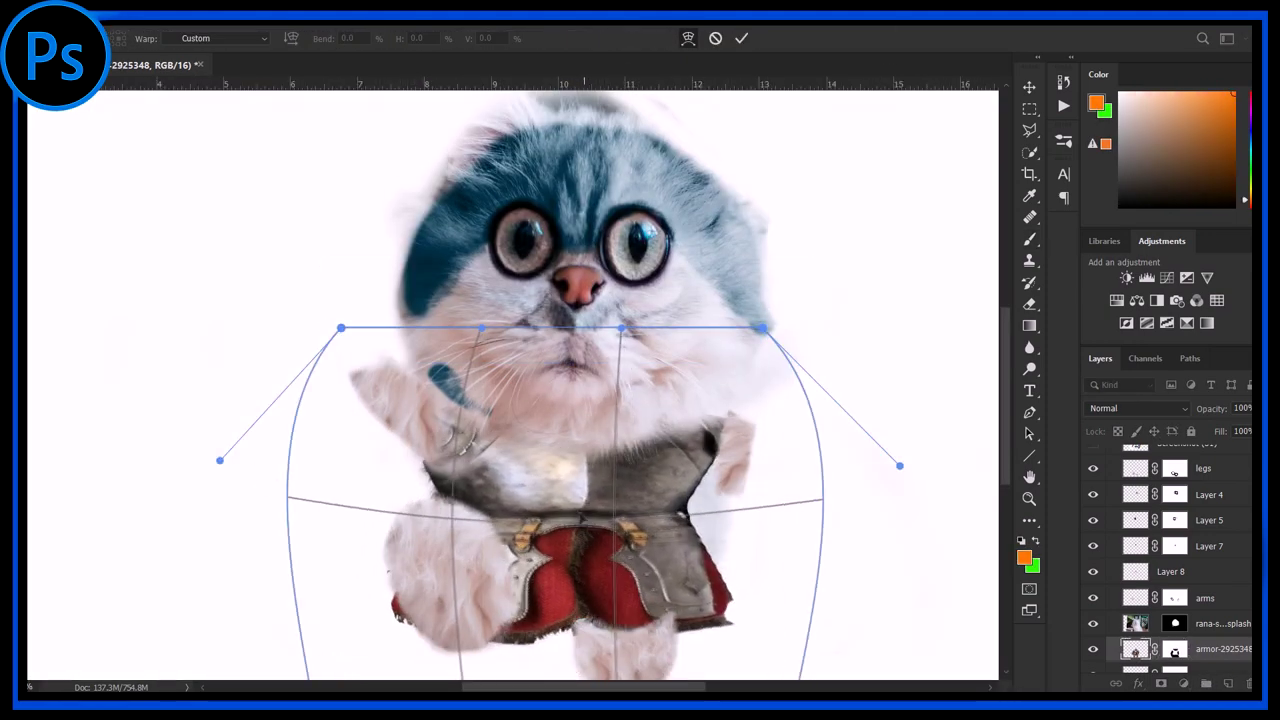
{"action": "scroll", "coordinate": [714, 580], "scroll_direction": "down", "scroll_amount": 3}
{"action": "left_click_drag", "start_coordinate": [714, 580], "coordinate": [740, 560]}
{"action": "key", "text": "Return"}
{"action": "key", "text": "ctrl+plus"}
{"action": "key", "text": "ctrl+backslash"}
{"action": "key", "text": "b"}
{"action": "key", "text": "d"}
{"action": "key", "text": "ctrl+minus"}
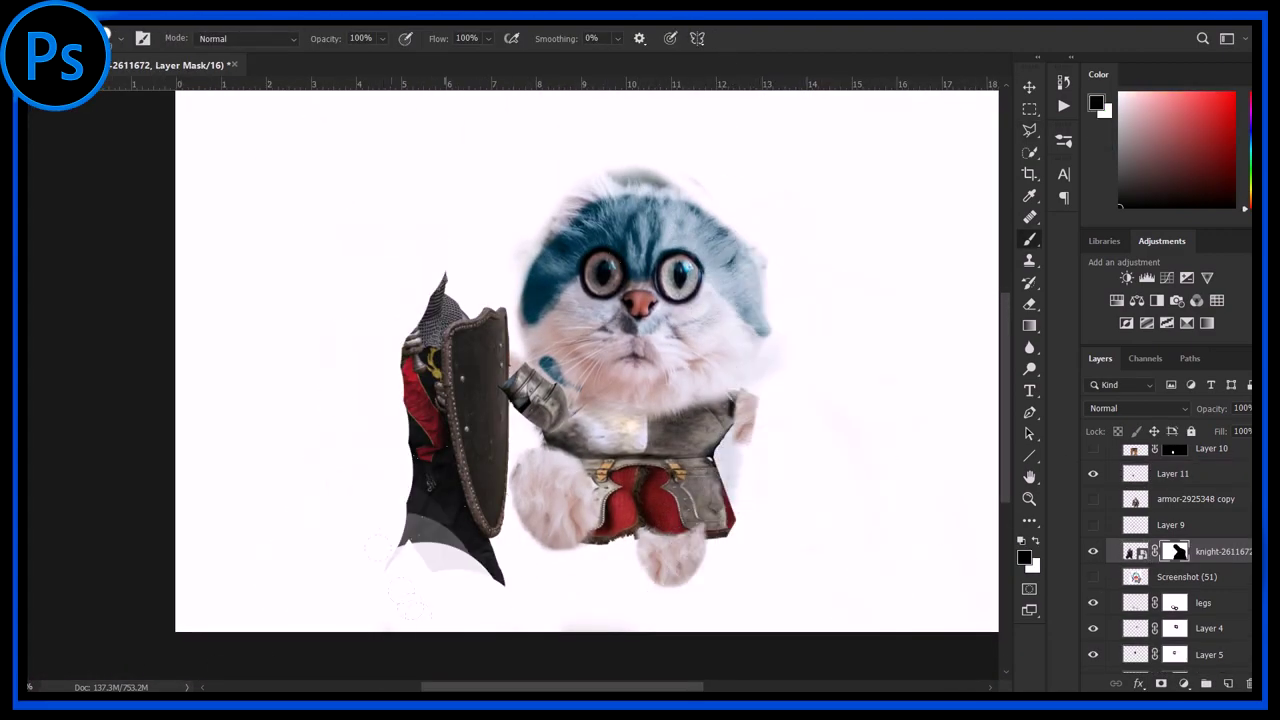
- Paint out the knight's body around the shield and fit the image in view
{"action": "left_click_drag", "start_coordinate": [425, 340], "coordinate": [445, 560]}
{"action": "scroll", "coordinate": [444, 288], "scroll_direction": "up", "scroll_amount": 5}
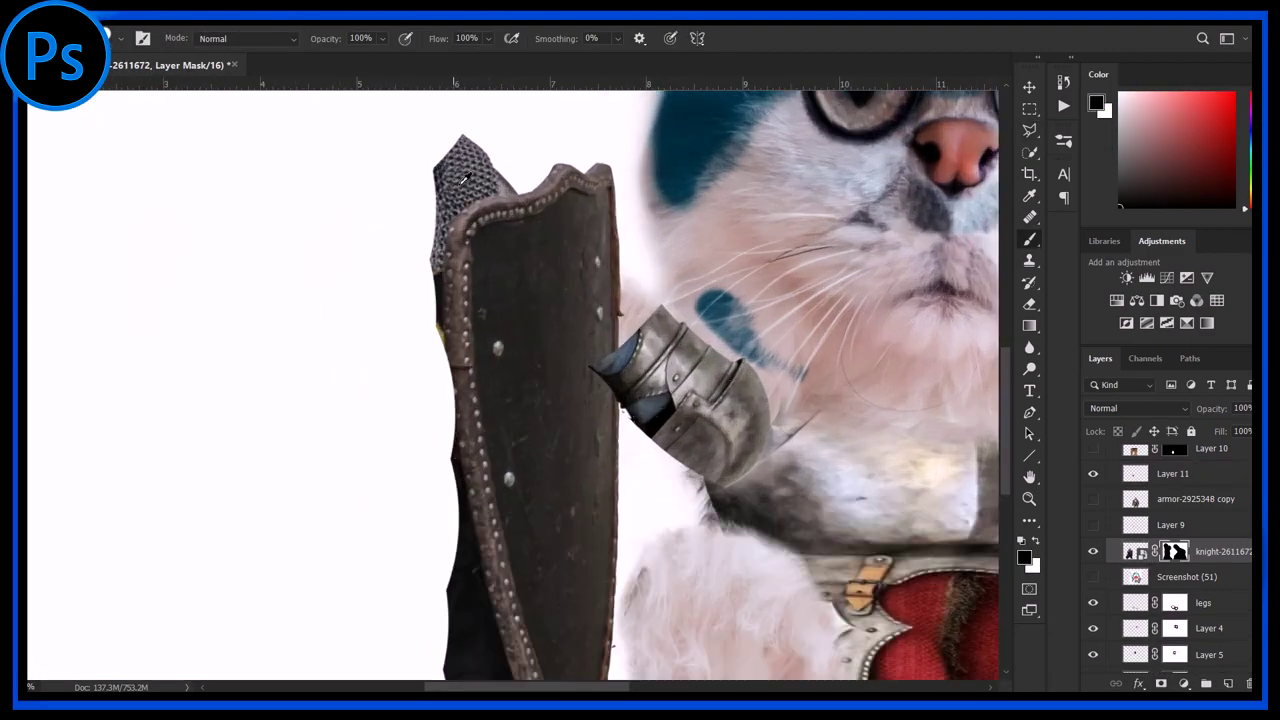
{"action": "key", "text": "ctrl+0"}
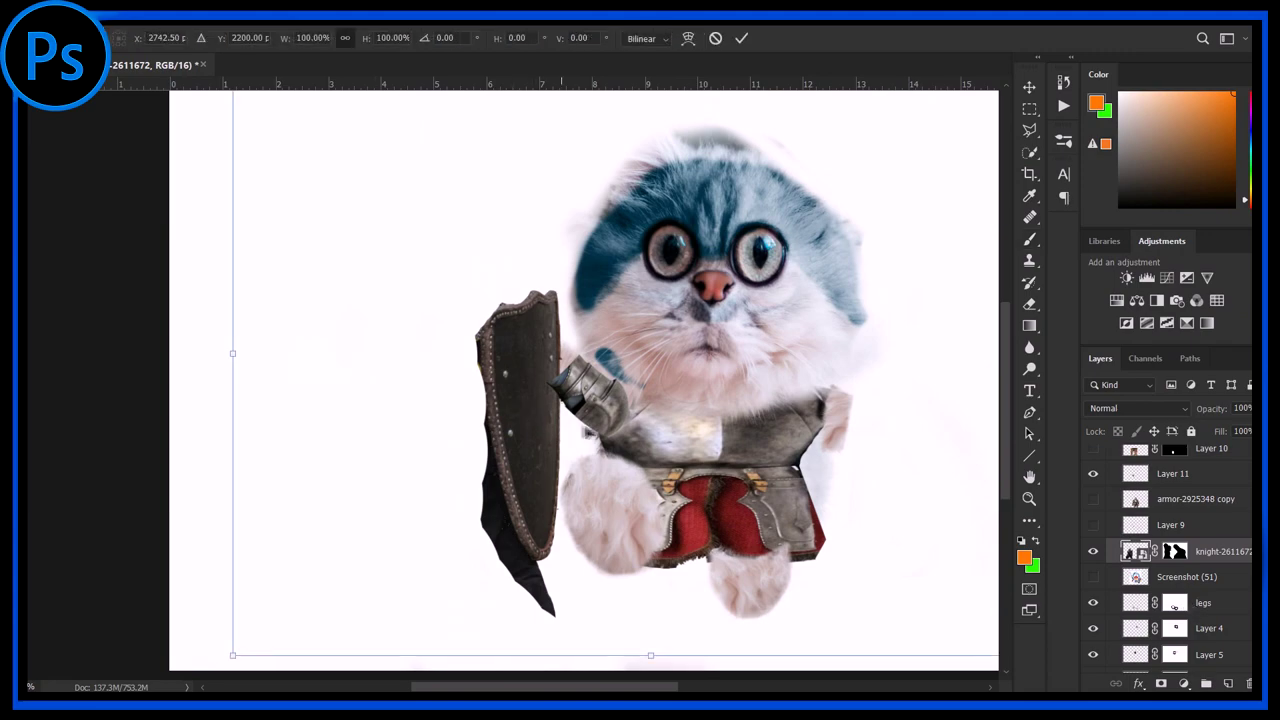
- Flip the shield, shrink it to 78%, tilt it and set it beside the cat
{"action": "key", "text": "ctrl+minus"}
{"action": "left_click_drag", "start_coordinate": [903, 256], "coordinate": [829, 286]}
{"action": "left_click_drag", "start_coordinate": [846, 523], "coordinate": [830, 470]}
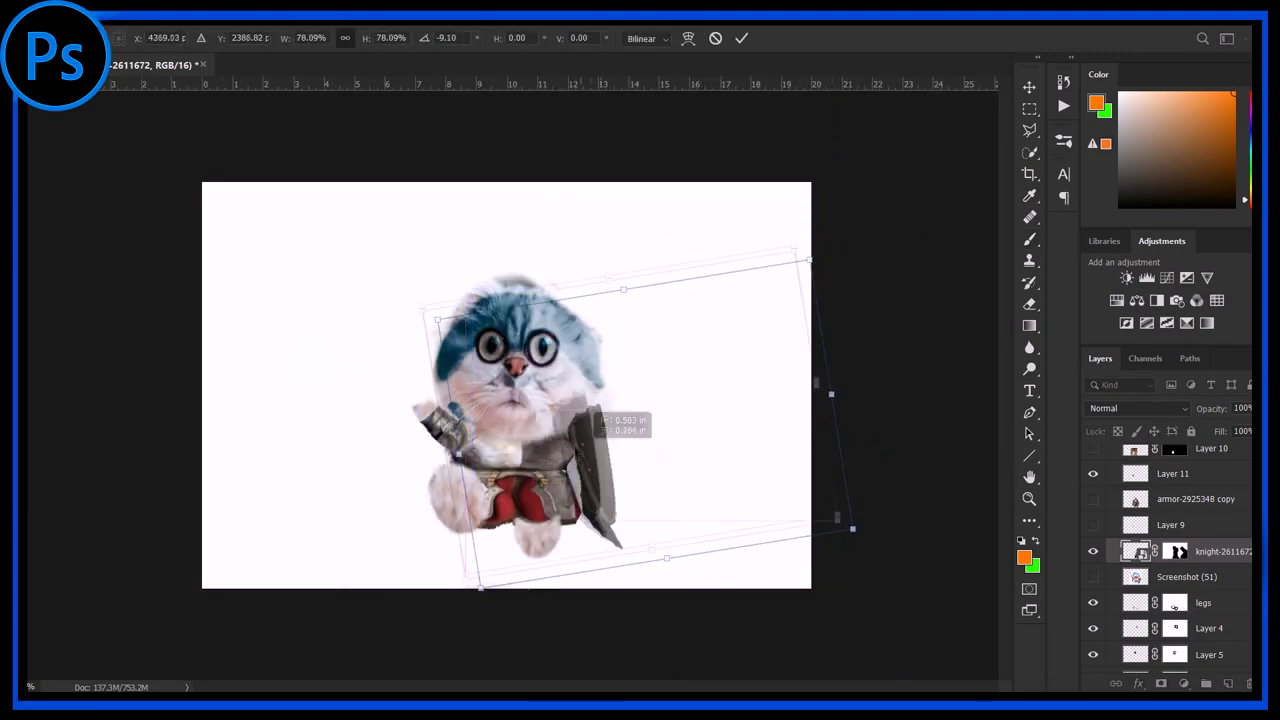
{"action": "key", "text": "Return"}
{"action": "key", "text": "ctrl+0"}
{"action": "key", "text": "ctrl+minus"}
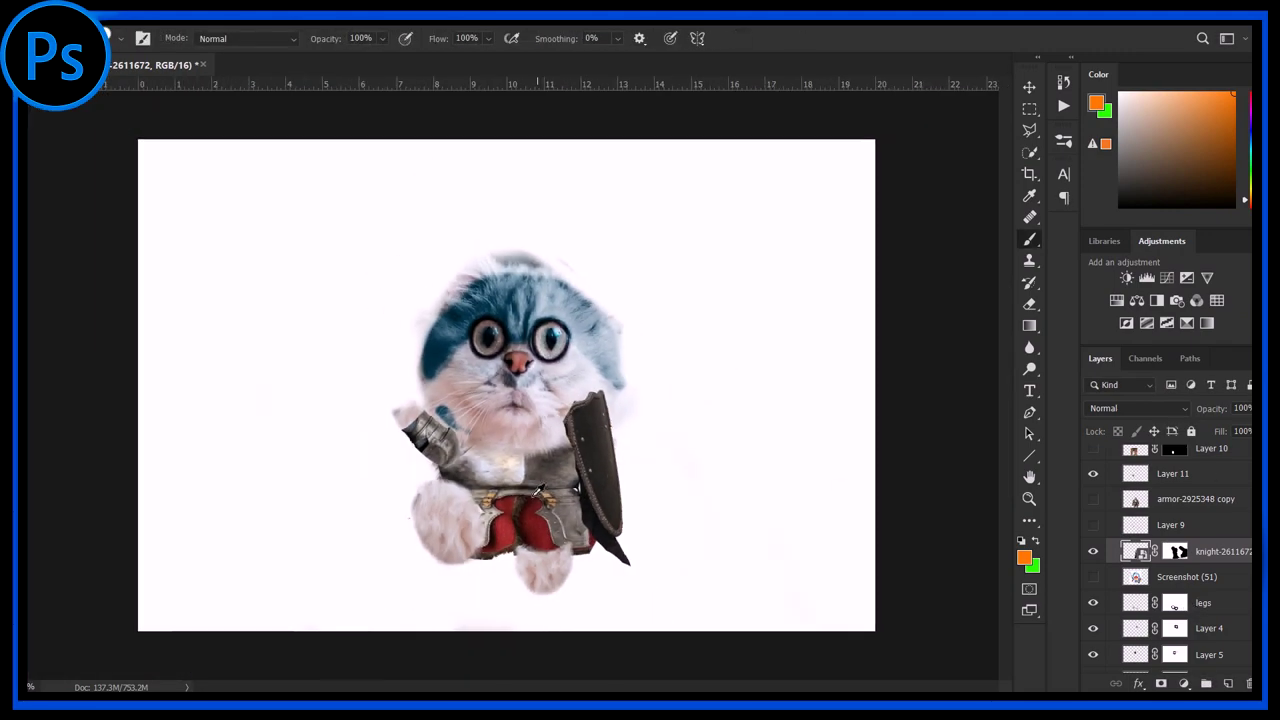
{"action": "scroll", "coordinate": [1105, 497], "scroll_direction": "up", "scroll_amount": 1}
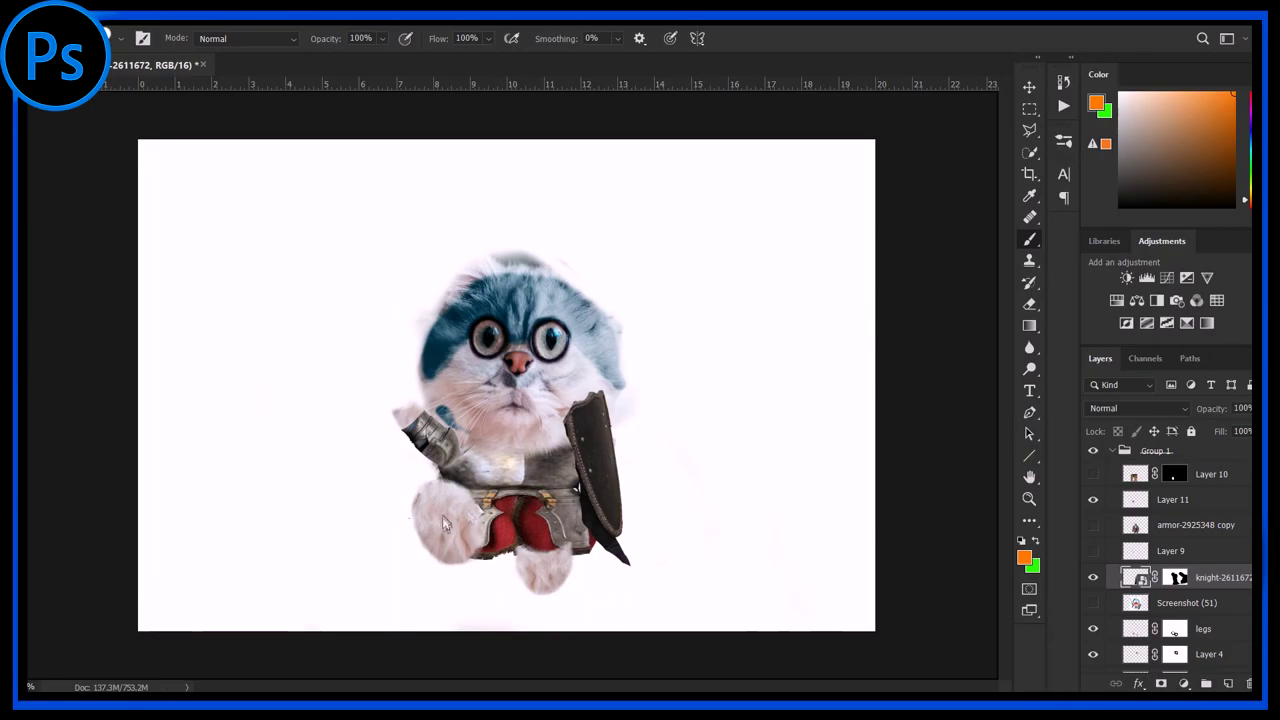
- Mask out the mace, axe and shield from the weapons image and apply the mask
{"action": "key", "text": "Return"}
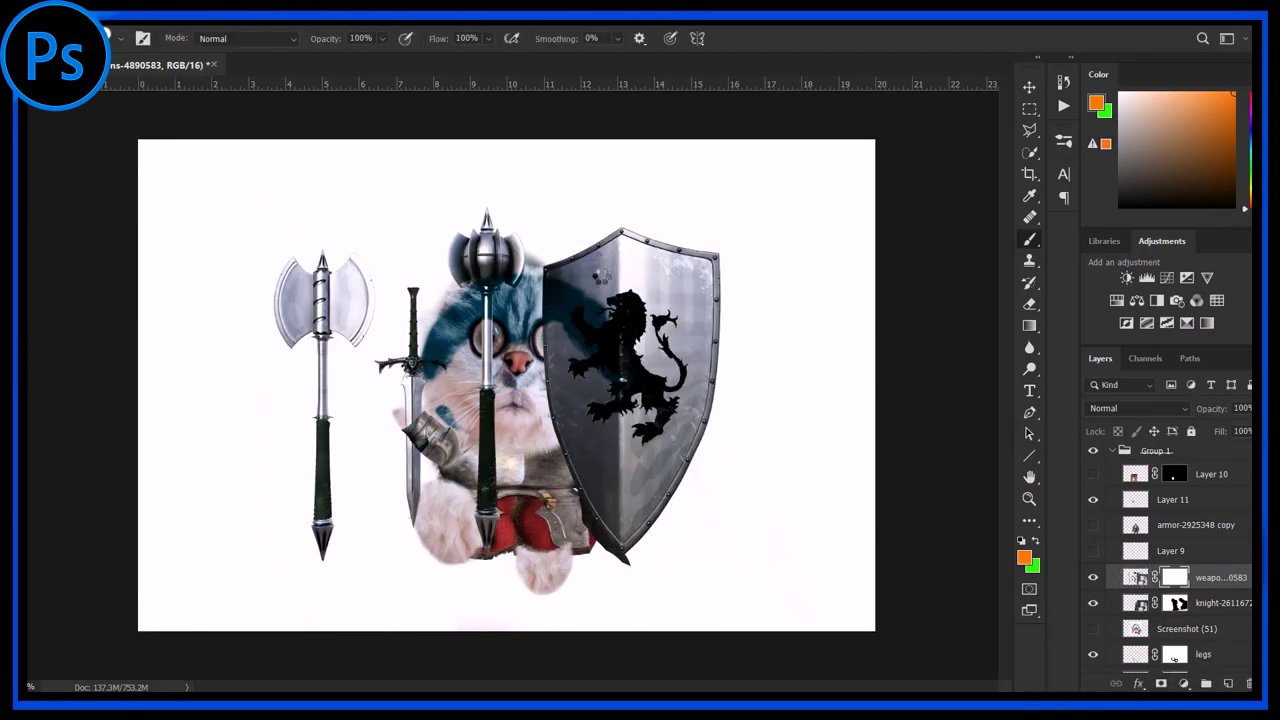
{"action": "key", "text": "d"}
{"action": "left_click", "coordinate": [1175, 577]}
{"action": "mouse_move", "coordinate": [487, 220]}
{"action": "left_mouse_down"}
{"action": "mouse_move", "coordinate": [550, 420]}
{"action": "mouse_move", "coordinate": [586, 272]}
{"action": "left_mouse_up"}
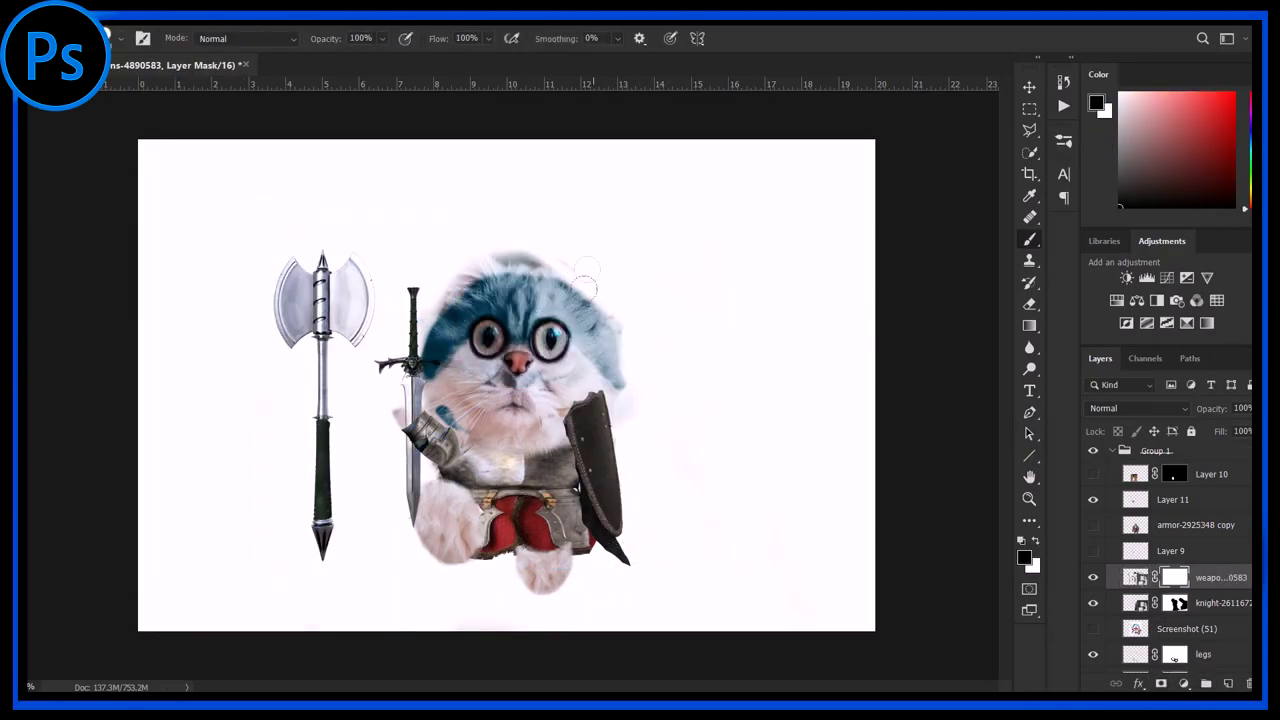
{"action": "right_click", "coordinate": [1175, 577]}
{"action": "right_click", "coordinate": [1213, 588]}
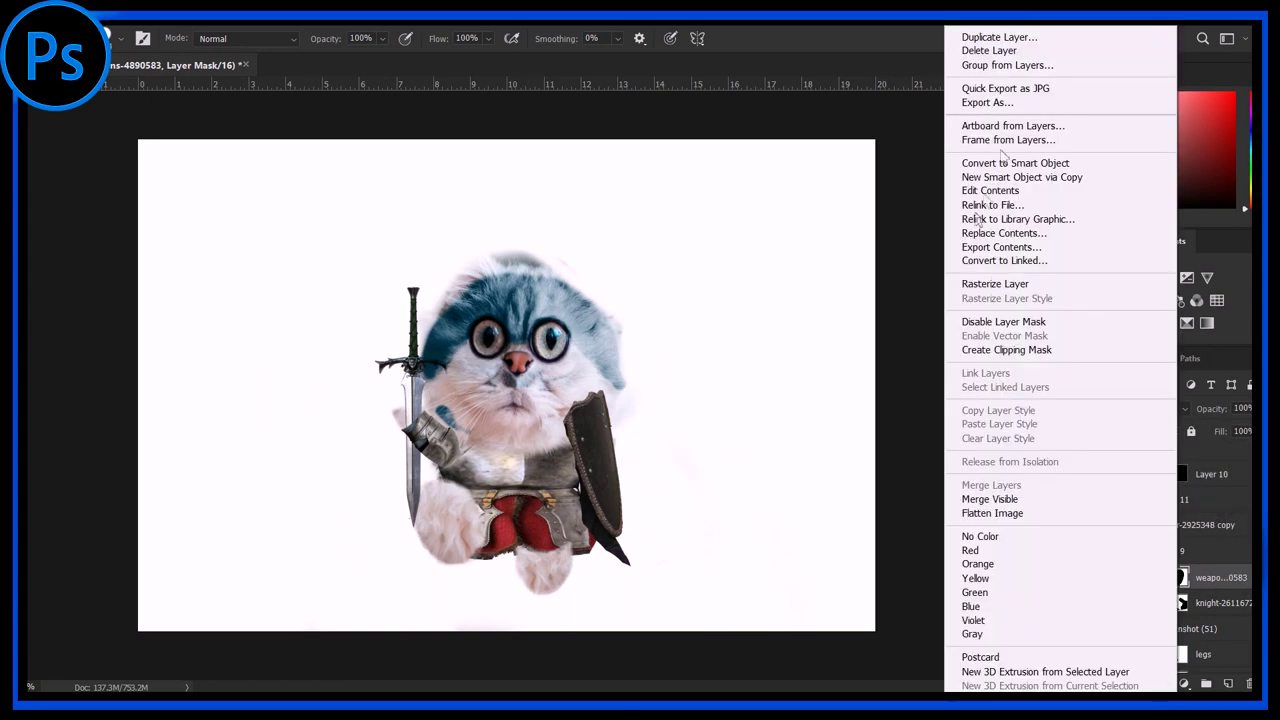
{"action": "key", "text": "Escape"}
{"action": "right_click", "coordinate": [1175, 577]}
{"action": "left_click", "coordinate": [1153, 467]}
- Tilt the sword upward, scale it to 85% and place it in the cat's paw
{"action": "key", "text": "ctrl+t"}
{"action": "left_click_drag", "start_coordinate": [508, 200], "coordinate": [475, 228]}
{"action": "key", "text": "super+space"}
{"action": "key", "text": "Escape"}
{"action": "key", "text": "ctrl+t"}
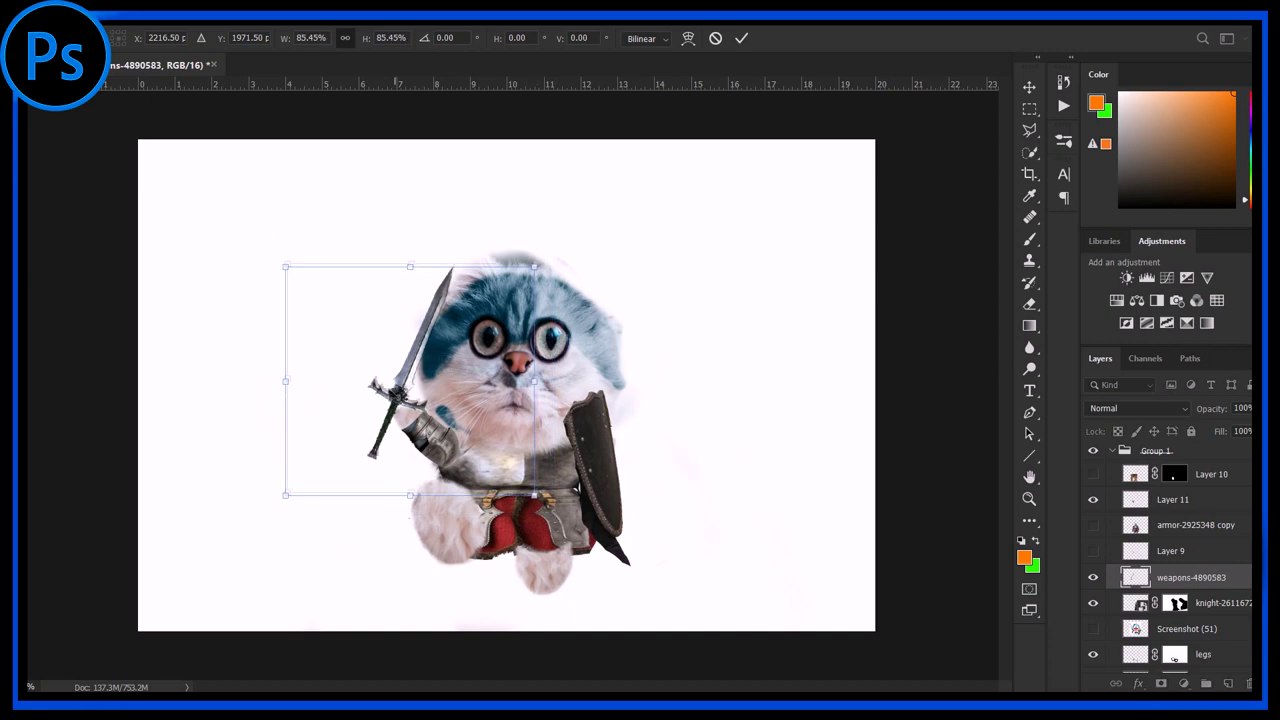
{"action": "left_click_drag", "start_coordinate": [560, 250], "coordinate": [543, 200]}
{"action": "left_click_drag", "start_coordinate": [434, 368], "coordinate": [430, 372]}
{"action": "key", "text": "Return"}
{"action": "key", "text": "b"}
{"action": "key", "text": "ctrl+plus"}
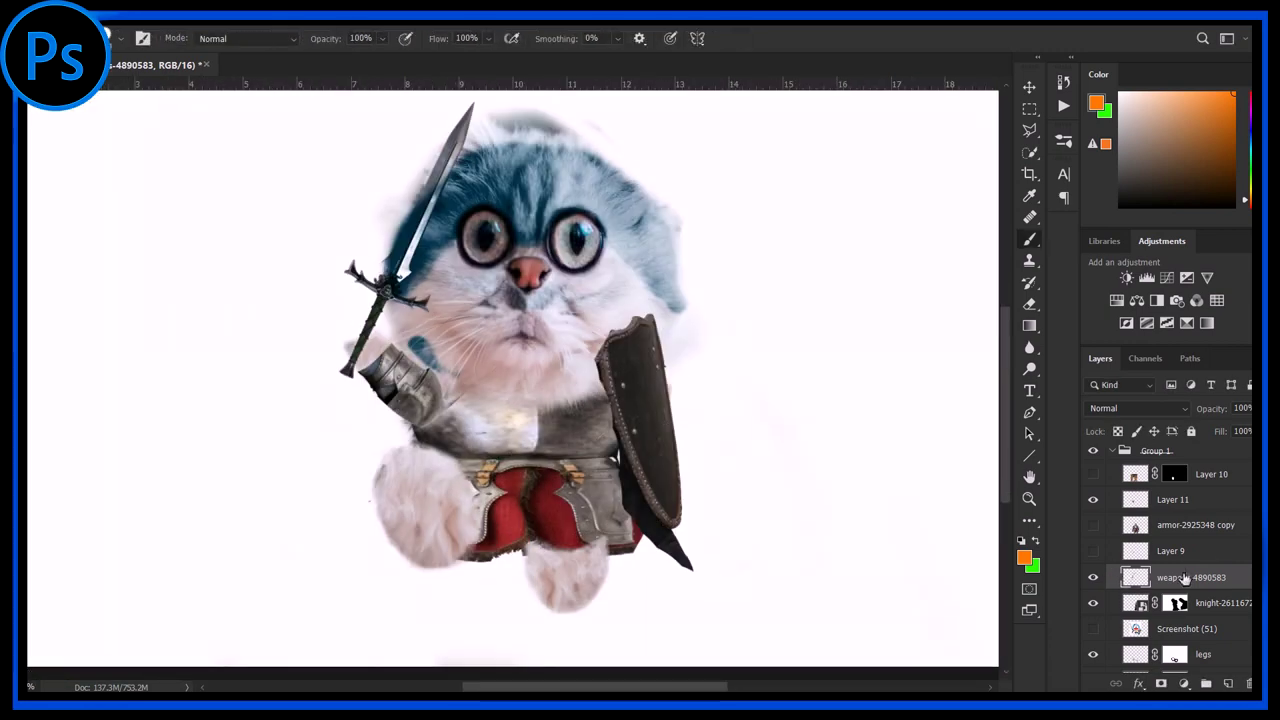
{"action": "scroll", "coordinate": [1097, 500], "scroll_direction": "up", "scroll_amount": 1}
{"action": "left_click", "coordinate": [1094, 501]}
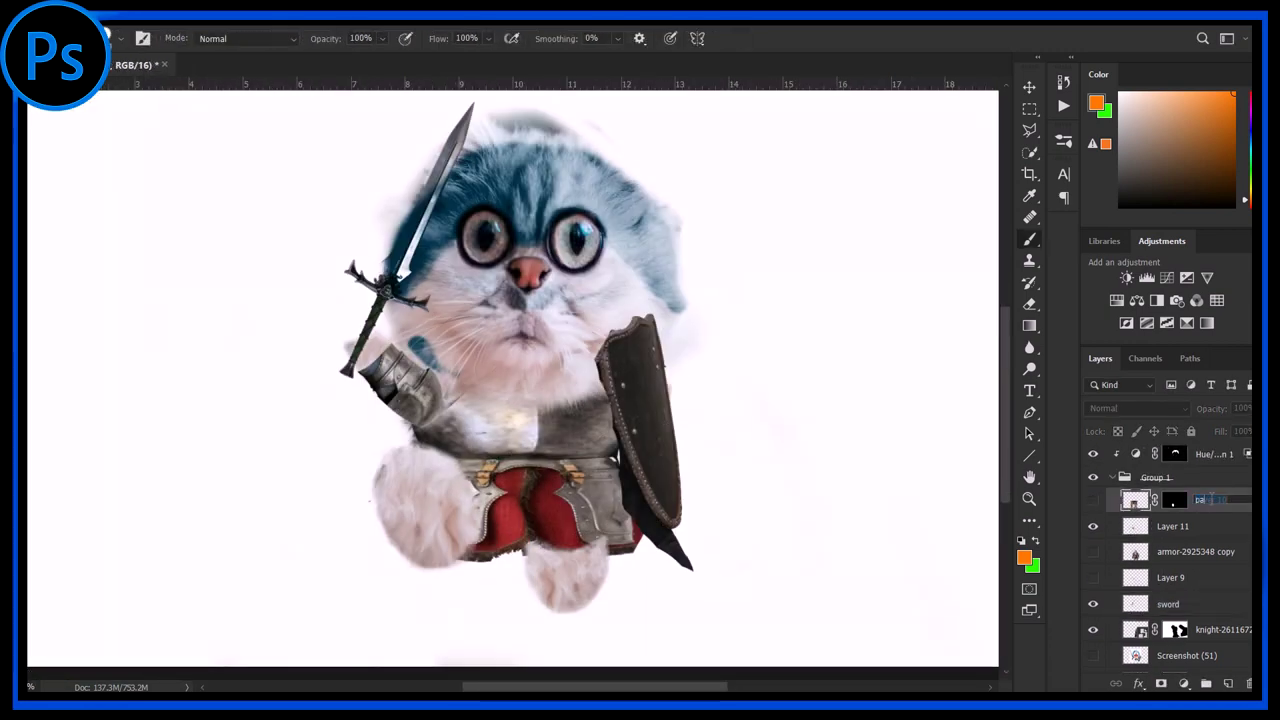
- Move the copied paw up to the sword hand and shift its Highlights yellow–blue colour balance
{"action": "scroll", "coordinate": [1160, 550], "scroll_direction": "down", "scroll_amount": 5}
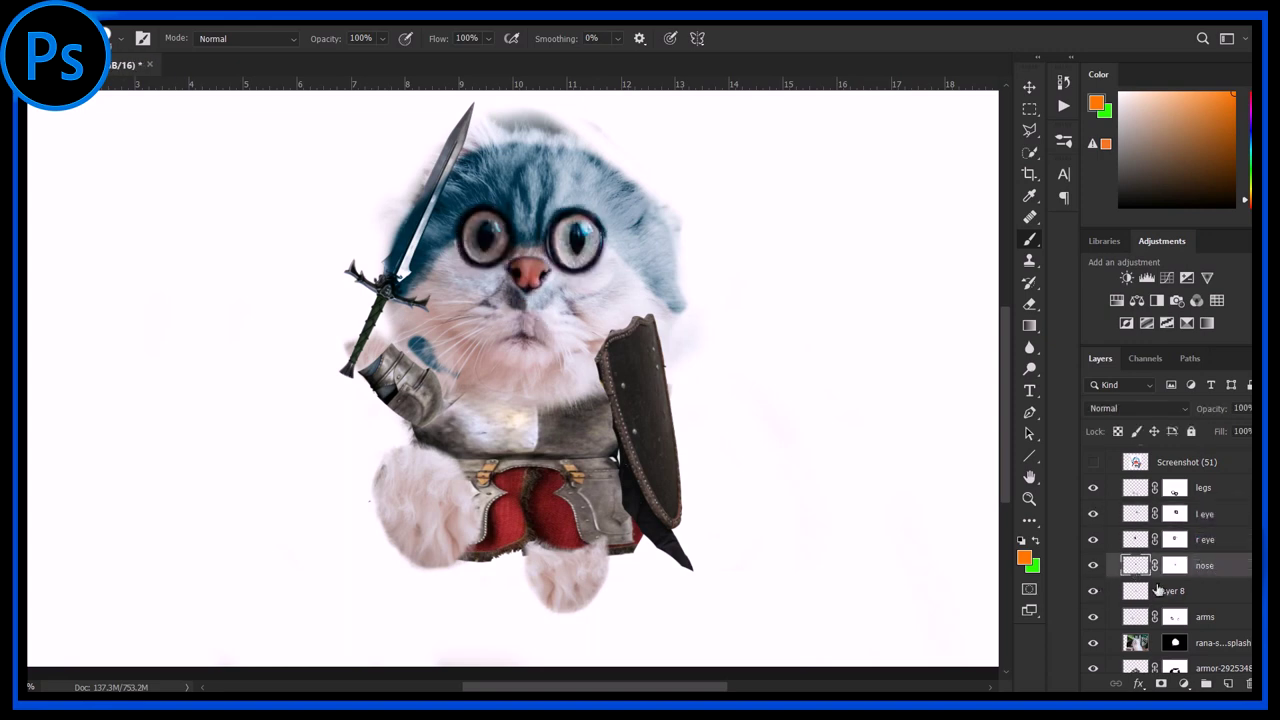
{"action": "scroll", "coordinate": [1158, 590], "scroll_direction": "down", "scroll_amount": 3}
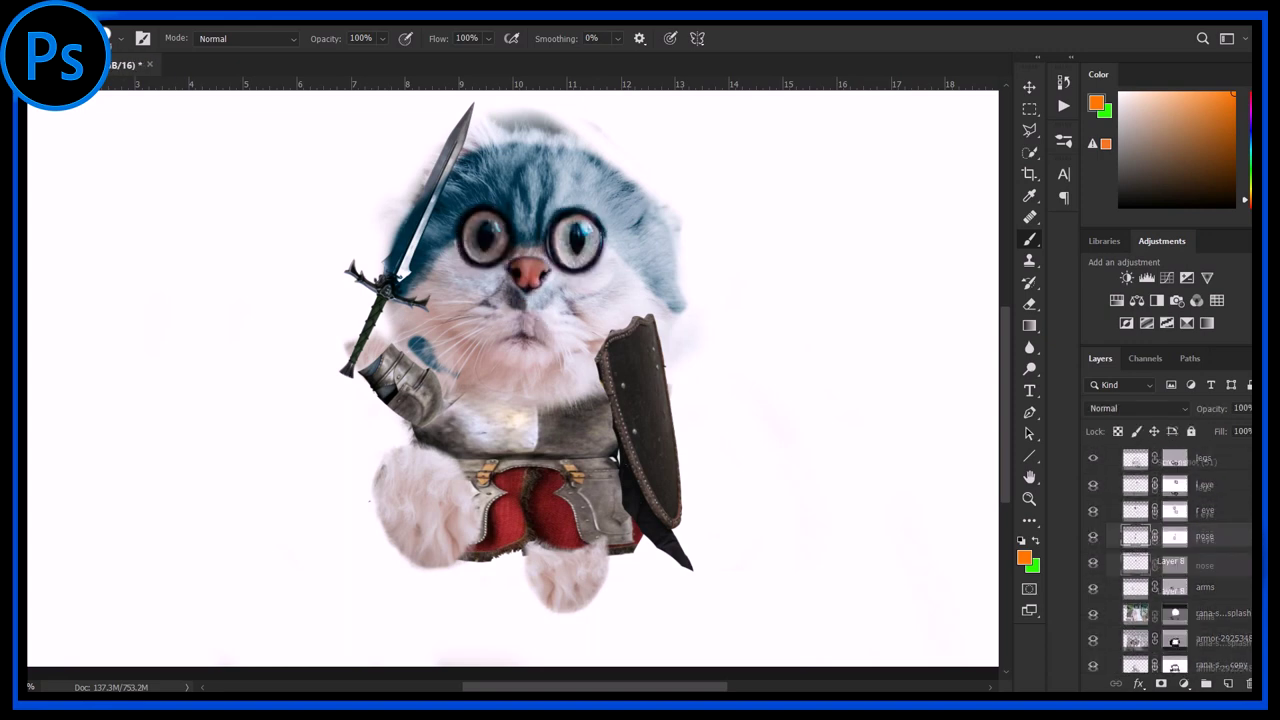
{"action": "scroll", "coordinate": [1170, 560], "scroll_direction": "up", "scroll_amount": 1}
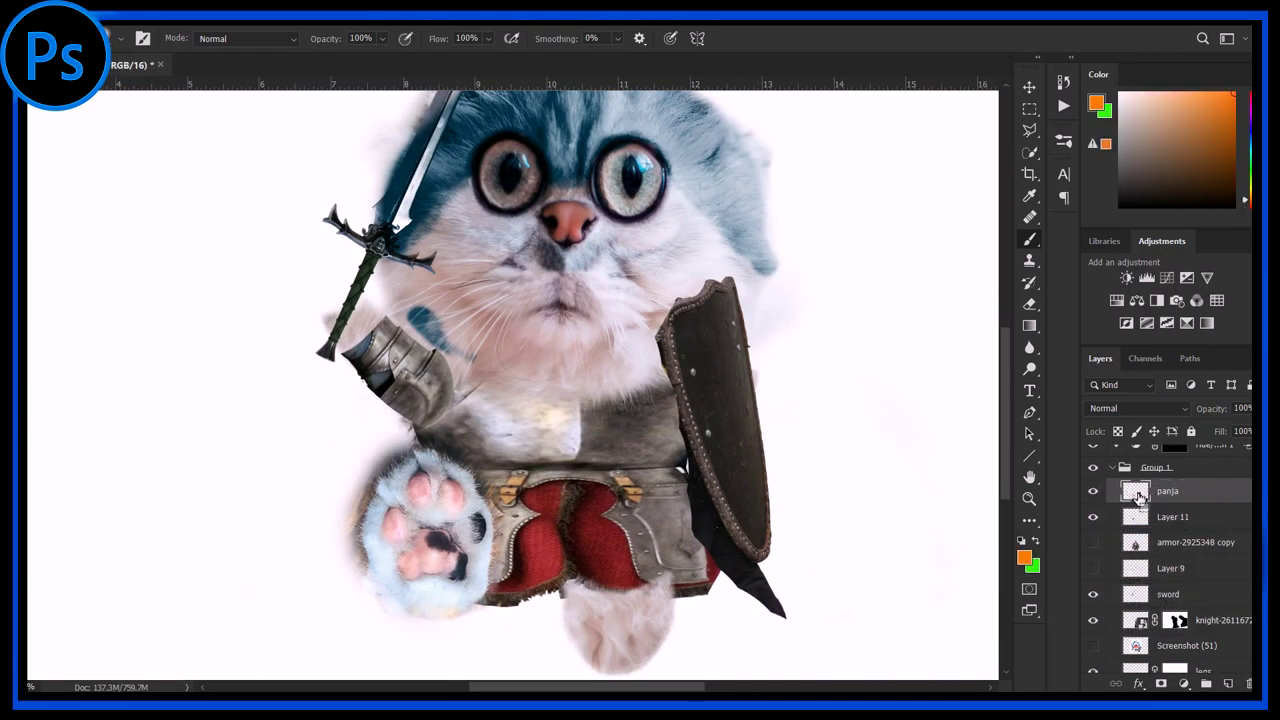
{"action": "mouse_move", "coordinate": [437, 564]}
{"action": "left_mouse_down"}
{"action": "mouse_move", "coordinate": [365, 345]}
{"action": "mouse_move", "coordinate": [300, 330]}
{"action": "mouse_move", "coordinate": [257, 428]}
{"action": "mouse_move", "coordinate": [330, 290]}
{"action": "left_mouse_up"}
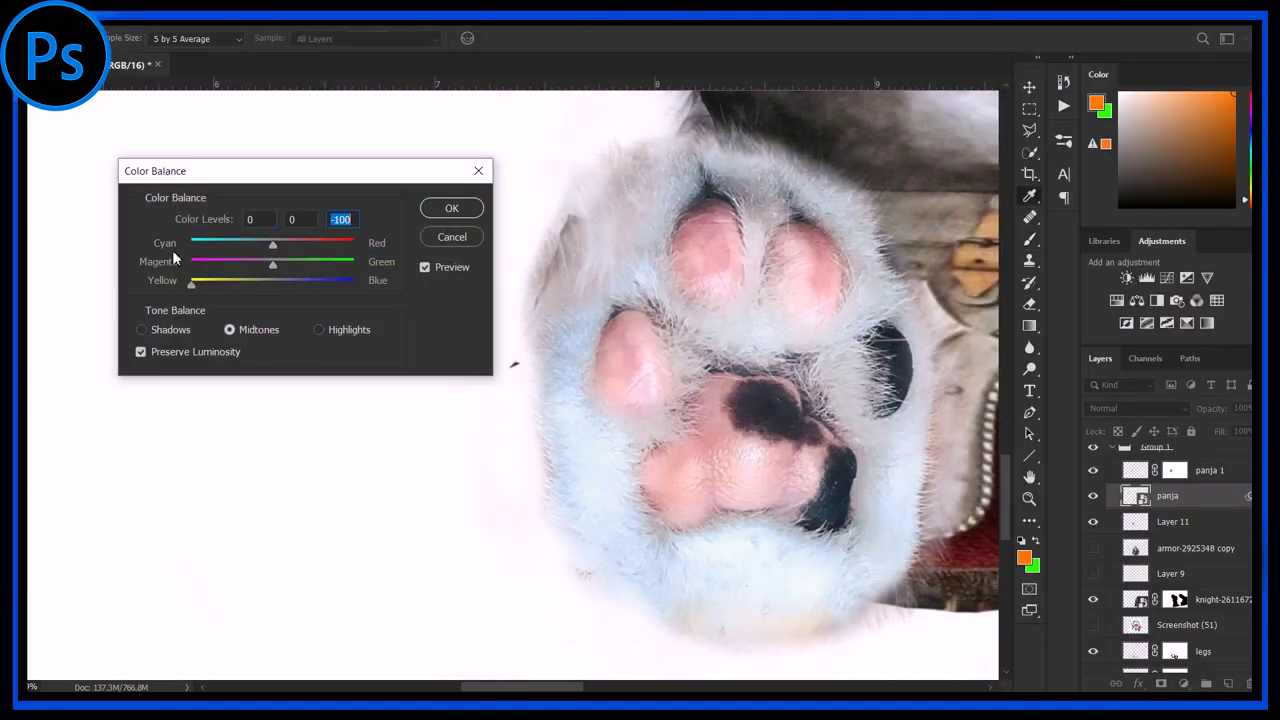
{"action": "left_click", "coordinate": [318, 329]}
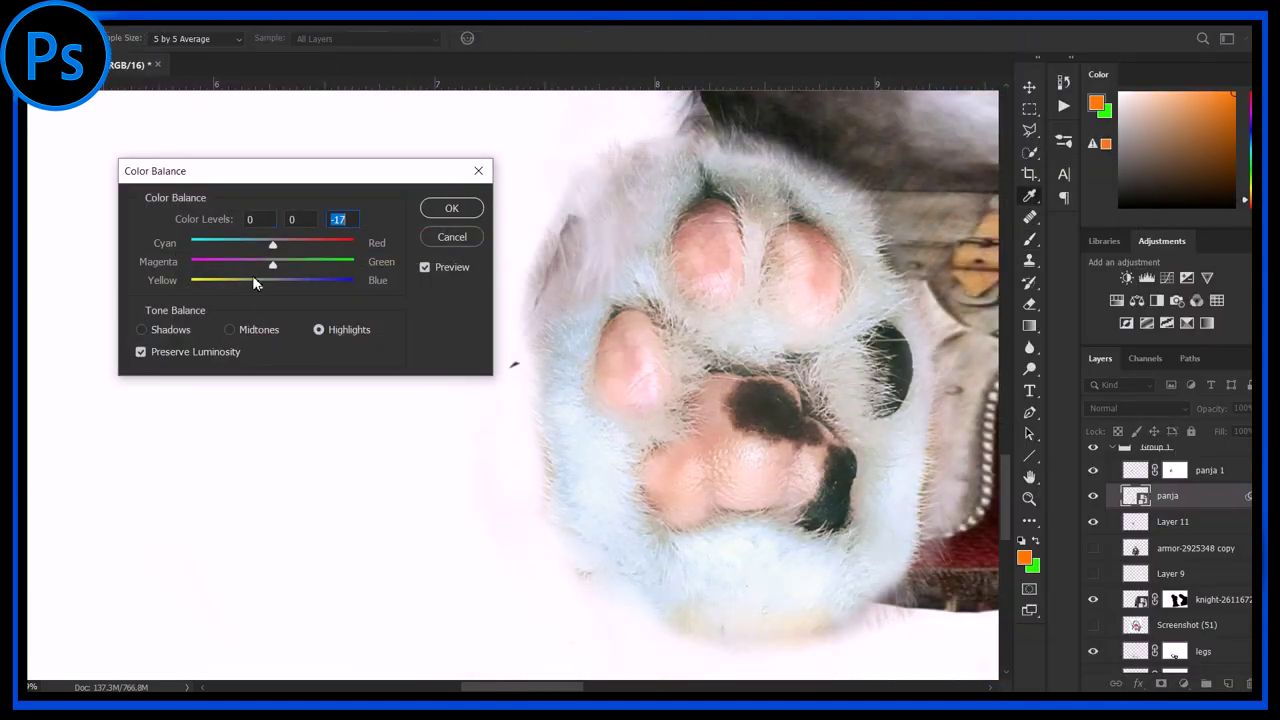
{"action": "mouse_move", "coordinate": [252, 280]}
{"action": "left_mouse_down"}
{"action": "mouse_move", "coordinate": [227, 280]}
{"action": "mouse_move", "coordinate": [273, 280]}
{"action": "left_mouse_up"}
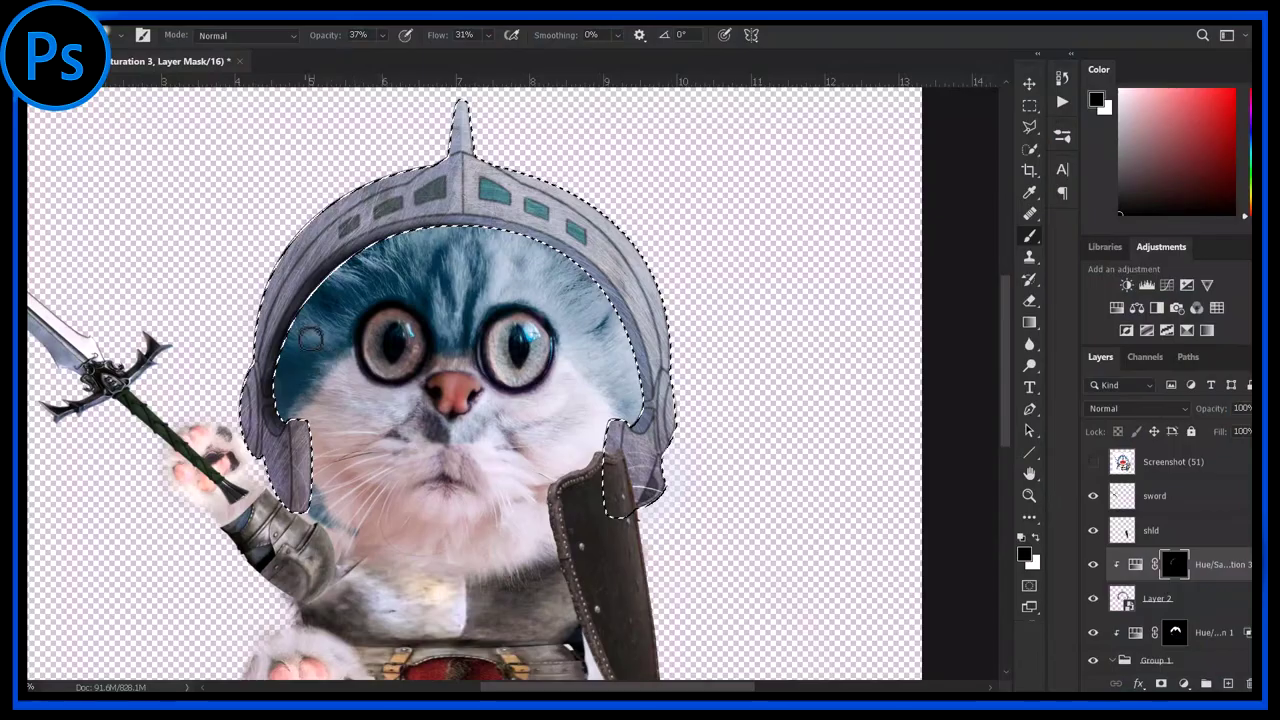
- Choose a soft round brush from the general presets for the helmet mask
{"action": "scroll", "coordinate": [340, 447], "scroll_direction": "up", "scroll_amount": 5}
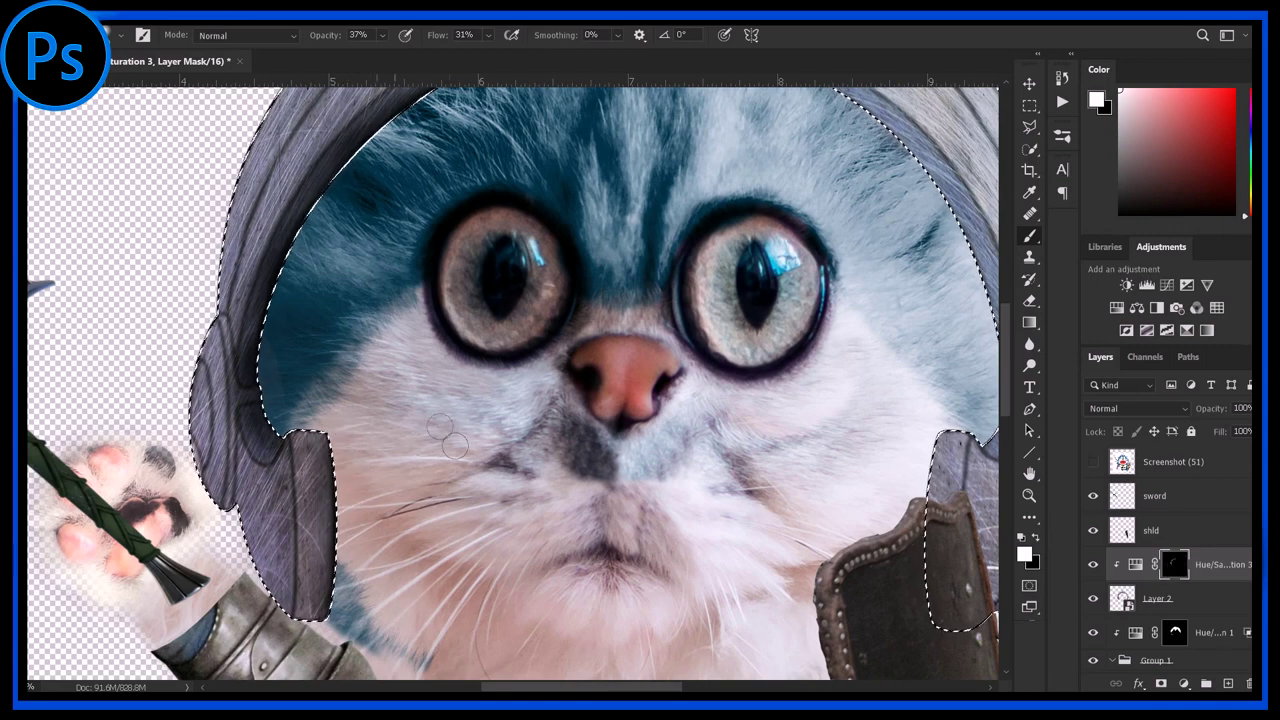
{"action": "right_click", "coordinate": [368, 387]}
{"action": "left_click", "coordinate": [388, 561]}
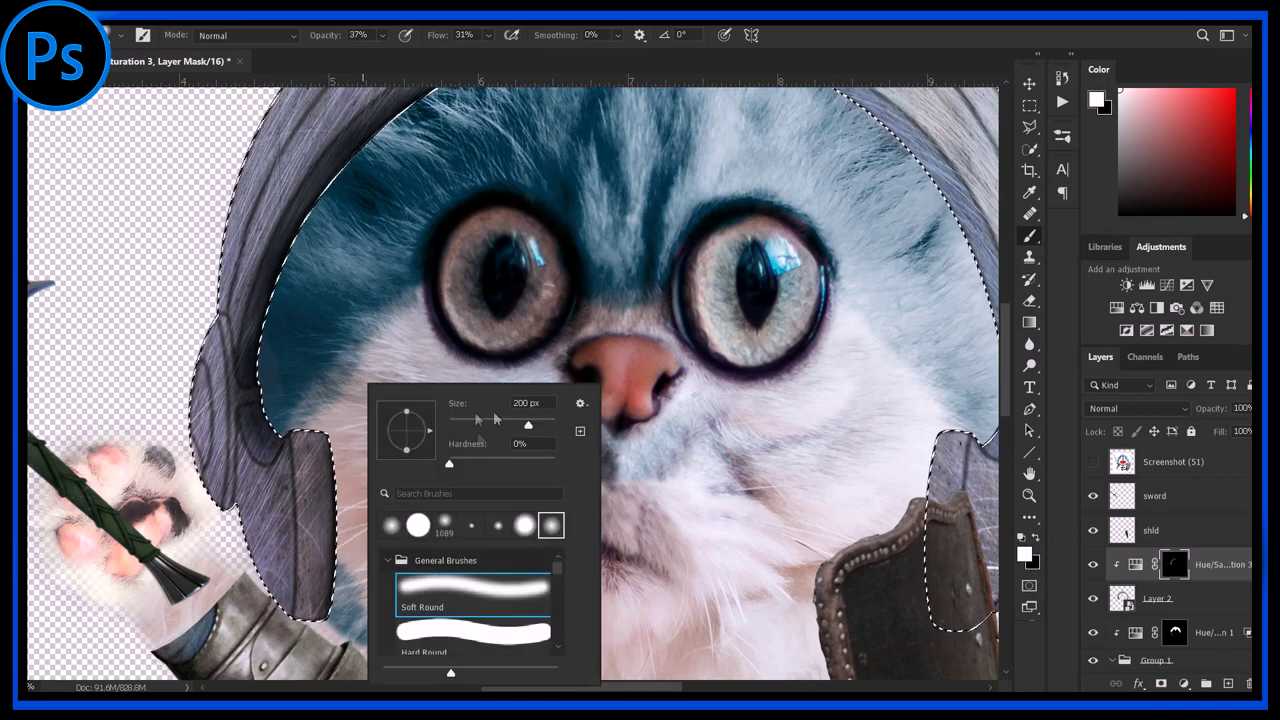
{"action": "left_click", "coordinate": [352, 472]}
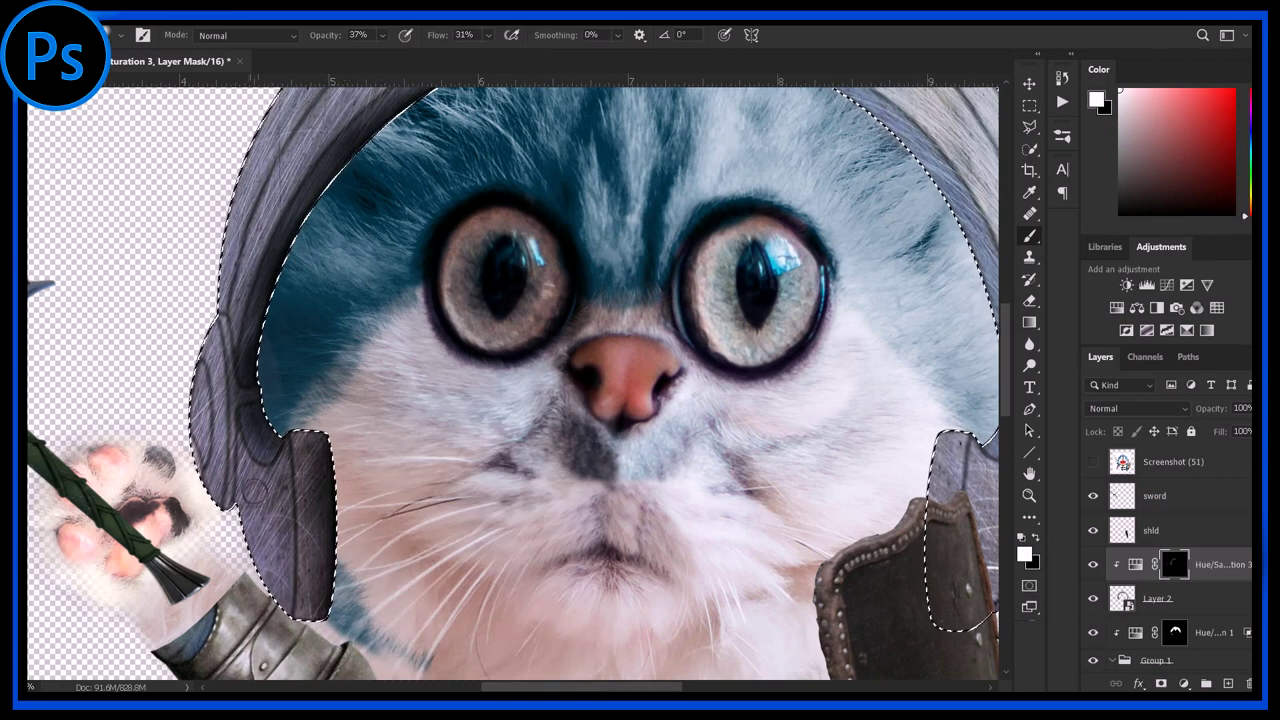
{"action": "scroll", "coordinate": [224, 351], "scroll_direction": "up", "scroll_amount": 3}
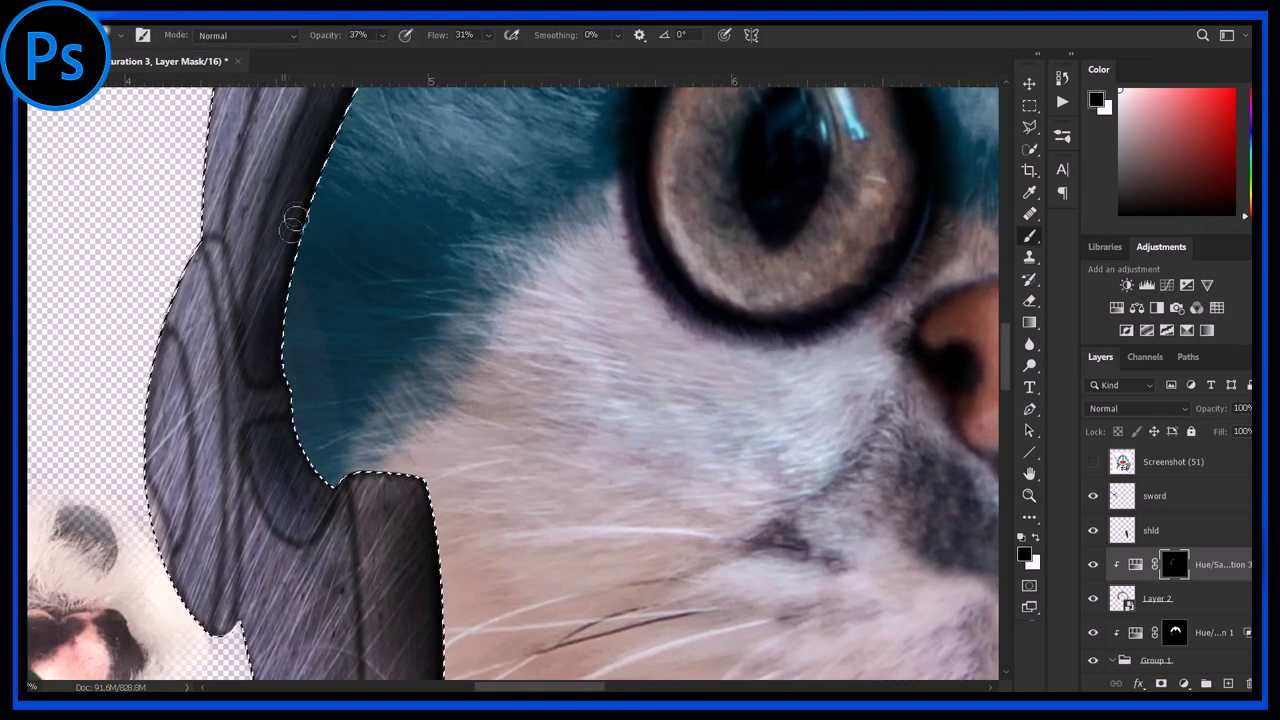
{"action": "left_click_drag", "start_coordinate": [275, 333], "coordinate": [305, 268]}
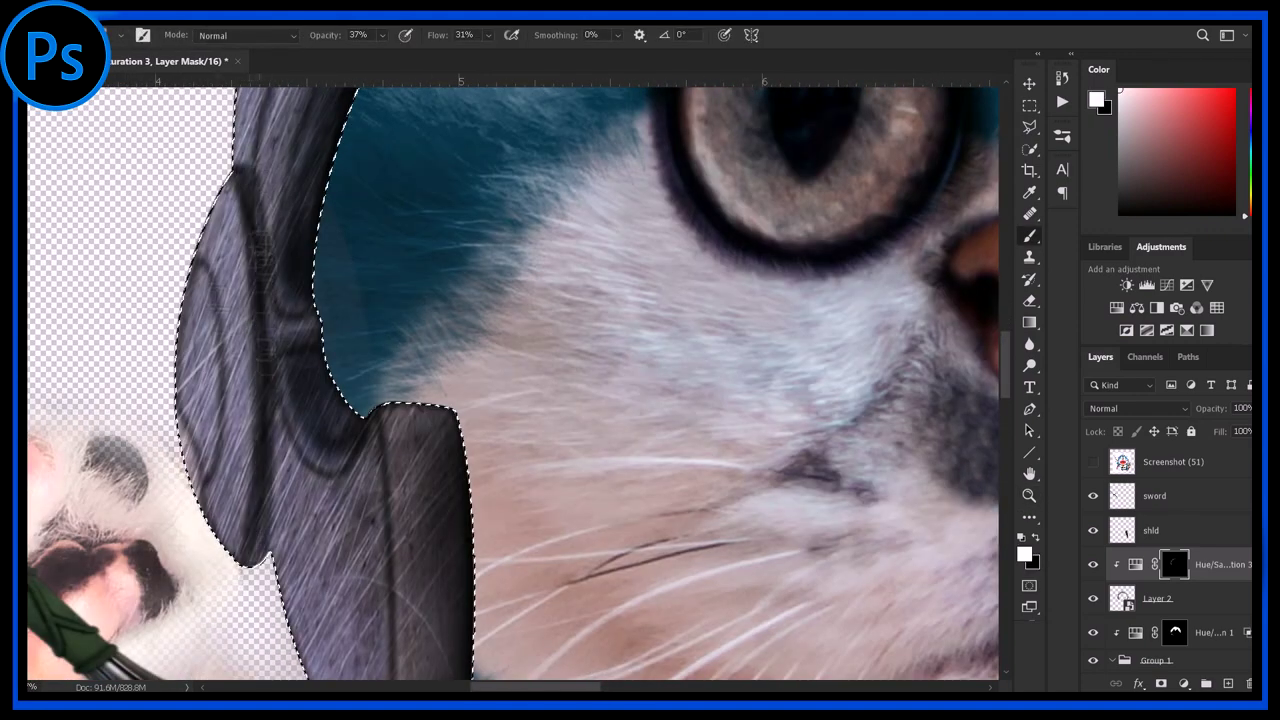
- Darken the middle window on the helmet band with a white brush at 24% opacity
{"action": "key", "text": "x"}
{"action": "scroll", "coordinate": [512, 380], "scroll_direction": "down", "scroll_amount": 2}
{"action": "key", "text": "2"}
{"action": "key", "text": "4"}
{"action": "scroll", "coordinate": [512, 380], "scroll_direction": "up", "scroll_amount": 6}
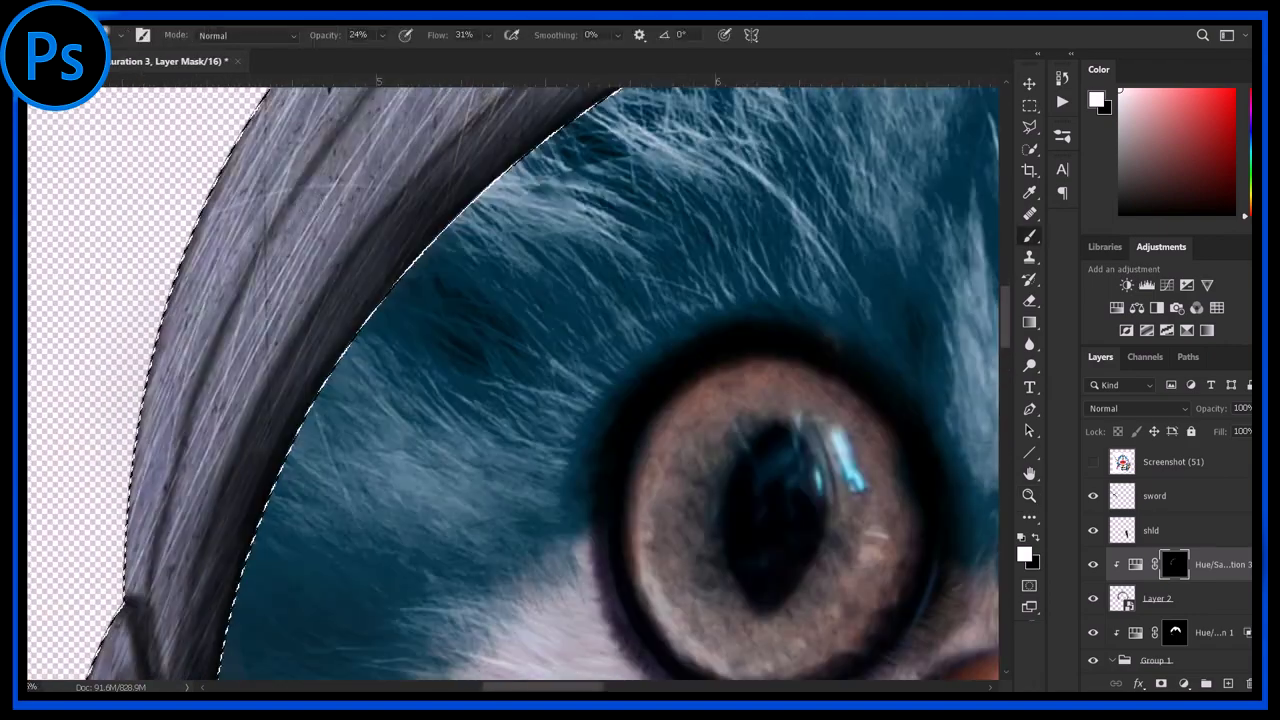
{"action": "scroll", "coordinate": [512, 380], "scroll_direction": "right", "scroll_amount": 2}
{"action": "scroll", "coordinate": [512, 380], "scroll_direction": "down", "scroll_amount": 4}
{"action": "scroll", "coordinate": [512, 380], "scroll_direction": "up", "scroll_amount": 4}
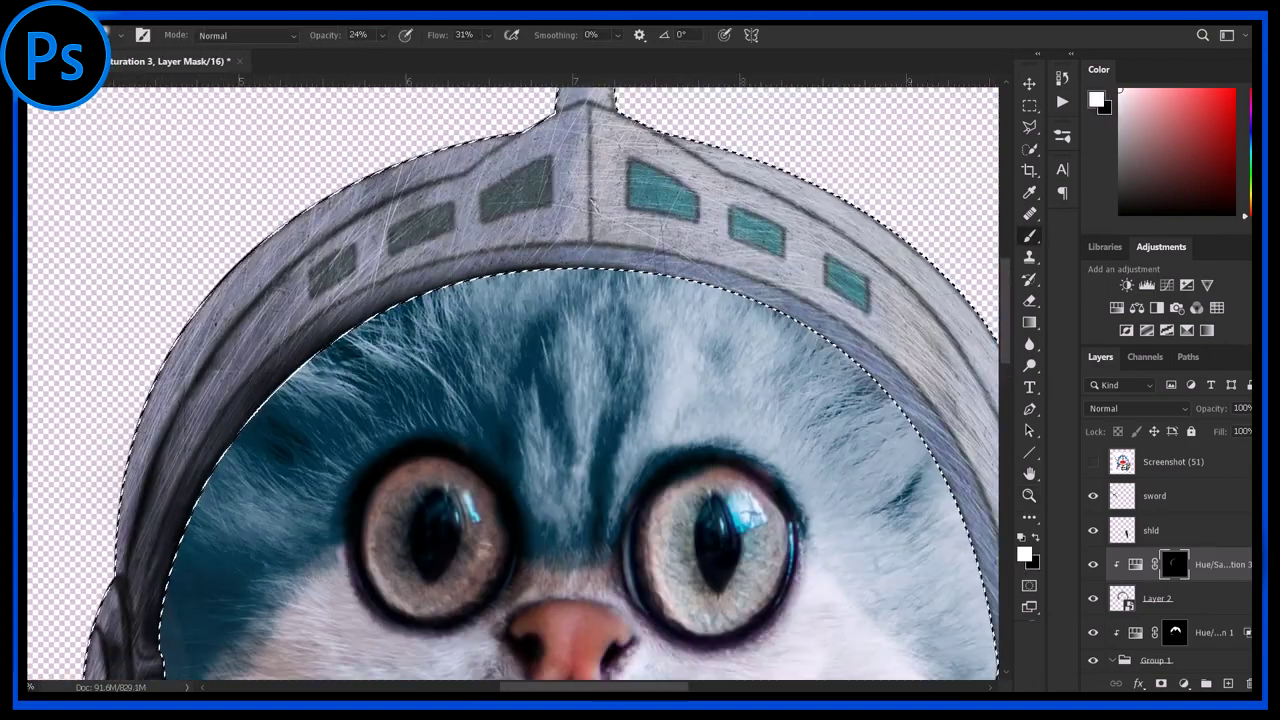
{"action": "scroll", "coordinate": [455, 318], "scroll_direction": "up", "scroll_amount": 3}
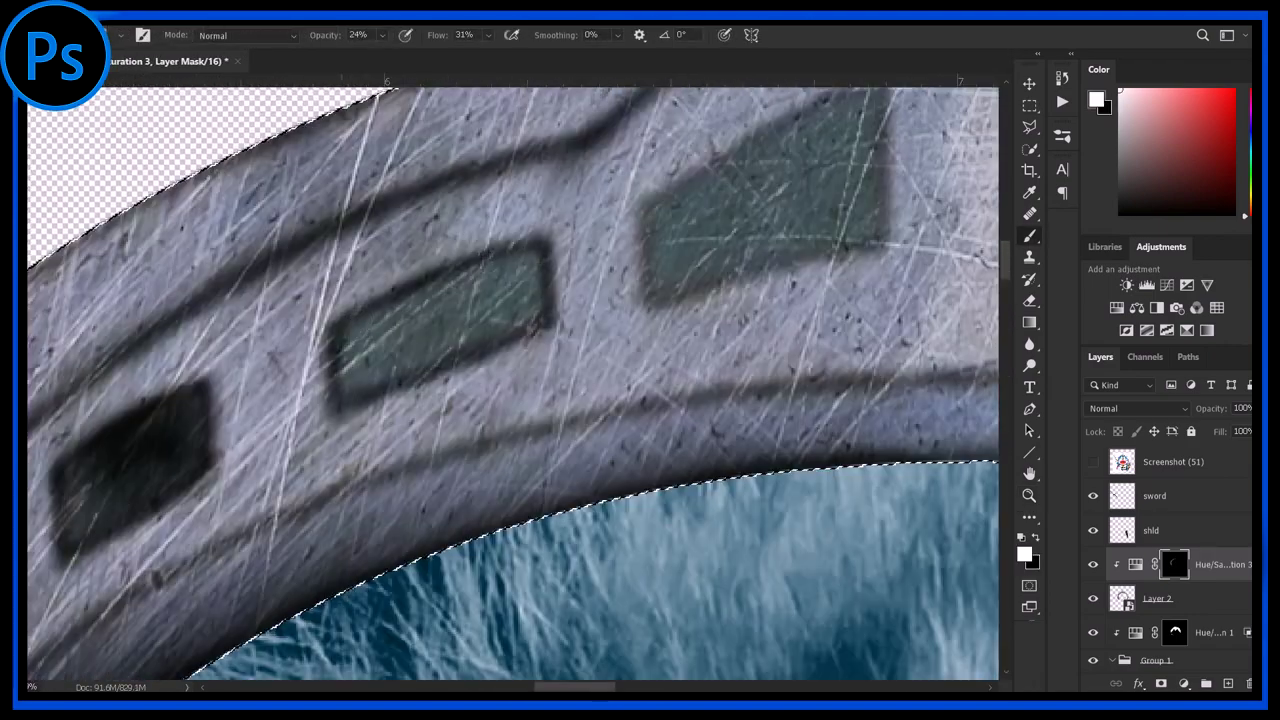
{"action": "scroll", "coordinate": [455, 318], "scroll_direction": "up", "scroll_amount": 1}
{"action": "mouse_move", "coordinate": [452, 320]}
{"action": "left_mouse_down"}
{"action": "mouse_move", "coordinate": [590, 245]}
{"action": "mouse_move", "coordinate": [410, 380]}
{"action": "mouse_move", "coordinate": [430, 370]}
{"action": "left_mouse_up"}
- Raise brush opacity to 57% and darken the outlines of all the helmet windows
{"action": "scroll", "coordinate": [512, 380], "scroll_direction": "right", "scroll_amount": 5}
{"action": "scroll", "coordinate": [512, 380], "scroll_direction": "down", "scroll_amount": 2}
{"action": "key", "text": "5"}
{"action": "key", "text": "7"}
{"action": "mouse_move", "coordinate": [330, 192]}
{"action": "left_mouse_down"}
{"action": "mouse_move", "coordinate": [465, 300]}
{"action": "mouse_move", "coordinate": [635, 375]}
{"action": "left_mouse_up"}
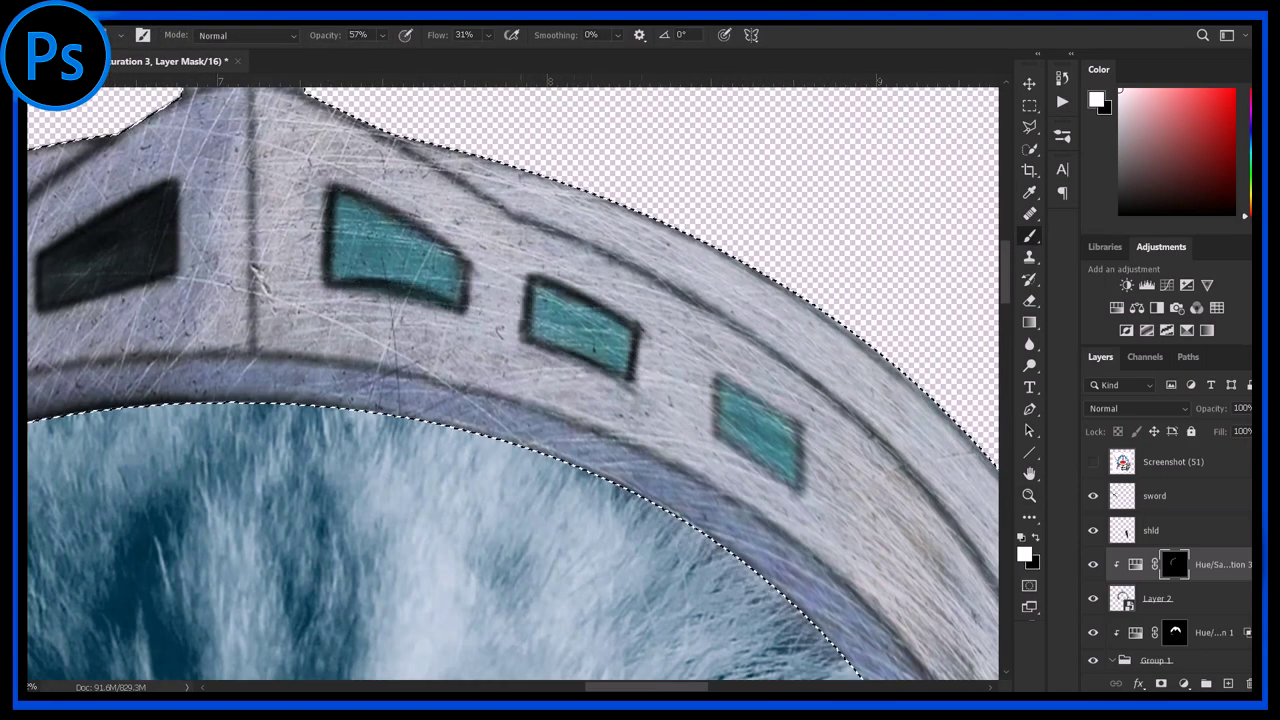
{"action": "scroll", "coordinate": [647, 375], "scroll_direction": "down", "scroll_amount": 2}
{"action": "mouse_move", "coordinate": [330, 250]}
{"action": "left_mouse_down"}
{"action": "mouse_move", "coordinate": [430, 350]}
{"action": "mouse_move", "coordinate": [340, 240]}
{"action": "left_mouse_up"}
{"action": "scroll", "coordinate": [451, 249], "scroll_direction": "up", "scroll_amount": 1}
{"action": "left_click_drag", "start_coordinate": [340, 320], "coordinate": [440, 400]}
- Swap colours, lower opacity to 23% and shade the helmet's lower side piece
{"action": "key", "text": "x"}
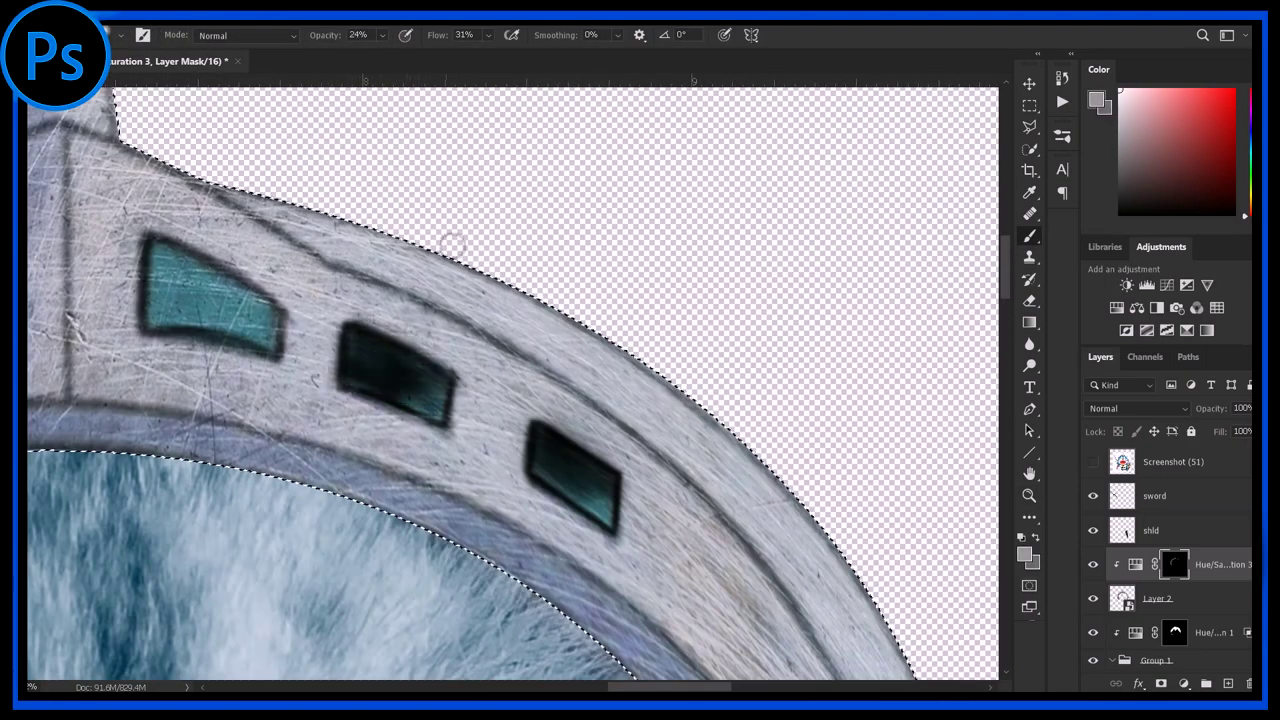
{"action": "key", "text": "2"}
{"action": "key", "text": "3"}
{"action": "scroll", "coordinate": [688, 592], "scroll_direction": "down", "scroll_amount": 2}
{"action": "mouse_move", "coordinate": [580, 390]}
{"action": "left_mouse_down"}
{"action": "mouse_move", "coordinate": [640, 470]}
{"action": "mouse_move", "coordinate": [650, 590]}
{"action": "left_mouse_up"}
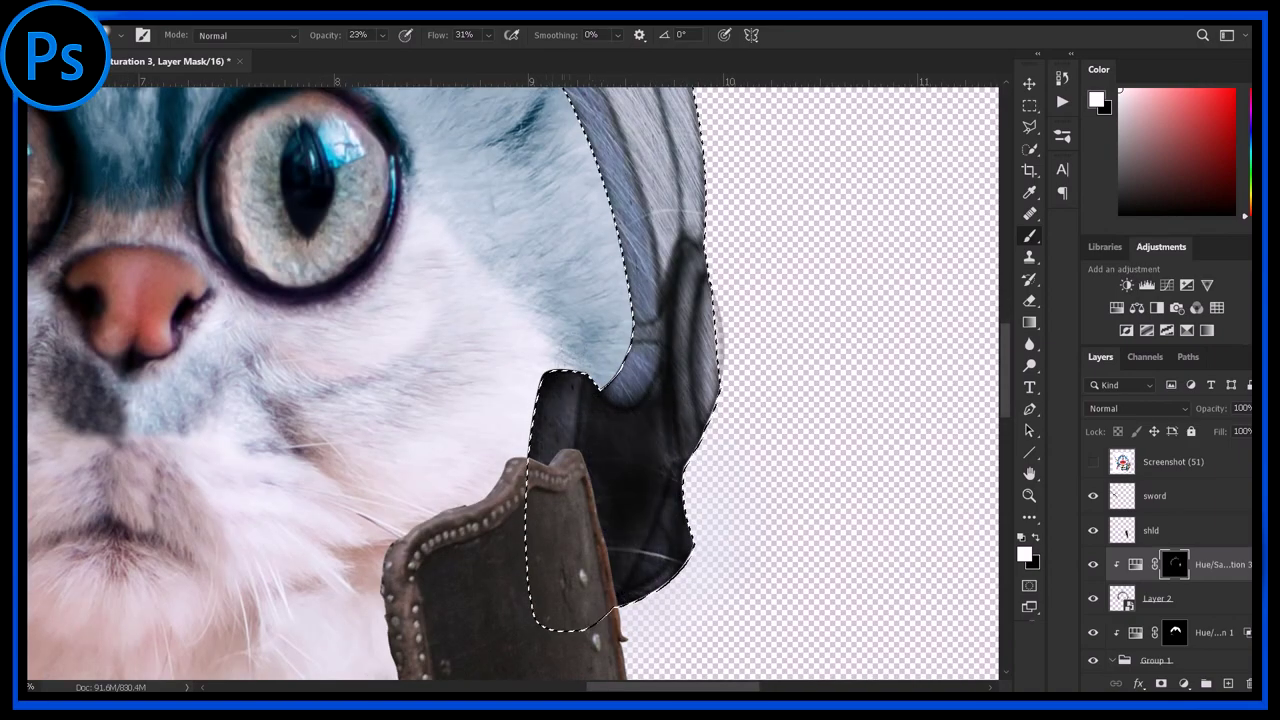
{"action": "left_click_drag", "start_coordinate": [620, 470], "coordinate": [660, 540]}
{"action": "left_click_drag", "start_coordinate": [600, 420], "coordinate": [660, 560]}
{"action": "scroll", "coordinate": [600, 400], "scroll_direction": "up", "scroll_amount": 5}
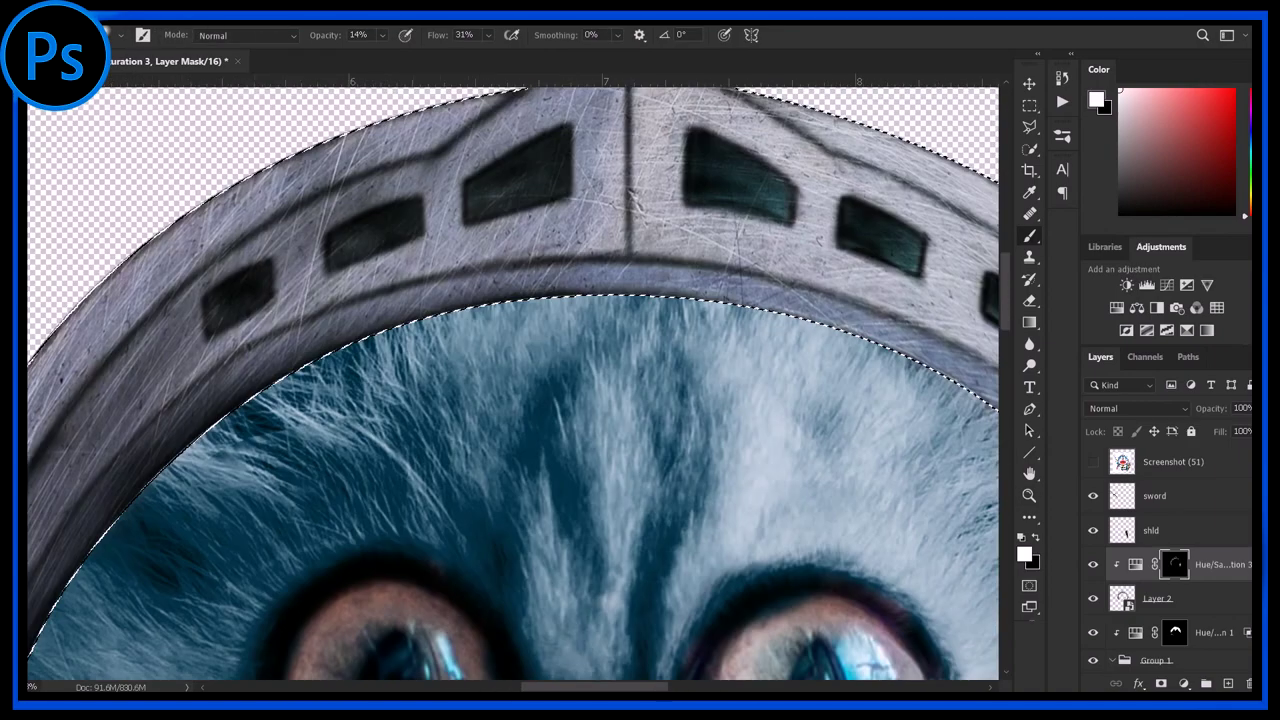
{"action": "left_click_drag", "start_coordinate": [560, 300], "coordinate": [357, 268]}
{"action": "scroll", "coordinate": [357, 268], "scroll_direction": "down", "scroll_amount": 6}
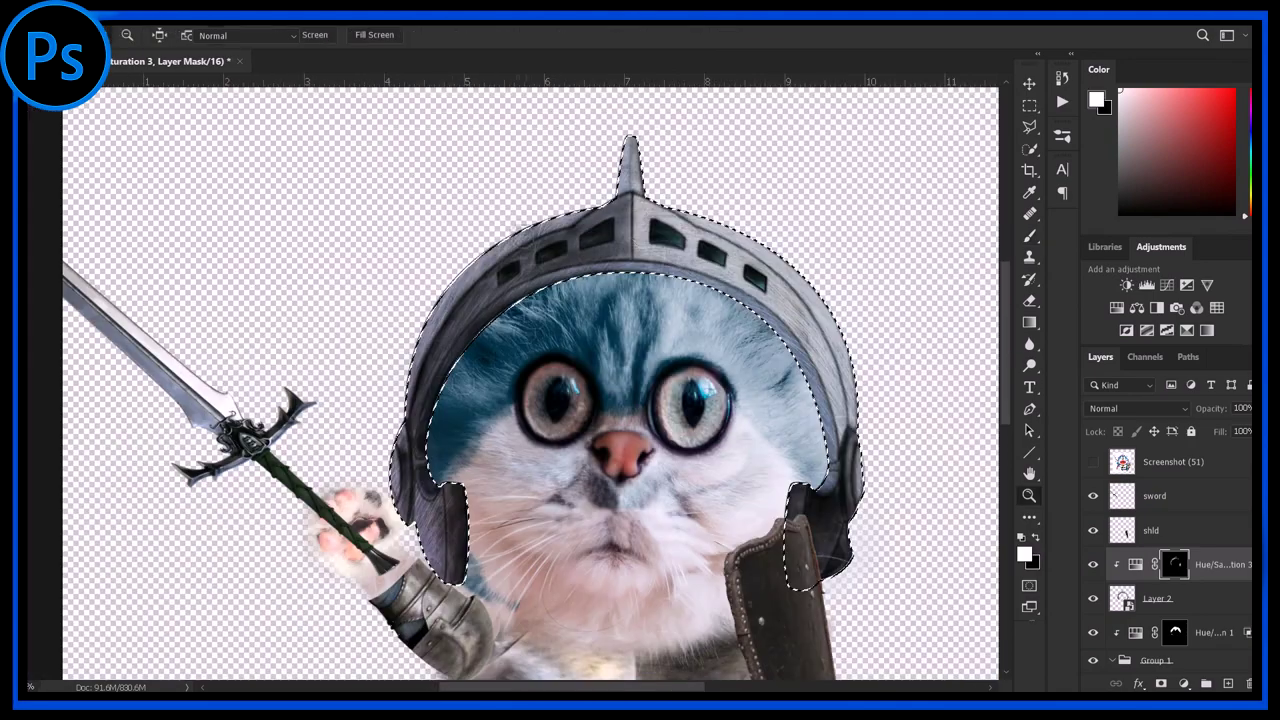
{"action": "double_click", "coordinate": [1135, 564]}
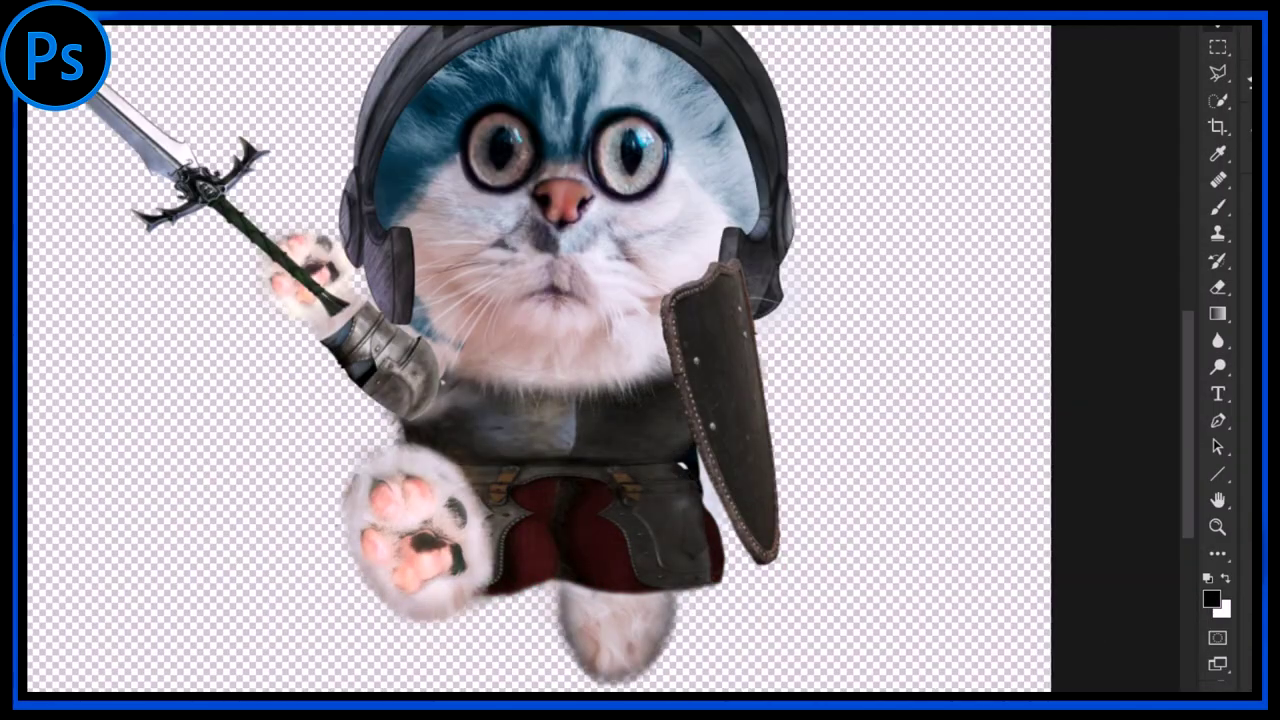
- Zoom in on the red shorts and toggle the mask paint colour between white and black
{"action": "scroll", "coordinate": [540, 540], "scroll_direction": "up", "scroll_amount": 5}
{"action": "key", "text": "x"}
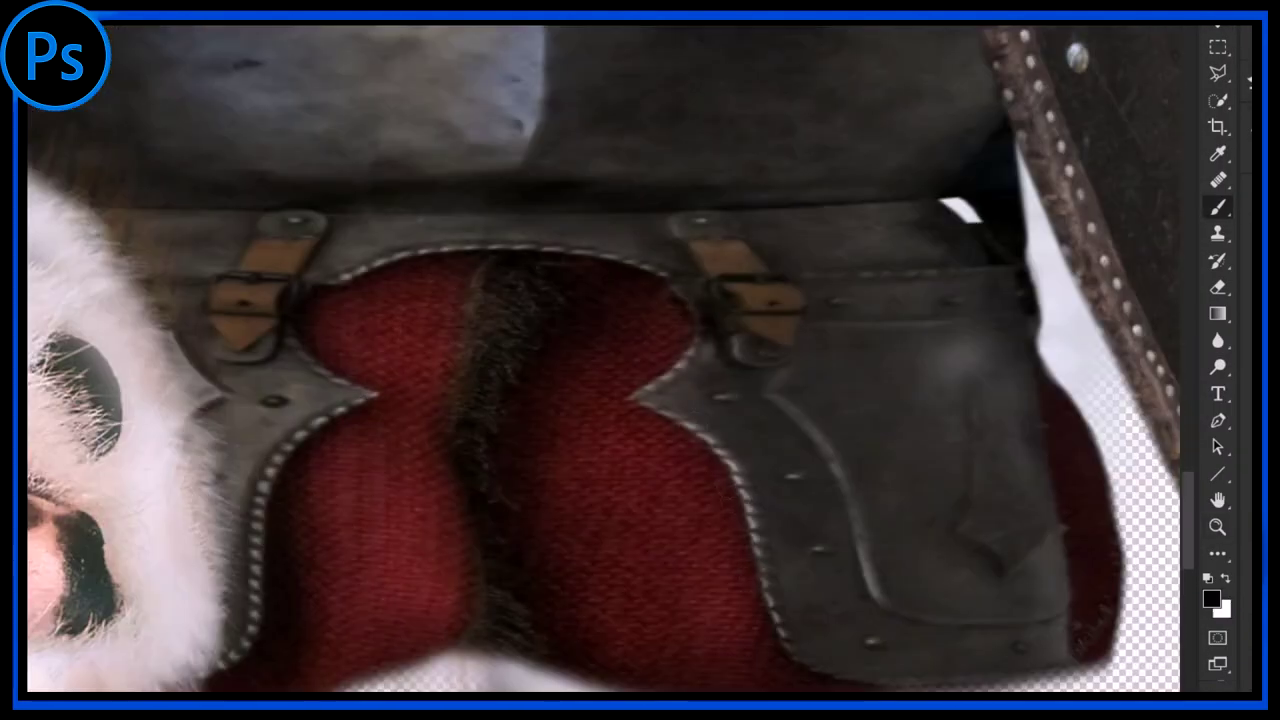
{"action": "key", "text": "x"}
{"action": "scroll", "coordinate": [248, 316], "scroll_direction": "up", "scroll_amount": 2}
{"action": "scroll", "coordinate": [265, 205], "scroll_direction": "down", "scroll_amount": 3}
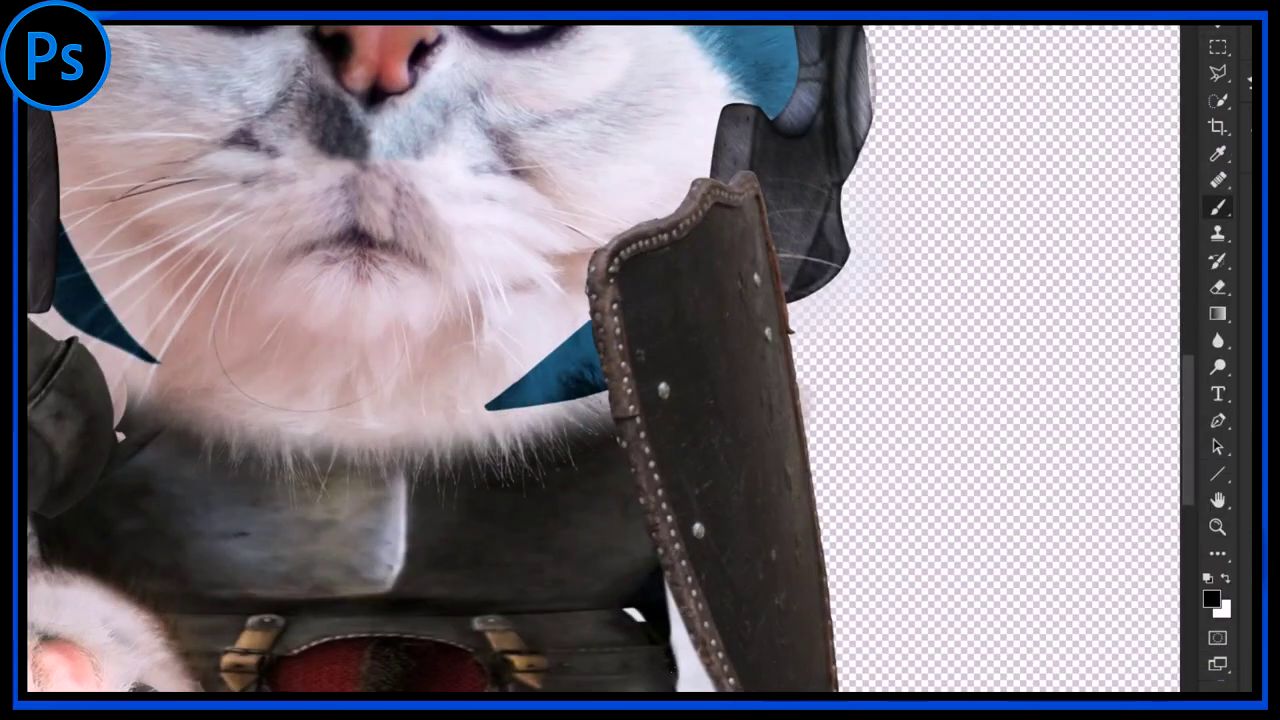
- Bring up the brush size and hardness settings on the canvas
{"action": "right_click", "coordinate": [550, 402]}
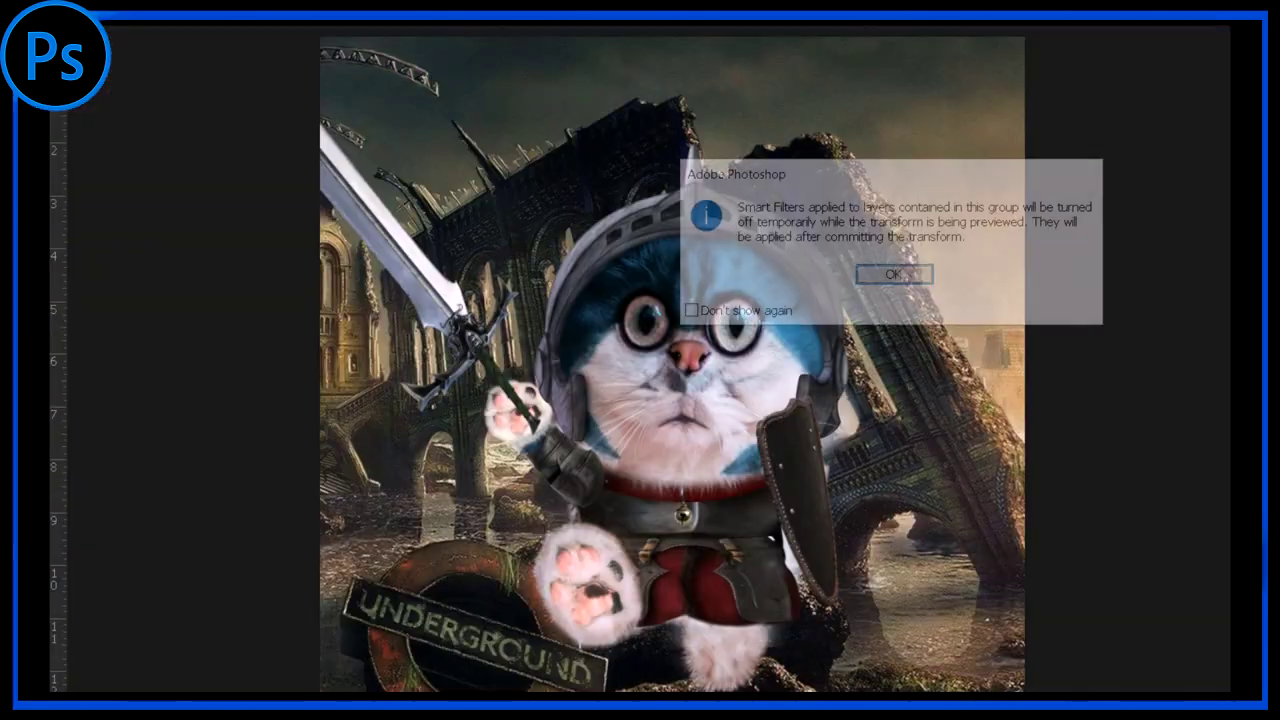